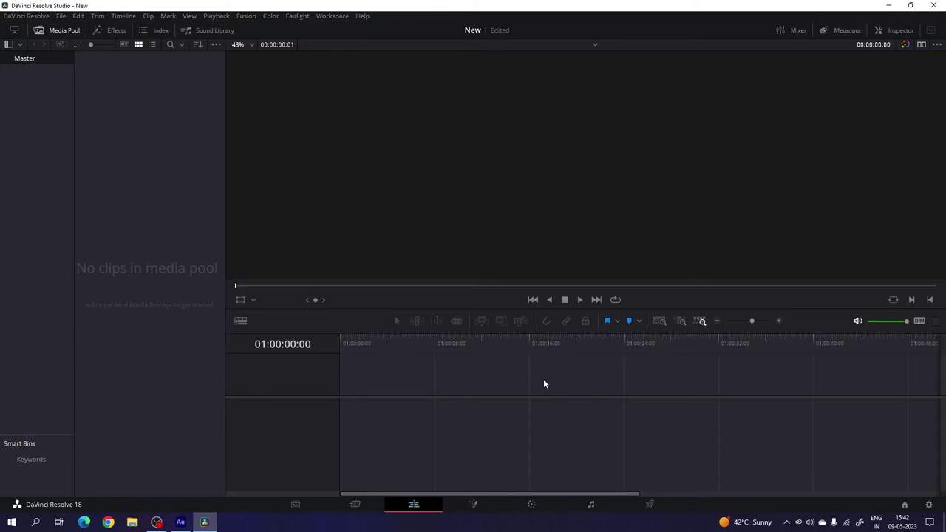
- Set the project's timeline frame rate to 60 fps, keeping the 1920 x 1080 HD resolution, and save the project settings
{"action": "left_click", "coordinate": [929, 503]}
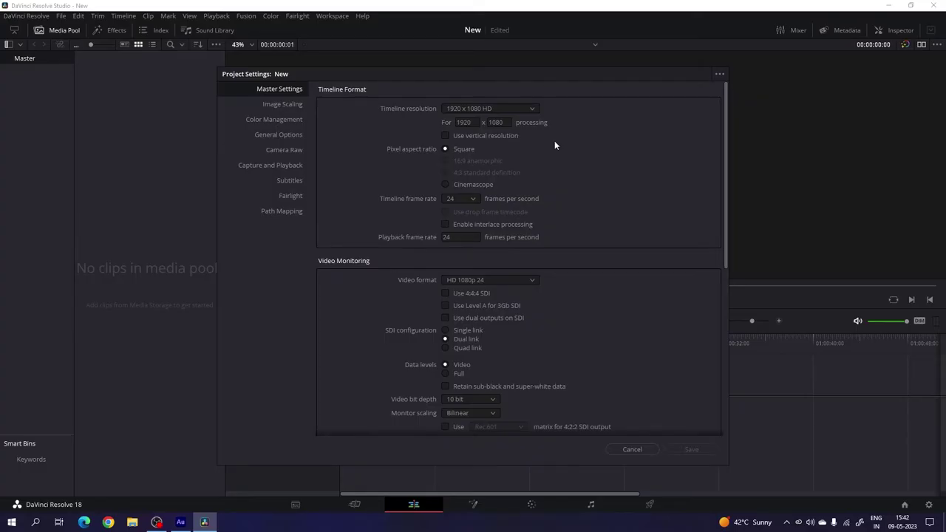
{"action": "left_click", "coordinate": [520, 108]}
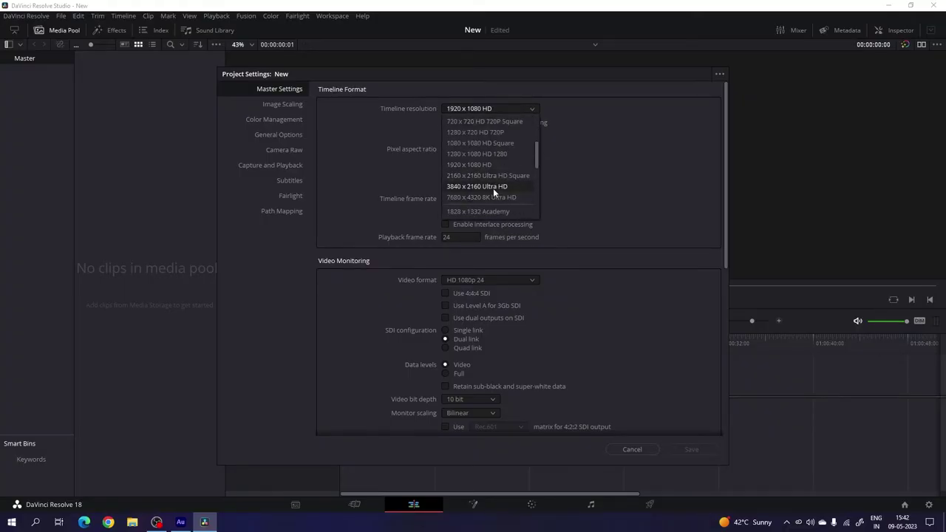
{"action": "left_click", "coordinate": [573, 194]}
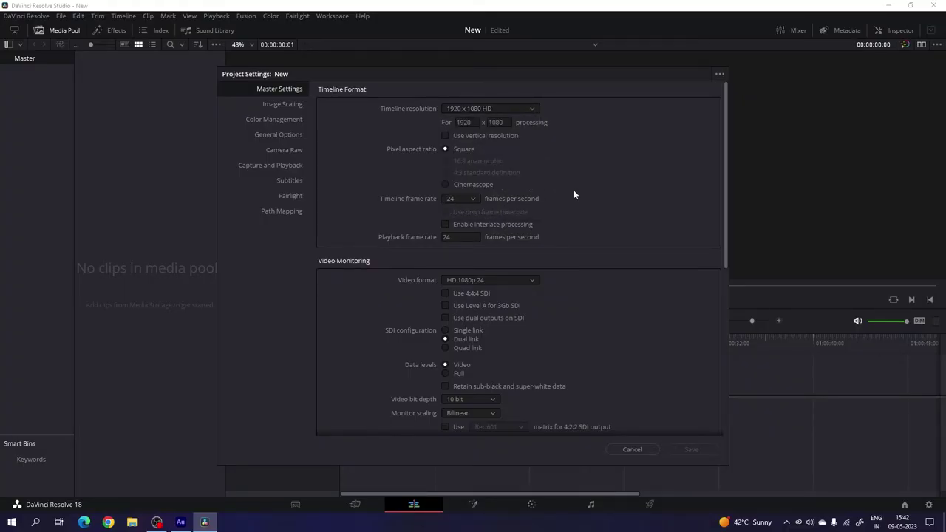
{"action": "left_click", "coordinate": [473, 199]}
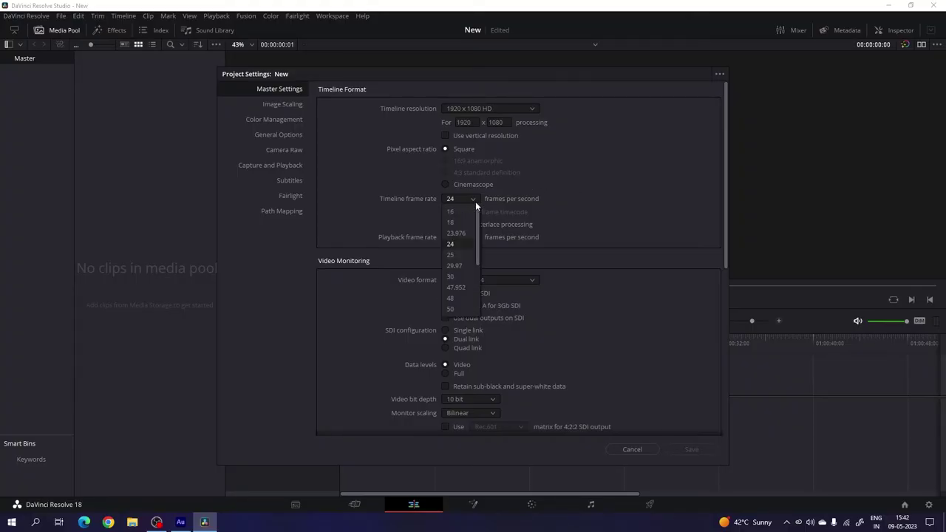
{"action": "left_click", "coordinate": [452, 286]}
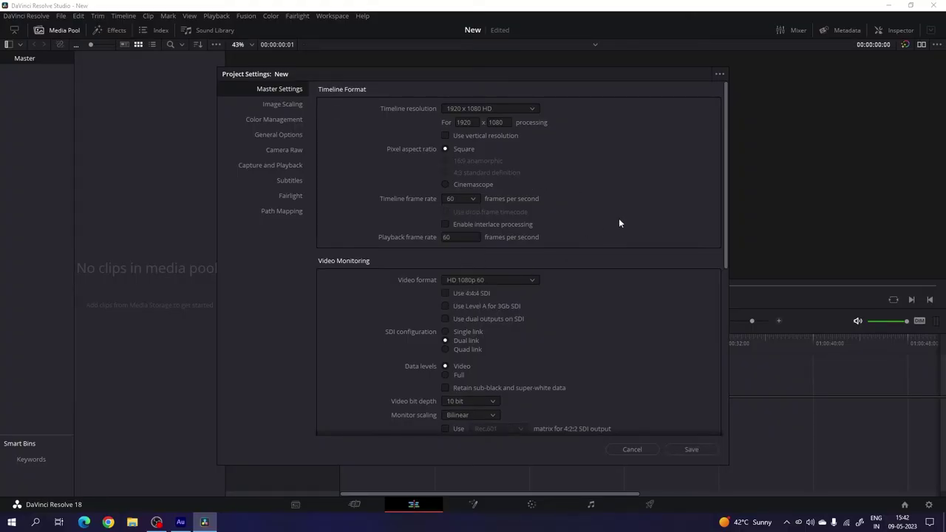
{"action": "left_click", "coordinate": [473, 199]}
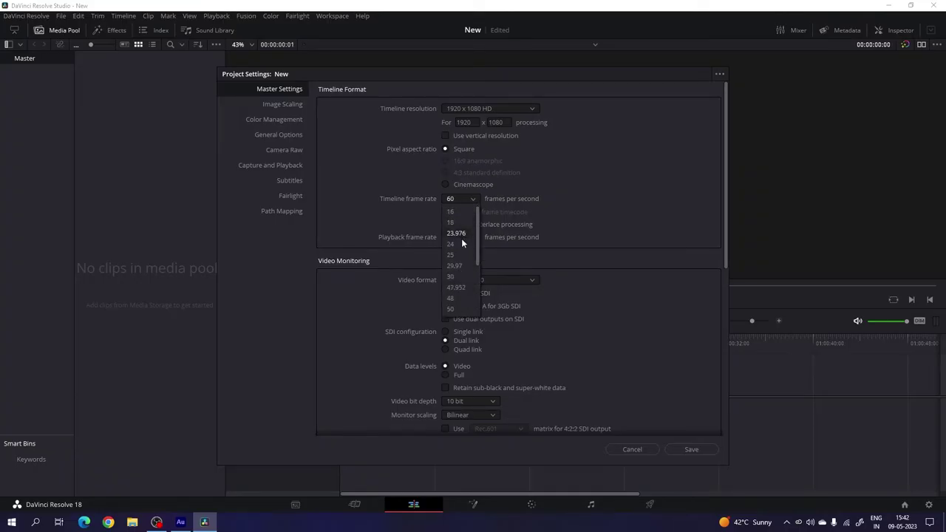
{"action": "left_click", "coordinate": [589, 234]}
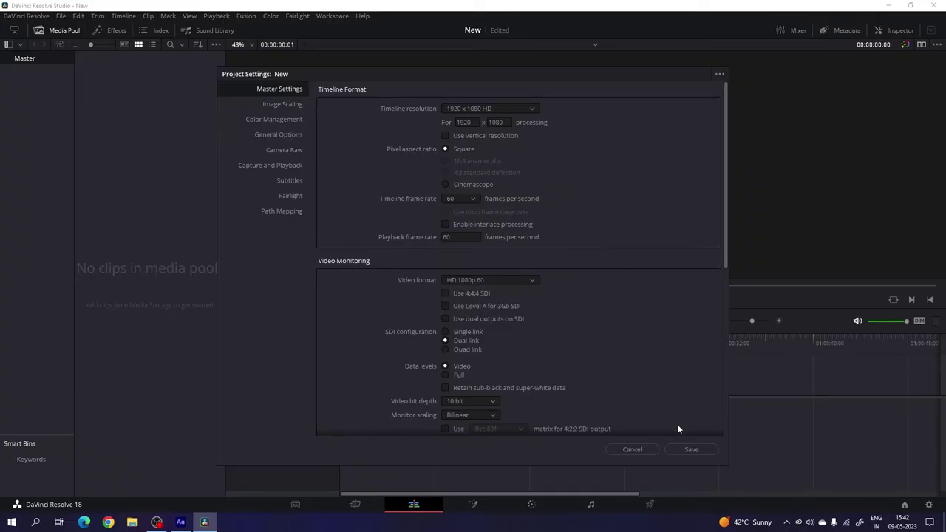
{"action": "left_click", "coordinate": [691, 449]}
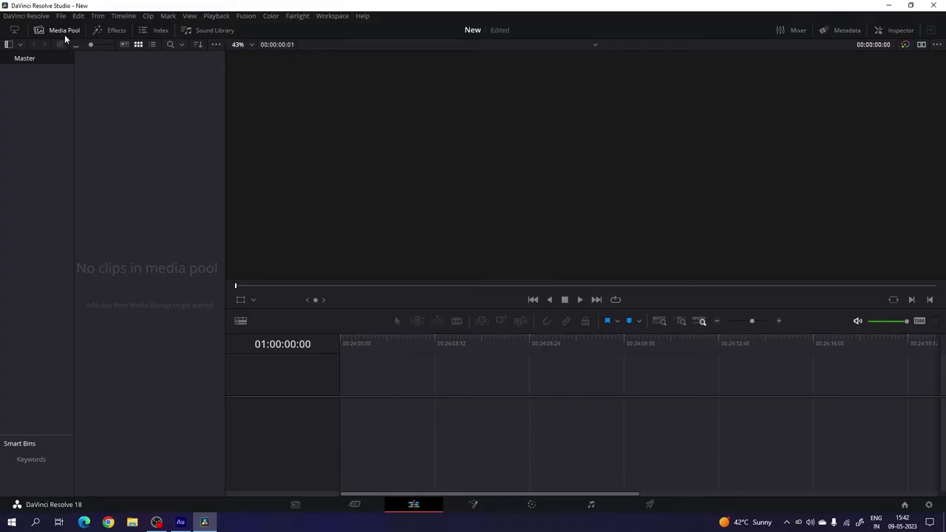
- Create a new Fusion composition clip named Fusion with a duration of 00:00:06:00 in the media pool
{"action": "right_click", "coordinate": [142, 150]}
{"action": "left_click", "coordinate": [197, 188]}
{"action": "left_click_drag", "start_coordinate": [517, 267], "coordinate": [465, 265]}
{"action": "key", "text": "BackSpace"}
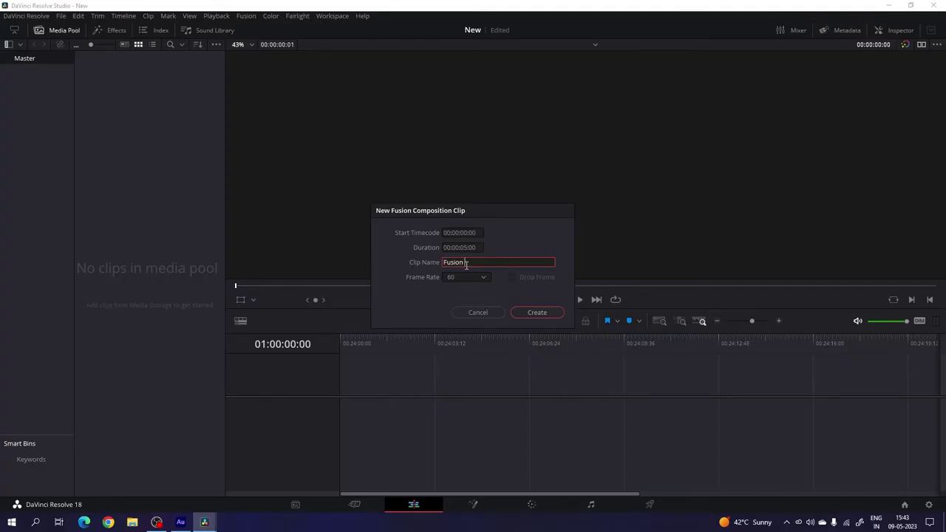
{"action": "left_click", "coordinate": [467, 249]}
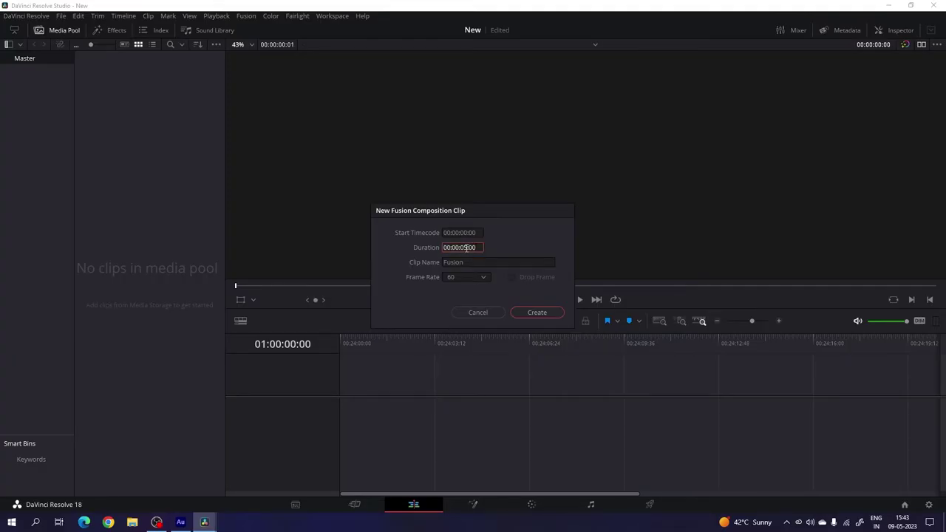
{"action": "key", "text": "BackSpace"}
{"action": "type", "text": "6"}
{"action": "left_click", "coordinate": [537, 312]}
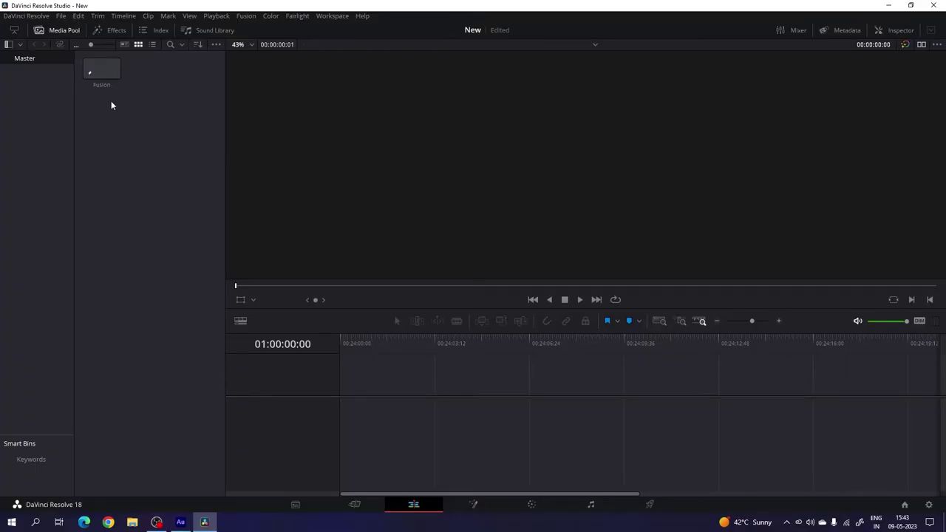
- Place the Fusion clip on the timeline, open its Fusion composition, and move MediaOut1 to the far end of the node area
{"action": "left_click_drag", "start_coordinate": [104, 69], "coordinate": [333, 407]}
{"action": "left_click", "coordinate": [480, 505]}
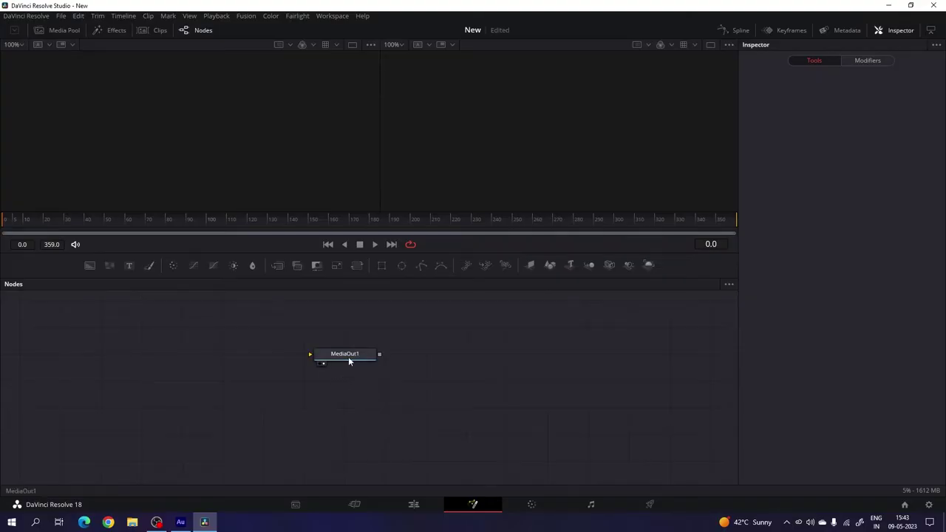
{"action": "left_click_drag", "start_coordinate": [341, 356], "coordinate": [666, 435]}
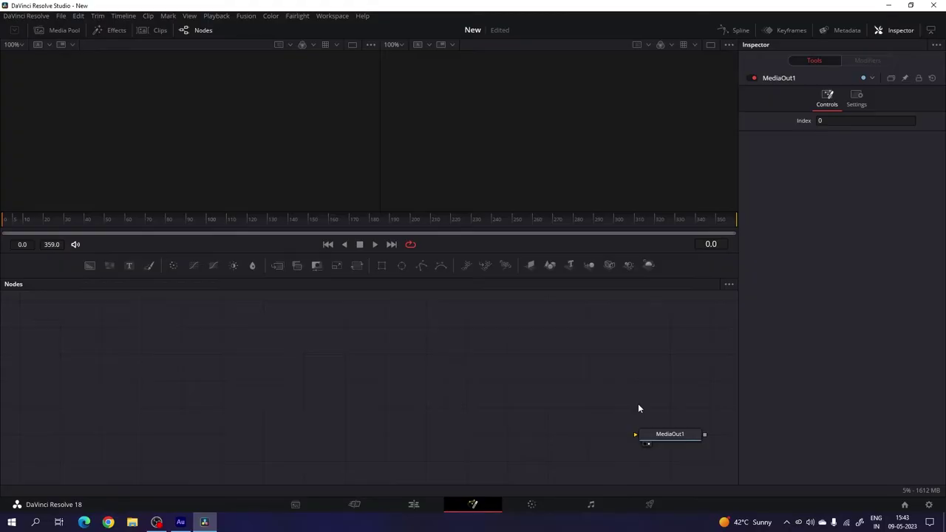
- Import the two Unsplash photos from the Assets folder into the media pool
{"action": "left_click", "coordinate": [73, 31]}
{"action": "right_click", "coordinate": [138, 121]}
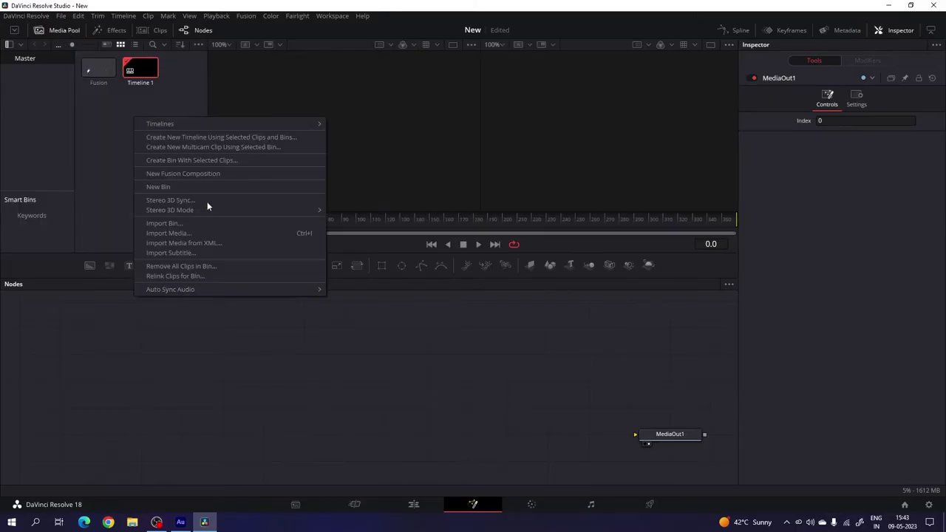
{"action": "left_click", "coordinate": [175, 233]}
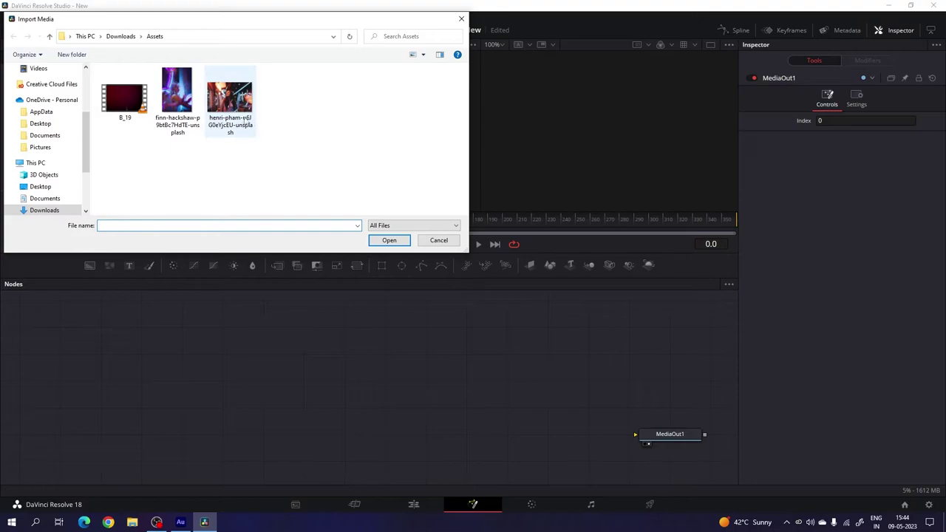
{"action": "left_click", "coordinate": [250, 125]}
{"action": "left_click", "coordinate": [186, 110], "text": "ctrl"}
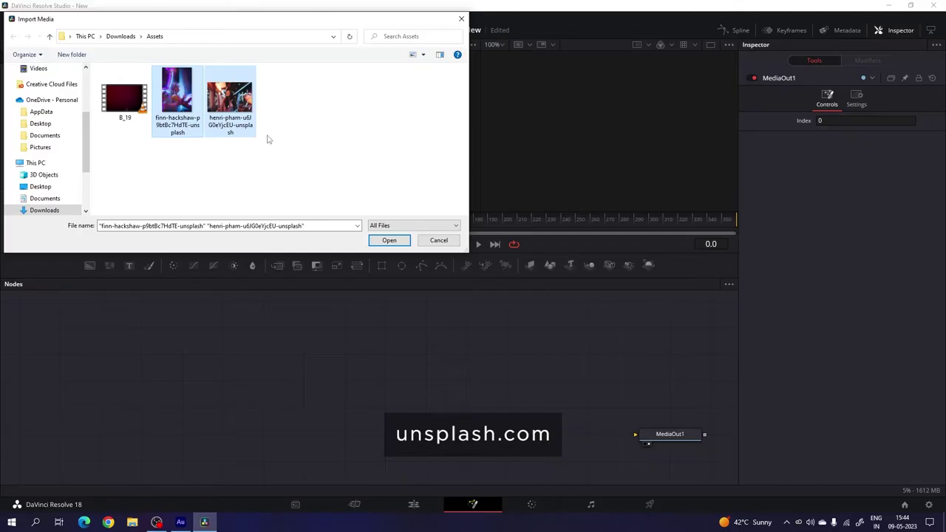
{"action": "left_click", "coordinate": [395, 242]}
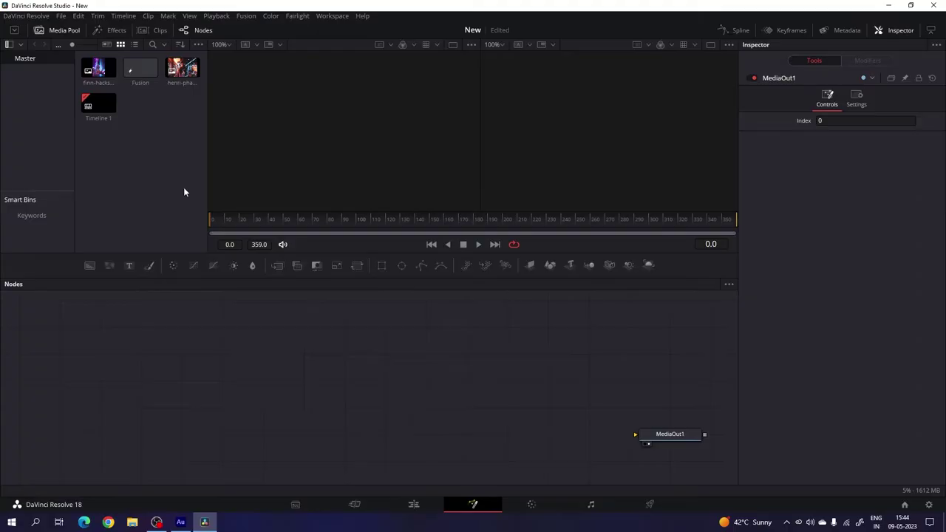
- Add the landscape photo of the woman with glasses as a MediaIn node and show it in the second viewer
{"action": "left_click_drag", "start_coordinate": [188, 76], "coordinate": [192, 408]}
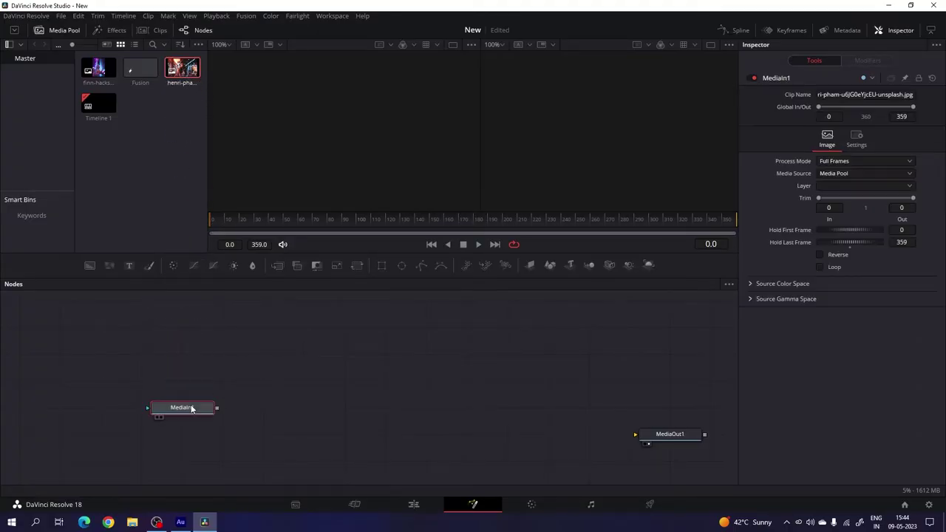
{"action": "left_click", "coordinate": [59, 30]}
{"action": "left_click_drag", "start_coordinate": [200, 409], "coordinate": [550, 155]}
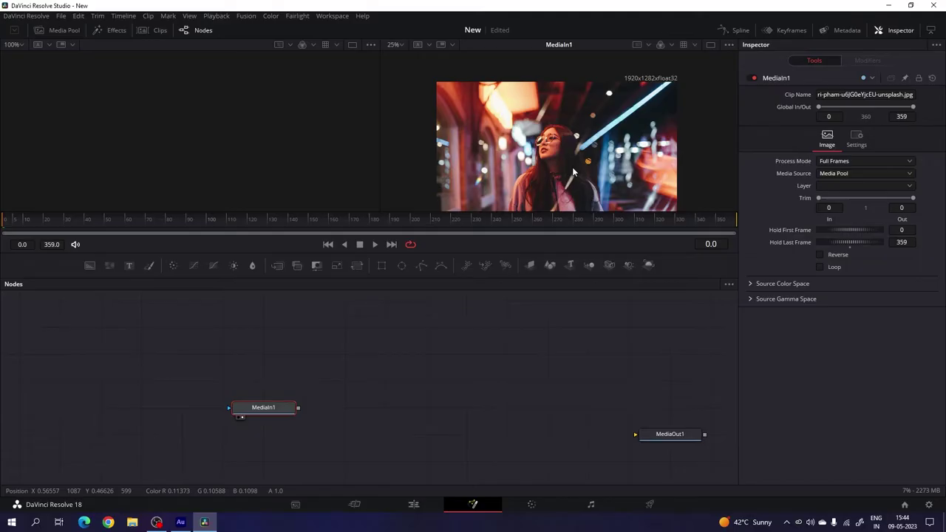
{"action": "left_click", "coordinate": [248, 328]}
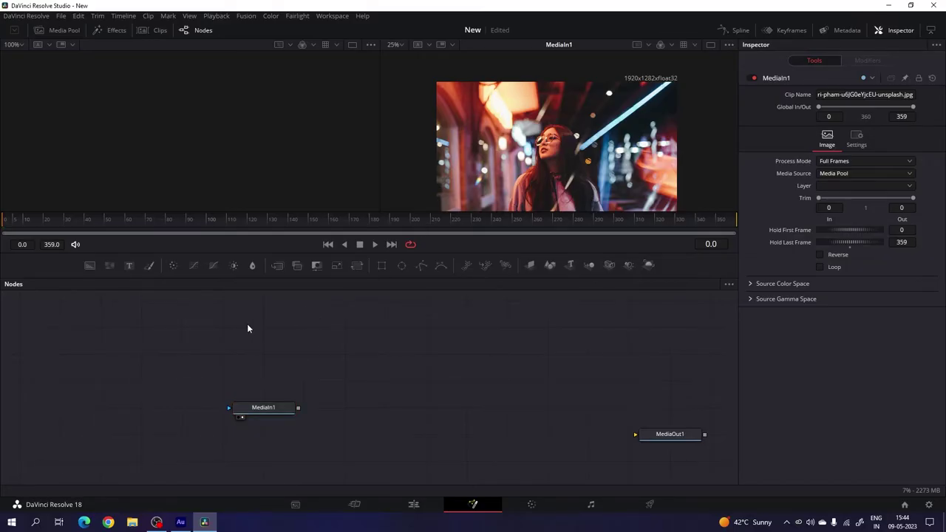
- Add a Background node above MediaIn1, renamed as Matte, and show it in the first viewer
{"action": "left_click_drag", "start_coordinate": [89, 265], "coordinate": [258, 377]}
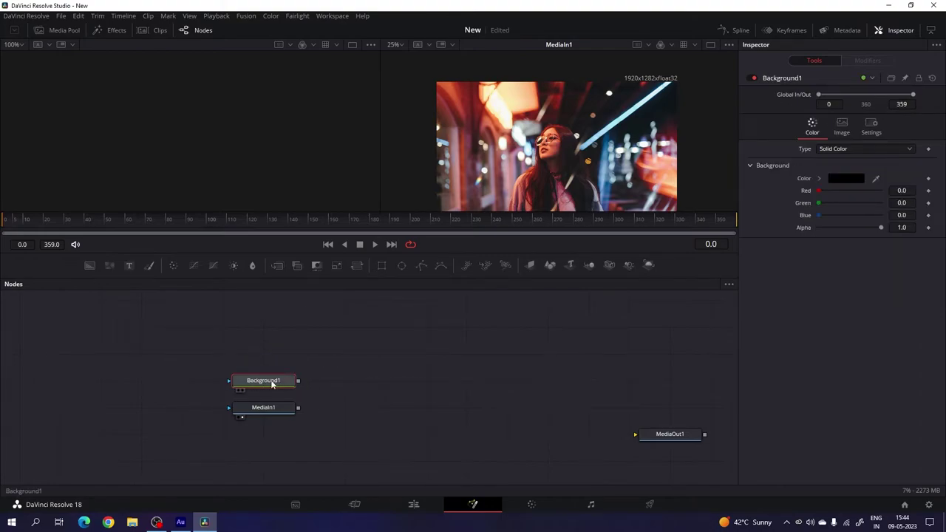
{"action": "key", "text": "F2"}
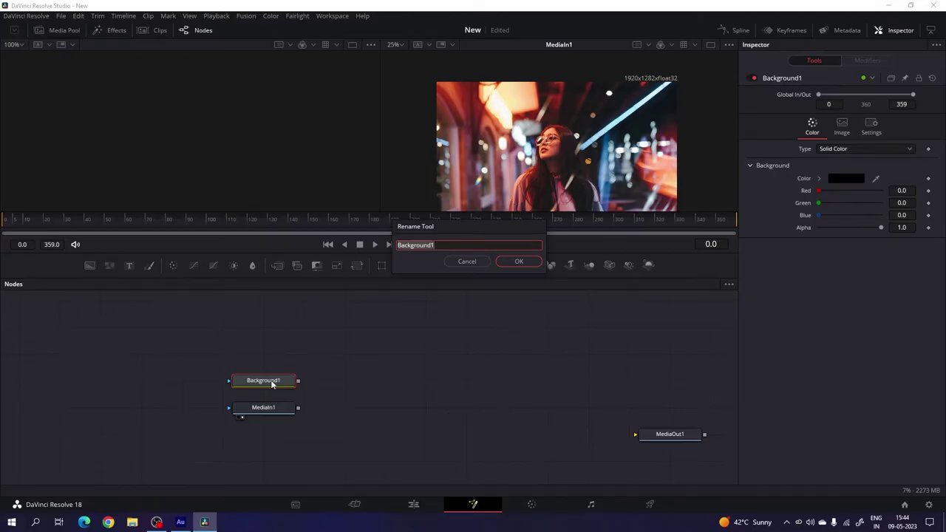
{"action": "left_click", "coordinate": [467, 260]}
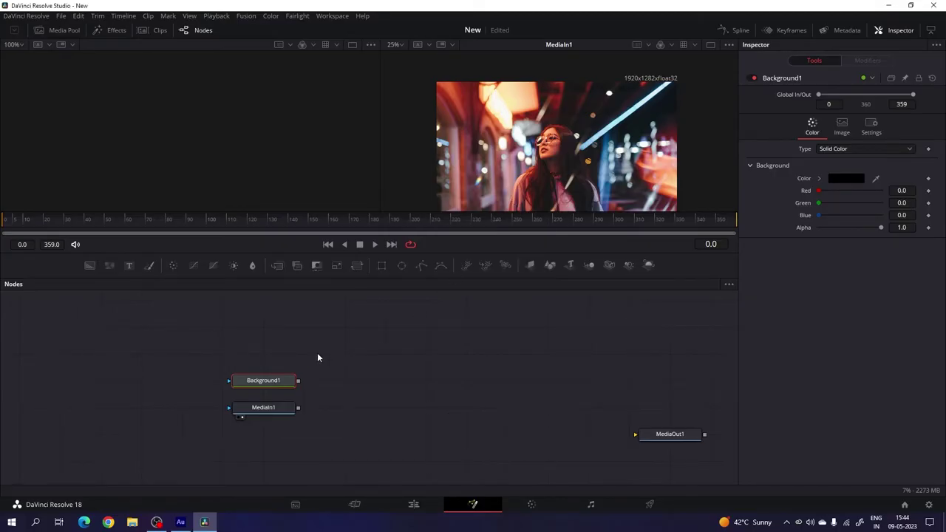
{"action": "right_click", "coordinate": [272, 379]}
{"action": "left_click", "coordinate": [303, 293]}
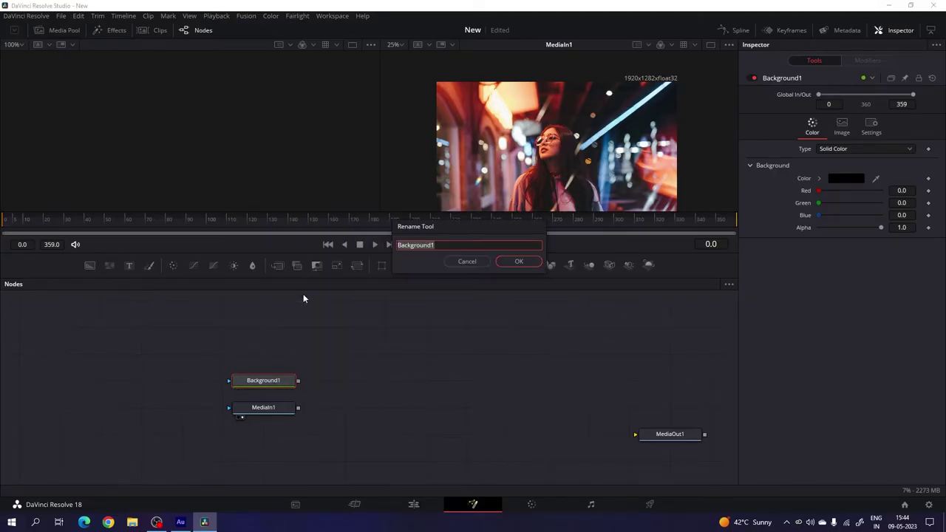
{"action": "key", "text": "BackSpace"}
{"action": "type", "text": "Matte"}
{"action": "key", "text": "Return"}
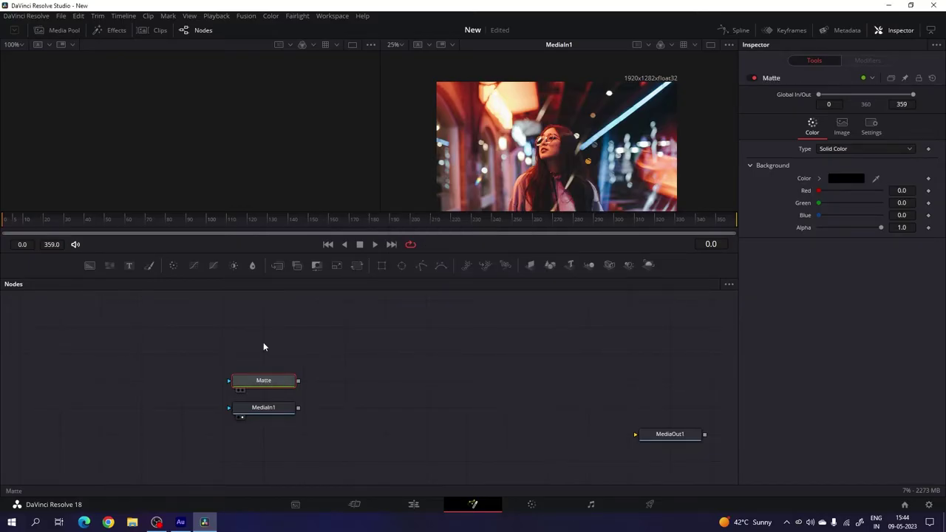
{"action": "left_click_drag", "start_coordinate": [263, 373], "coordinate": [260, 139]}
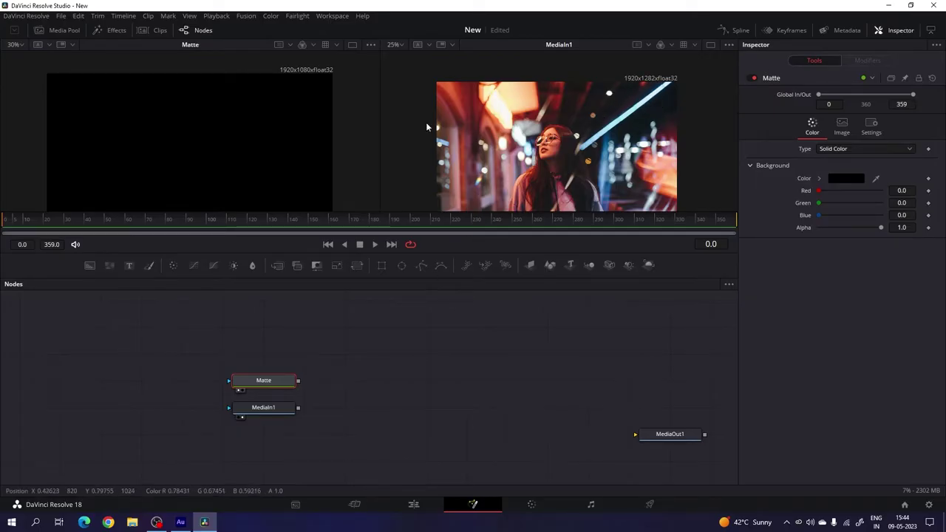
- Add a Merge node with Matte as background and MediaIn1 as foreground, and show it in the second viewer
{"action": "left_click", "coordinate": [412, 407]}
{"action": "left_click_drag", "start_coordinate": [276, 264], "coordinate": [401, 392]}
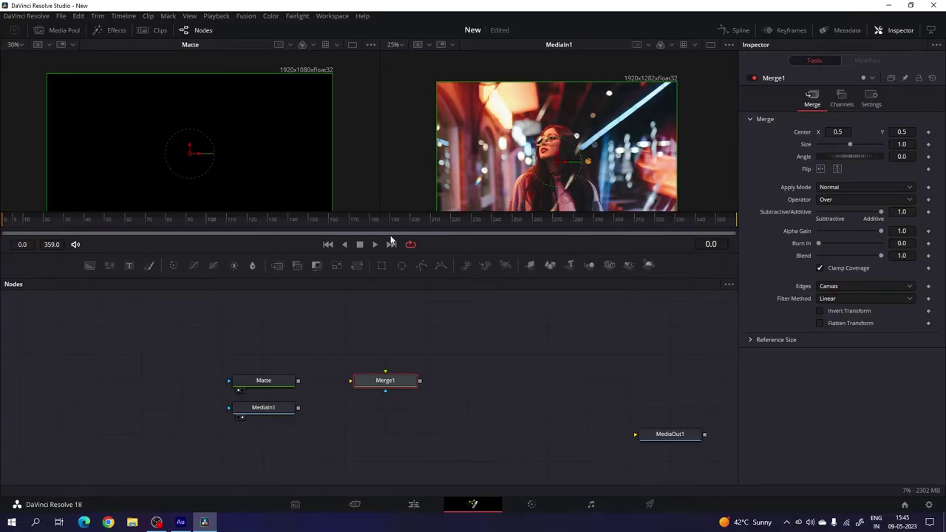
{"action": "left_click_drag", "start_coordinate": [351, 381], "coordinate": [263, 381]}
{"action": "left_click_drag", "start_coordinate": [385, 372], "coordinate": [273, 408]}
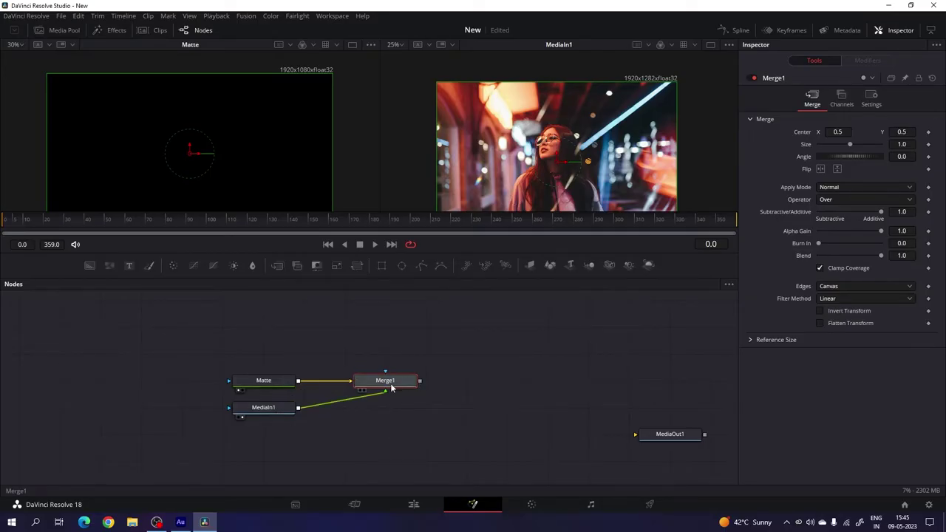
{"action": "left_click_drag", "start_coordinate": [400, 381], "coordinate": [504, 151]}
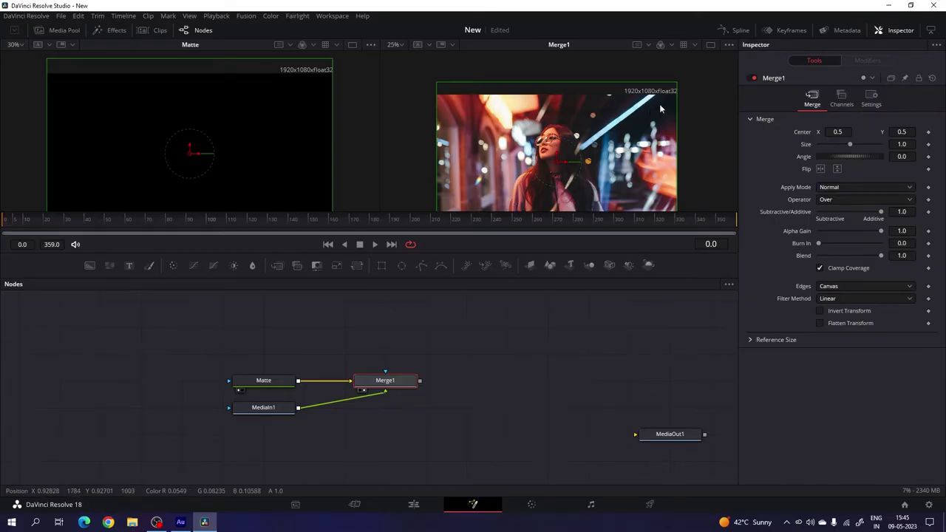
{"action": "scroll", "coordinate": [659, 103], "scroll_direction": "up", "scroll_amount": 2}
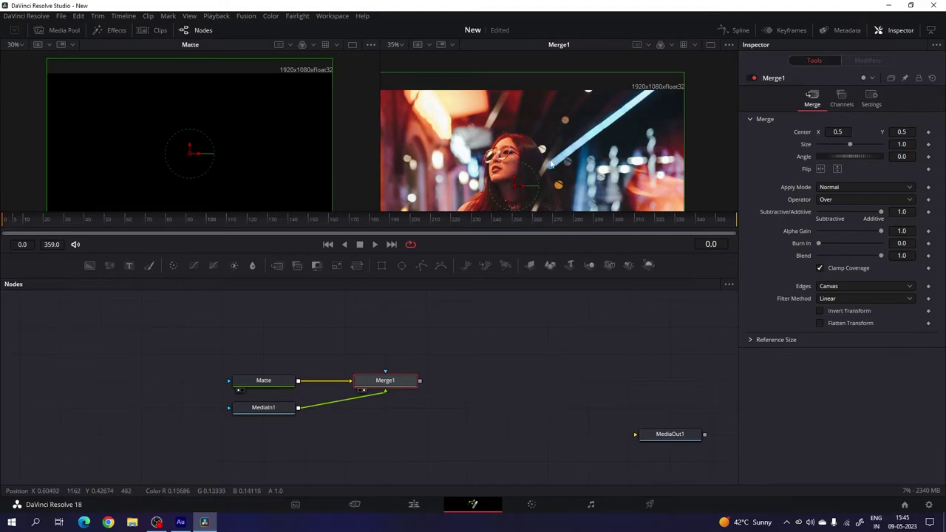
- Insert a Transform node named Controller between MediaIn1 and Merge1, and align Merge1 directly above it
{"action": "left_click", "coordinate": [278, 409]}
{"action": "left_click", "coordinate": [357, 266]}
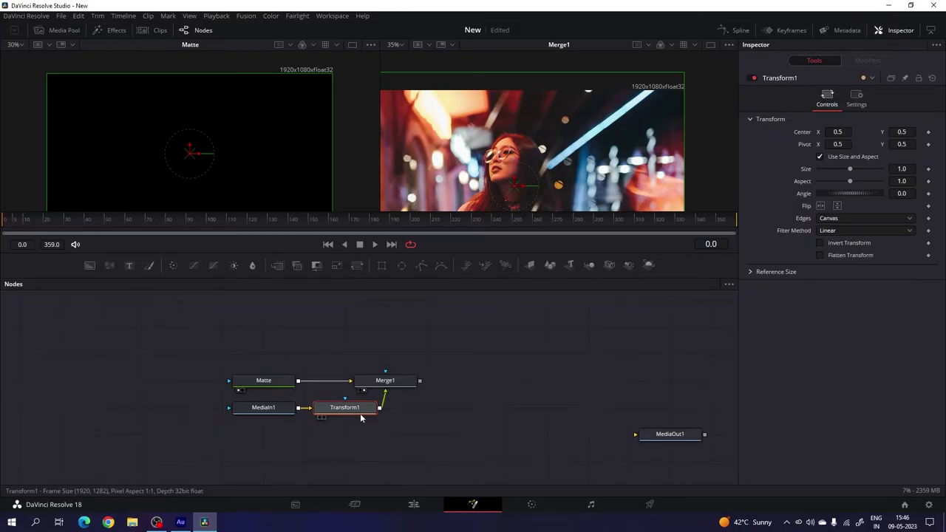
{"action": "key", "text": "F2"}
{"action": "type", "text": "Controller"}
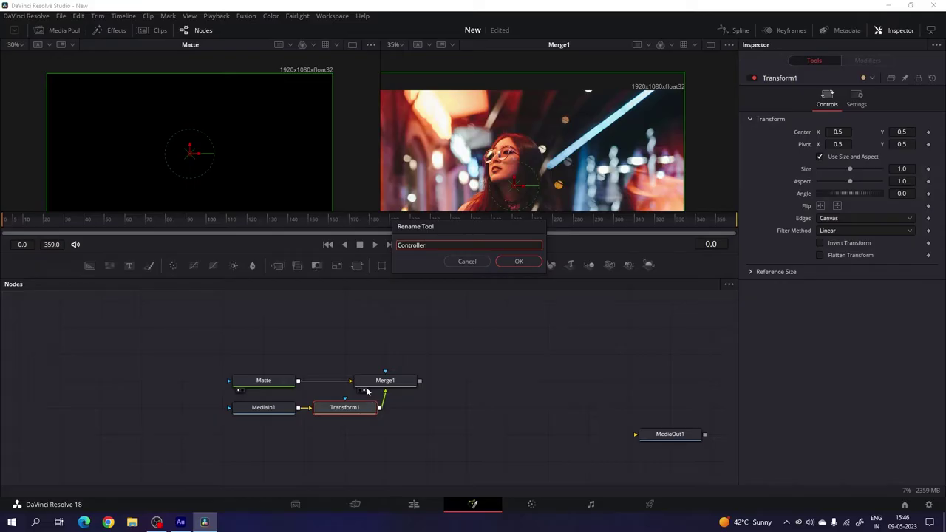
{"action": "left_click", "coordinate": [518, 261]}
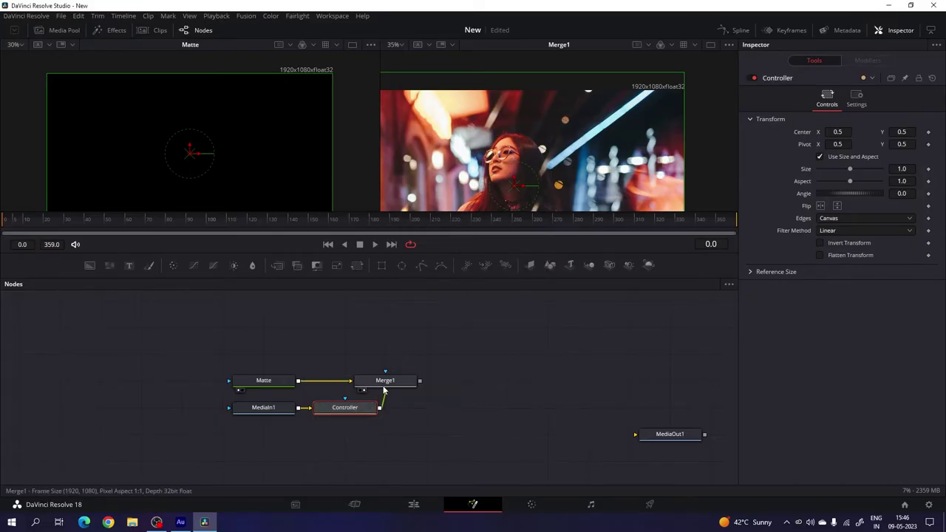
{"action": "left_click_drag", "start_coordinate": [383, 383], "coordinate": [342, 383]}
{"action": "left_click", "coordinate": [359, 411]}
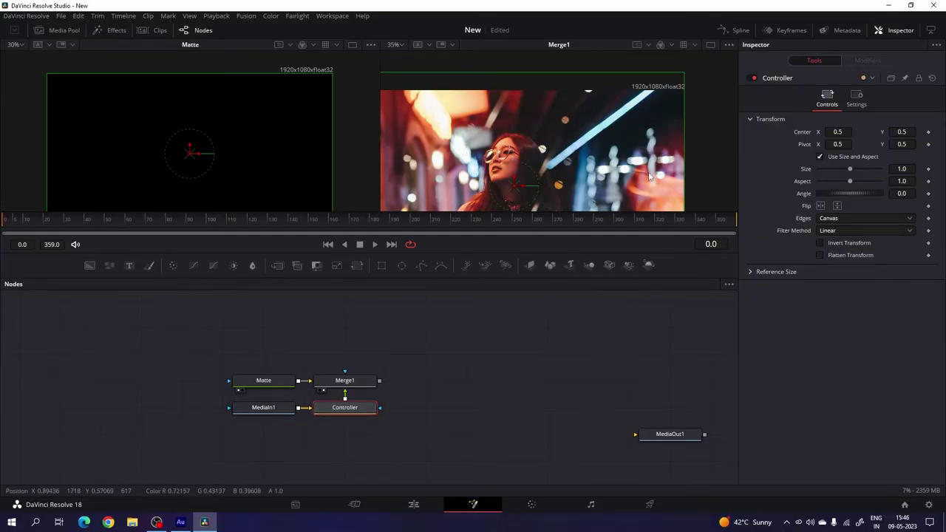
{"action": "scroll", "coordinate": [637, 173], "scroll_direction": "down", "scroll_amount": 3}
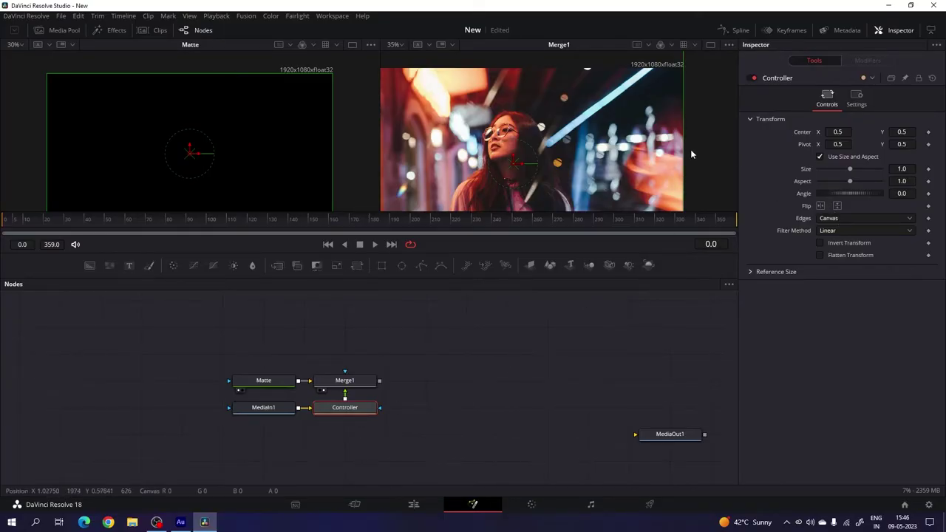
- Try enlarging the photo with the Controller node to a size of about 1.11, and undo the change
{"action": "left_click_drag", "start_coordinate": [684, 153], "coordinate": [703, 159]}
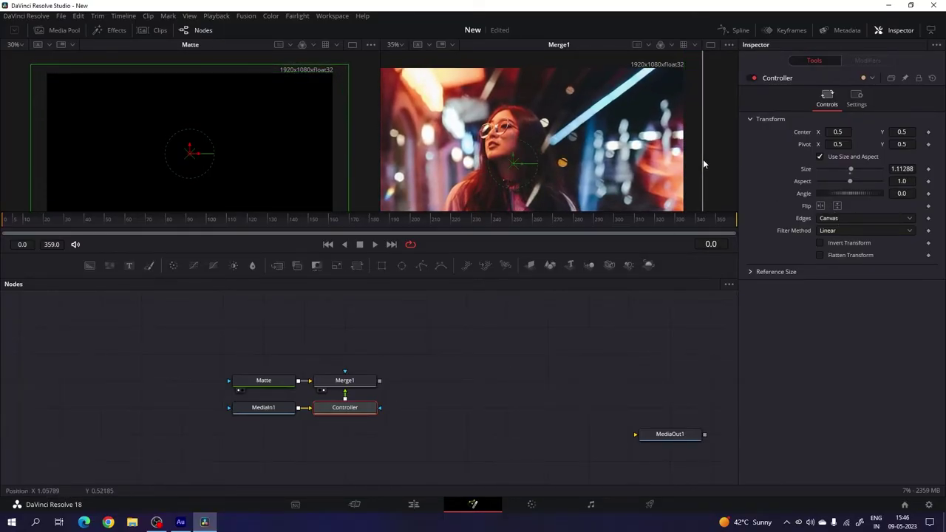
{"action": "scroll", "coordinate": [591, 127], "scroll_direction": "down", "scroll_amount": 1}
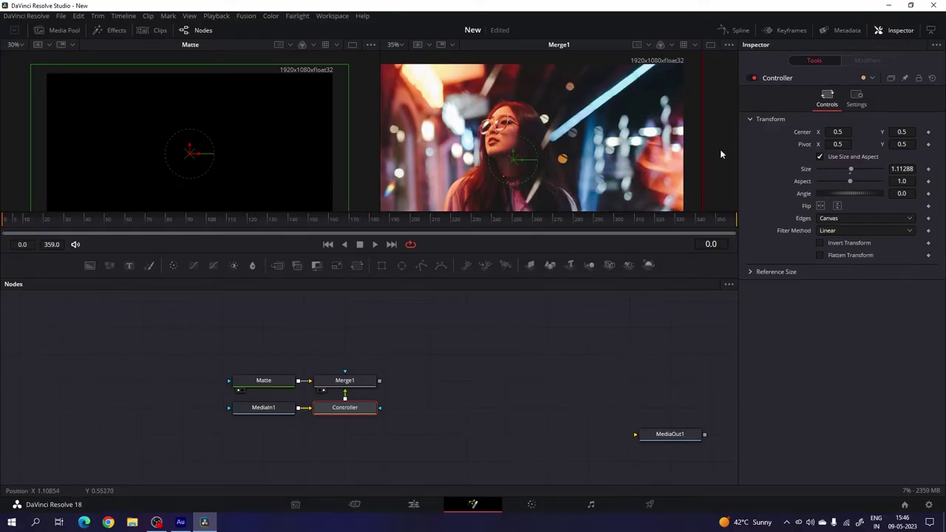
{"action": "key", "text": "ctrl+z"}
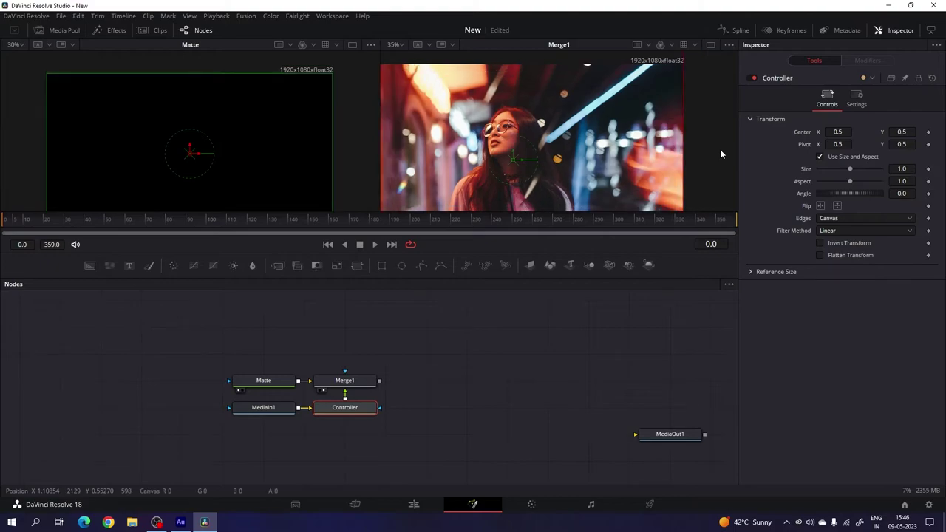
- Move the photo slightly upward with the Controller node, to a Center Y of about 0.53
{"action": "mouse_move", "coordinate": [512, 156]}
{"action": "left_mouse_down"}
{"action": "mouse_move", "coordinate": [514, 144]}
{"action": "mouse_move", "coordinate": [514, 154]}
{"action": "left_mouse_up"}
{"action": "scroll", "coordinate": [601, 124], "scroll_direction": "down", "scroll_amount": 3}
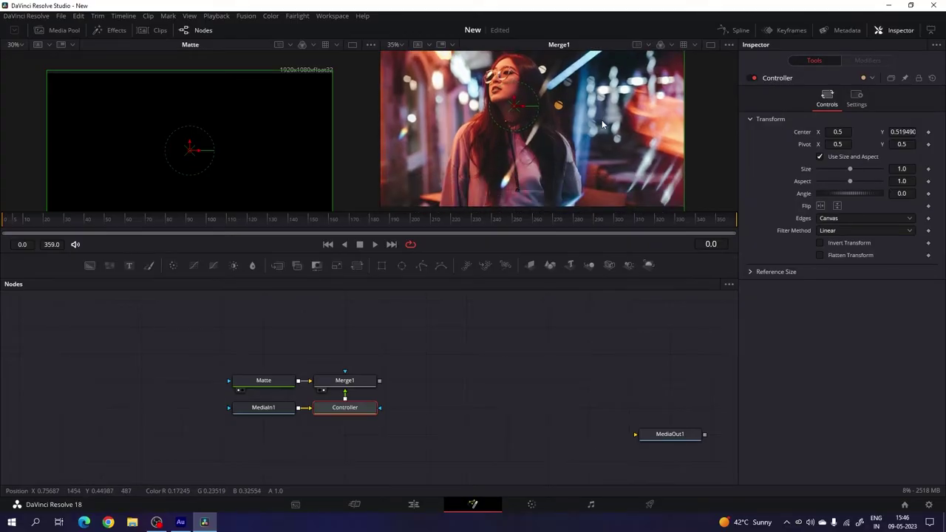
{"action": "scroll", "coordinate": [601, 120], "scroll_direction": "up", "scroll_amount": 2}
{"action": "scroll", "coordinate": [580, 158], "scroll_direction": "up", "scroll_amount": 2}
{"action": "left_click_drag", "start_coordinate": [516, 137], "coordinate": [515, 128]}
{"action": "left_click", "coordinate": [411, 391]}
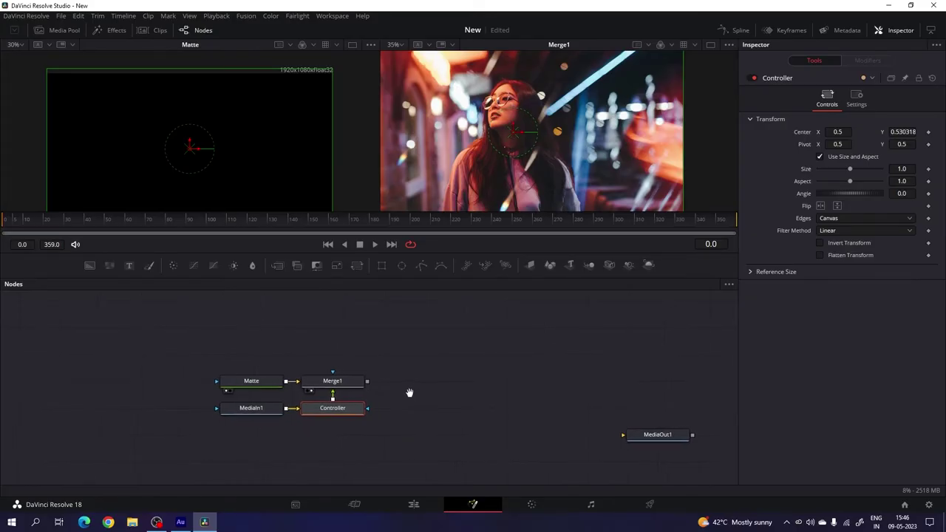
- Add a Transform node named Scale after Merge1 and show it in the second viewer
{"action": "left_click_drag", "start_coordinate": [343, 383], "coordinate": [447, 243]}
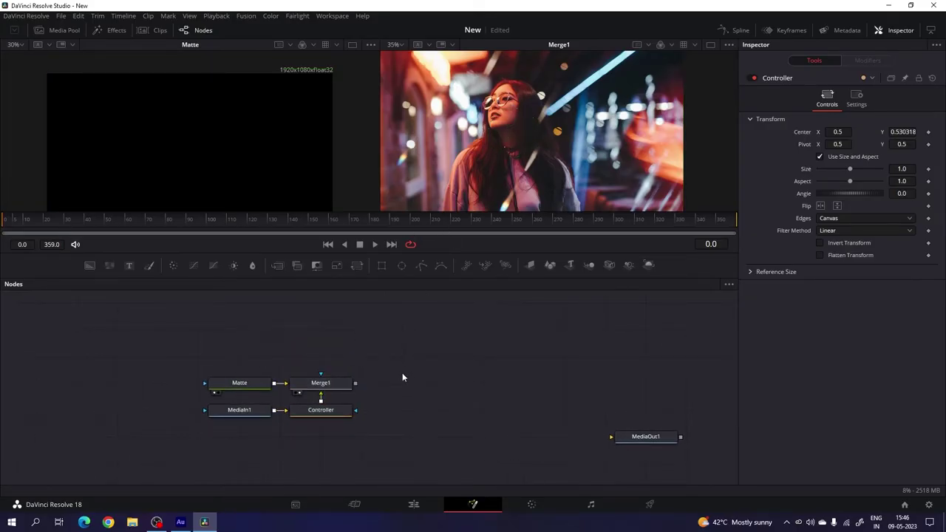
{"action": "left_click", "coordinate": [339, 385]}
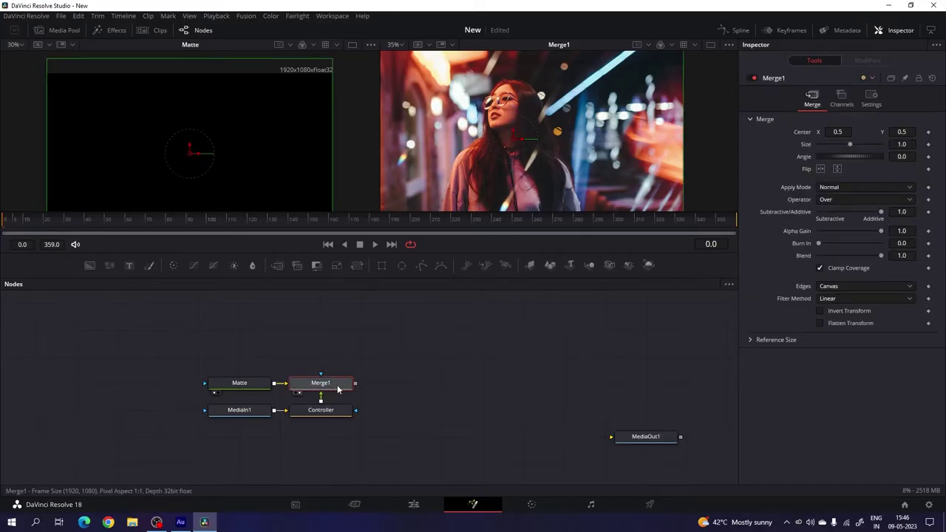
{"action": "left_click", "coordinate": [357, 265]}
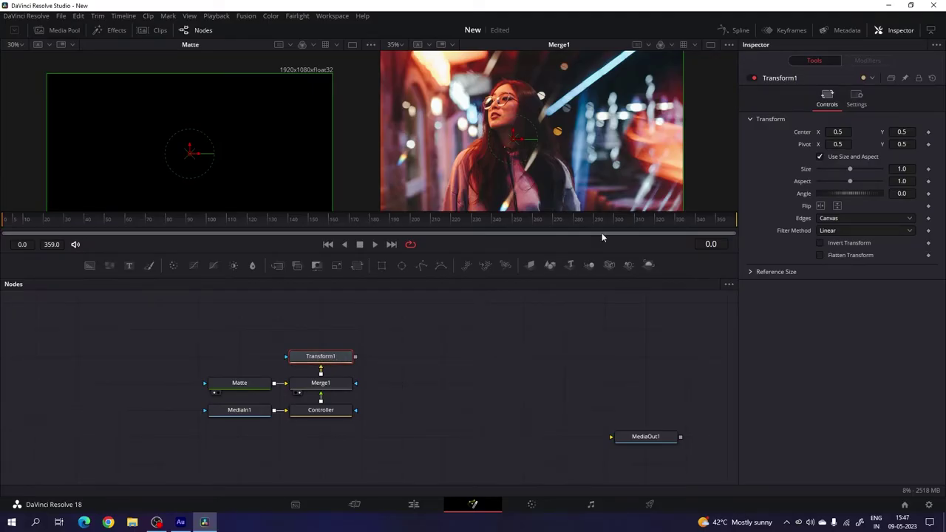
{"action": "key", "text": "F2"}
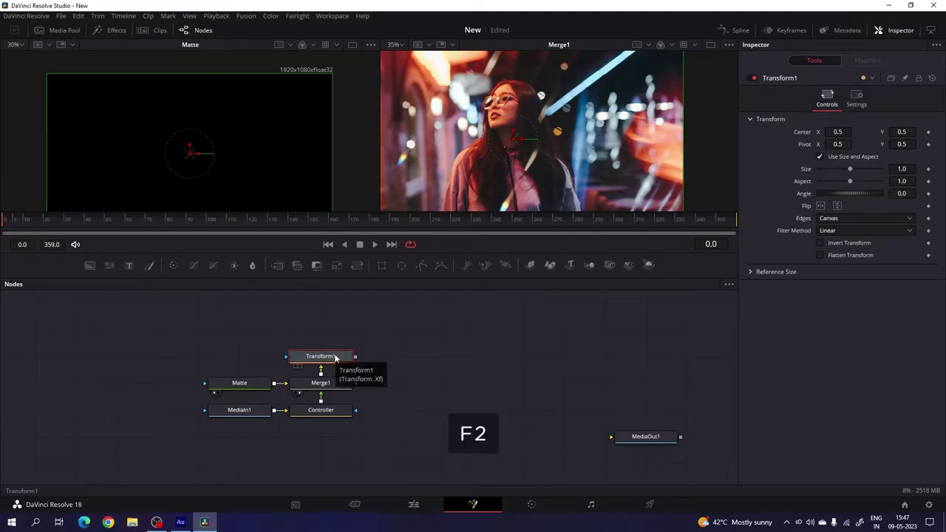
{"action": "key", "text": "BackSpace"}
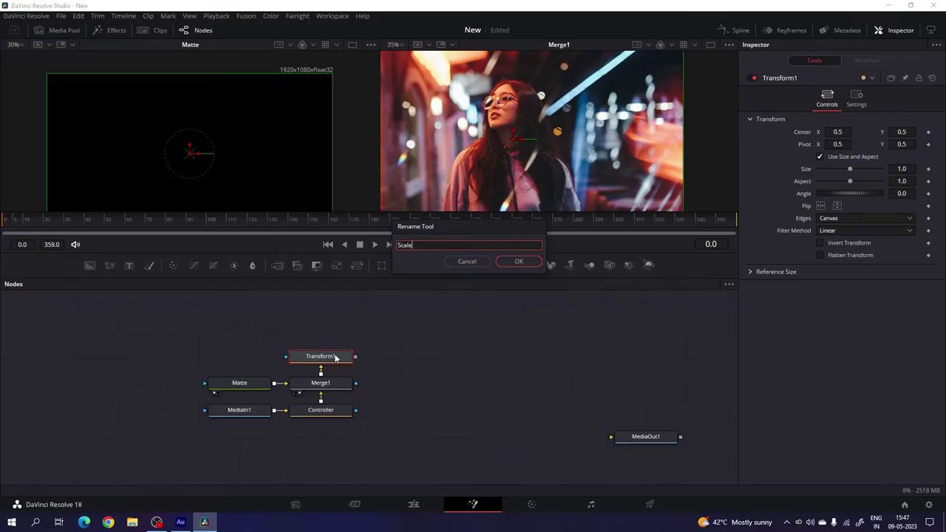
{"action": "key", "text": "Return"}
{"action": "left_click_drag", "start_coordinate": [335, 357], "coordinate": [554, 176]}
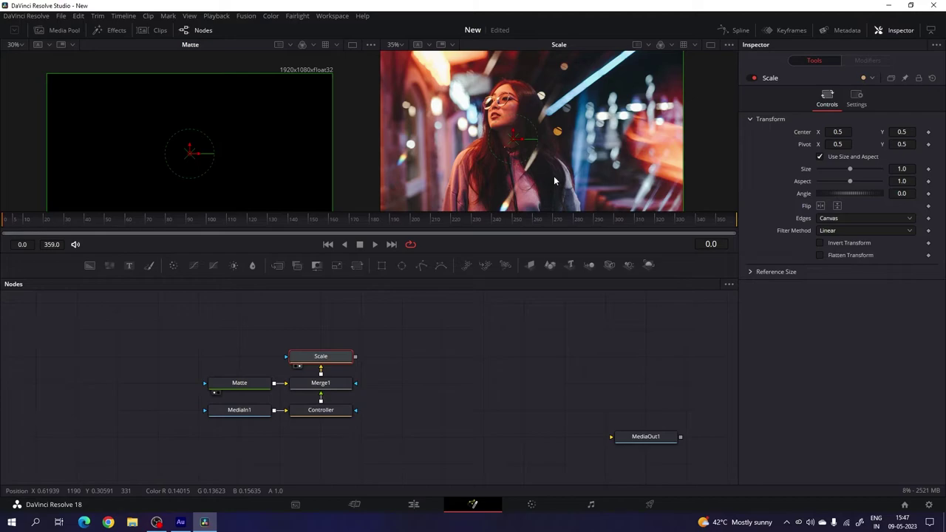
- Keyframe the Scale node's Size at 1.0 on the last frame, 359
{"action": "left_click", "coordinate": [501, 220]}
{"action": "left_click_drag", "start_coordinate": [501, 218], "coordinate": [728, 231]}
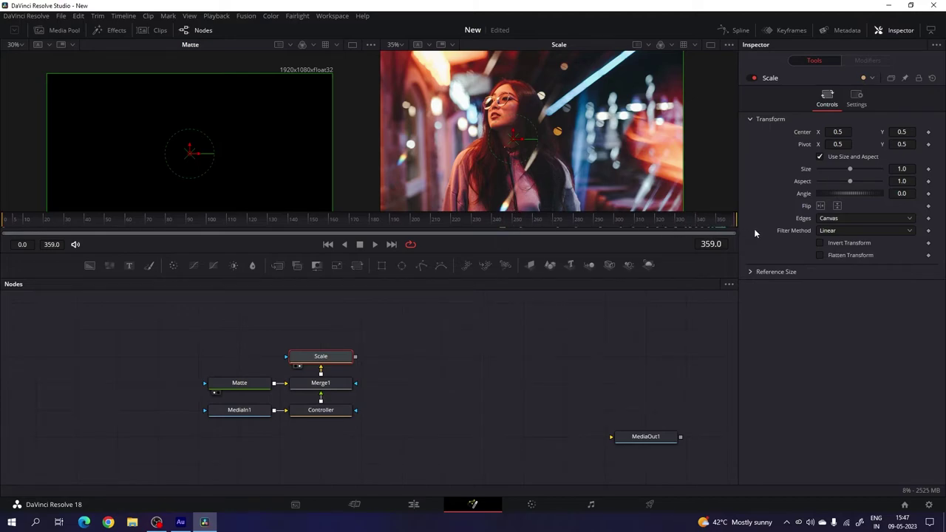
{"action": "right_click", "coordinate": [806, 173]}
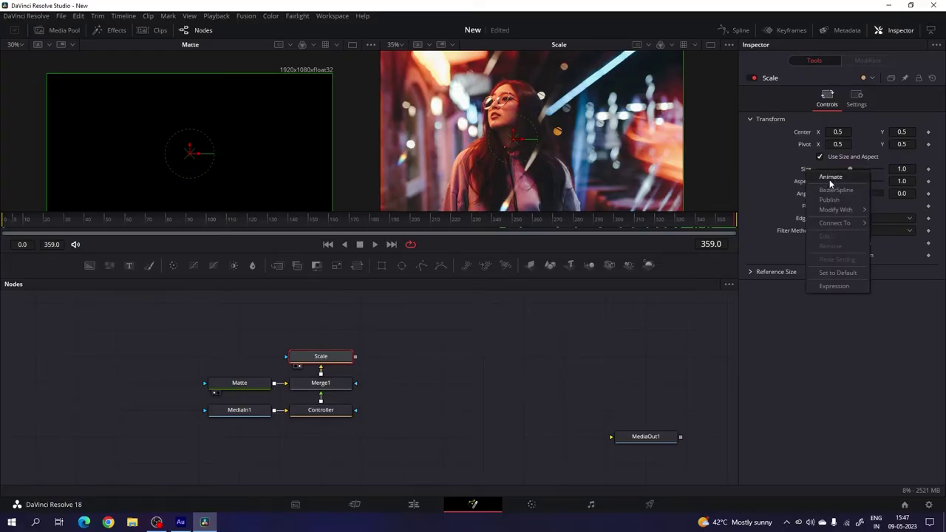
{"action": "left_click", "coordinate": [829, 177]}
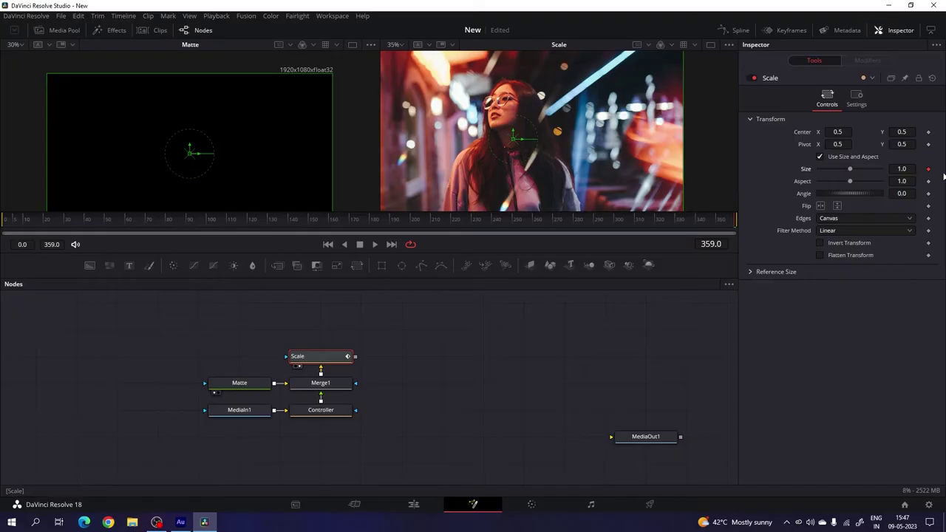
- Set the Scale node's Size to 1.3 at frame 0 and scrub through the opening frames to frame 11
{"action": "left_click_drag", "start_coordinate": [730, 231], "coordinate": [2, 249]}
{"action": "left_click", "coordinate": [899, 169]}
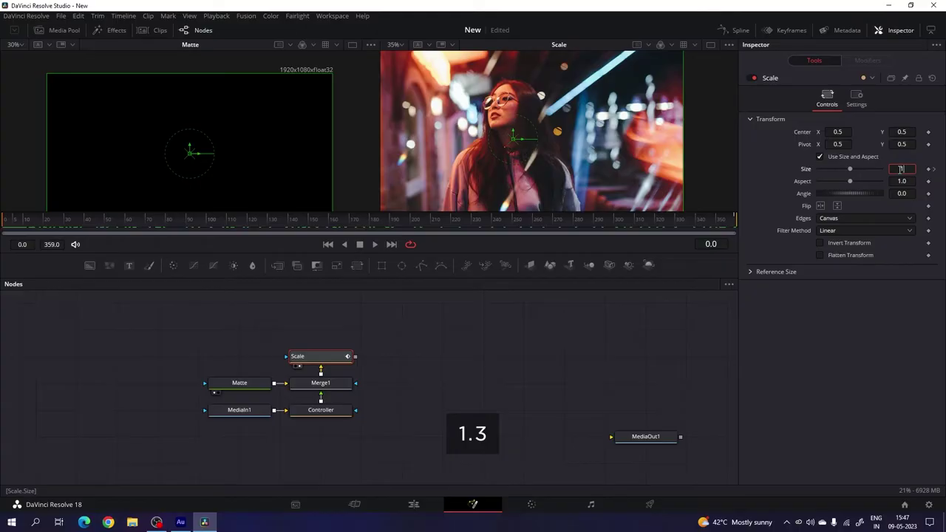
{"action": "type", "text": "3"}
{"action": "key", "text": "Tab"}
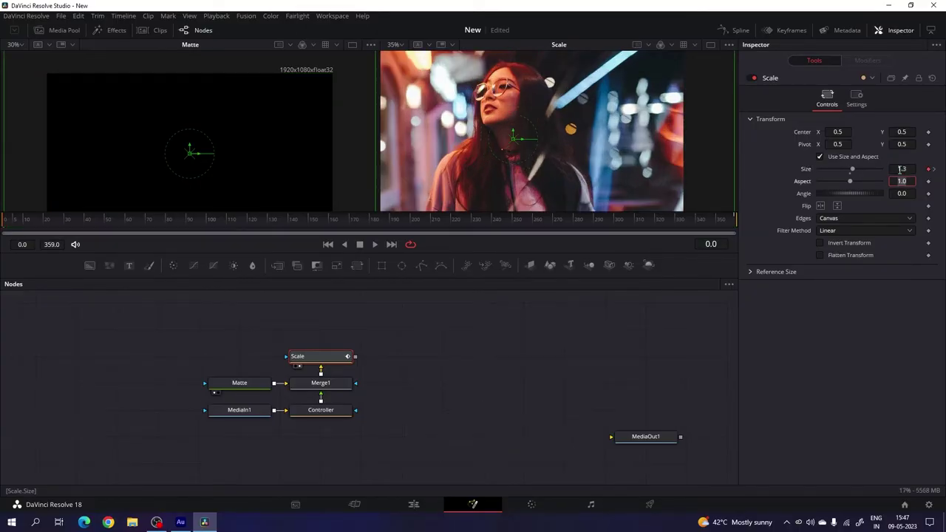
{"action": "left_click", "coordinate": [11, 228]}
{"action": "mouse_move", "coordinate": [11, 227]}
{"action": "left_mouse_down"}
{"action": "mouse_move", "coordinate": [508, 239]}
{"action": "mouse_move", "coordinate": [27, 232]}
{"action": "left_mouse_up"}
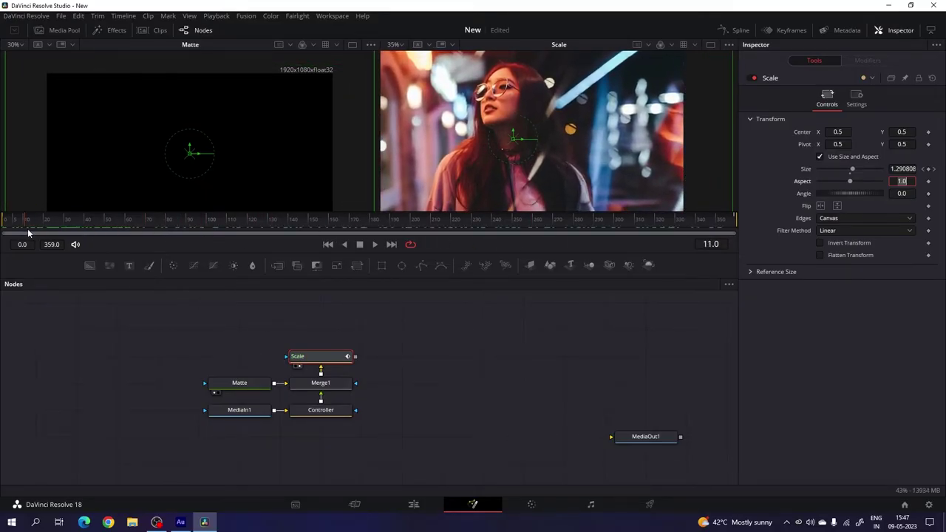
- Show the Scale node in the first viewer
{"action": "left_click", "coordinate": [418, 341]}
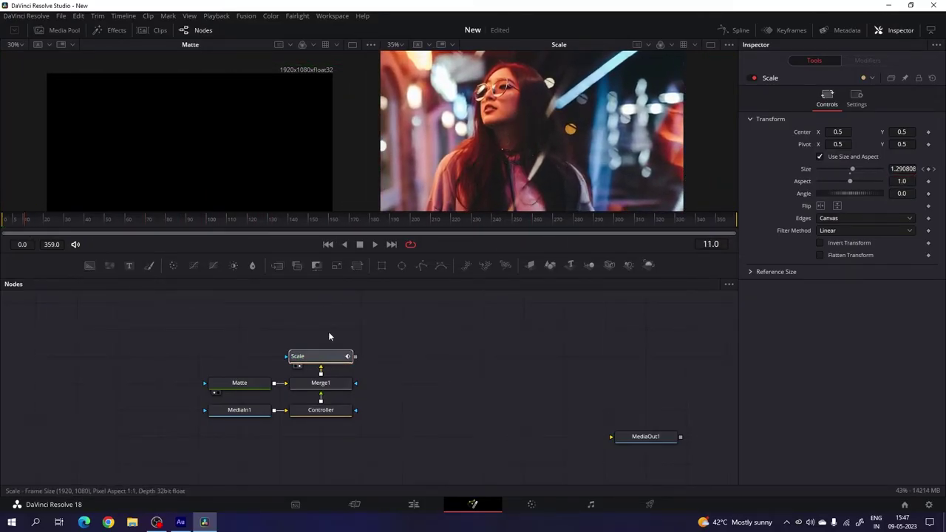
{"action": "key", "text": "1"}
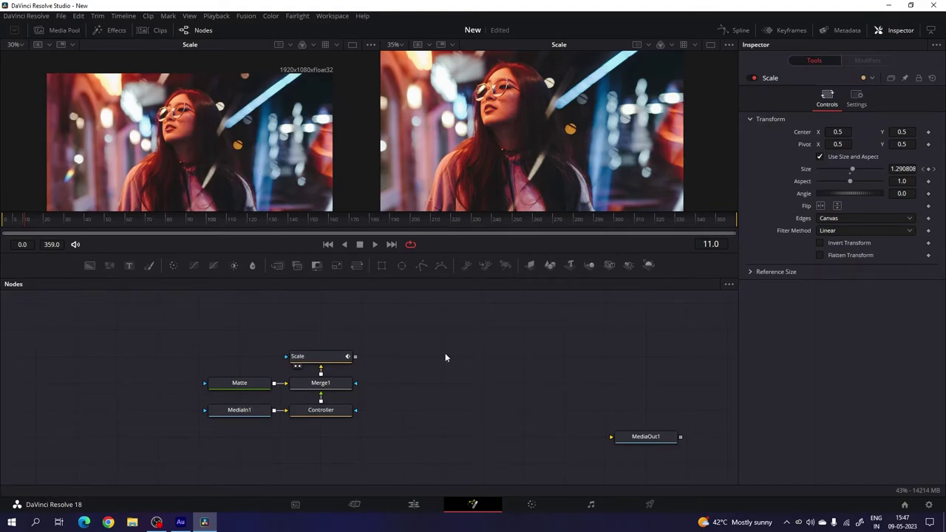
{"action": "left_click_drag", "start_coordinate": [439, 352], "coordinate": [400, 361]}
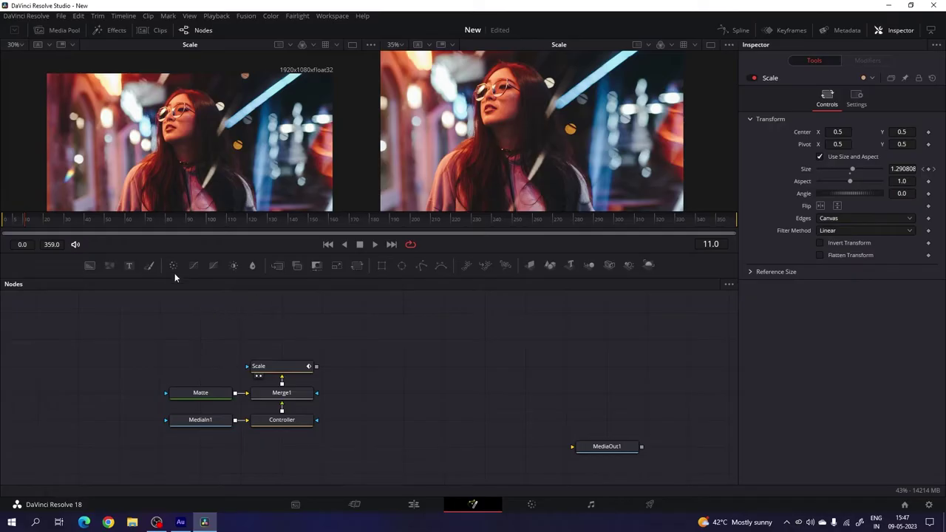
- Add a Color Corrector node named CC to the right of Scale, fed by Scale's output, and show it in the second viewer
{"action": "left_click_drag", "start_coordinate": [174, 267], "coordinate": [495, 360]}
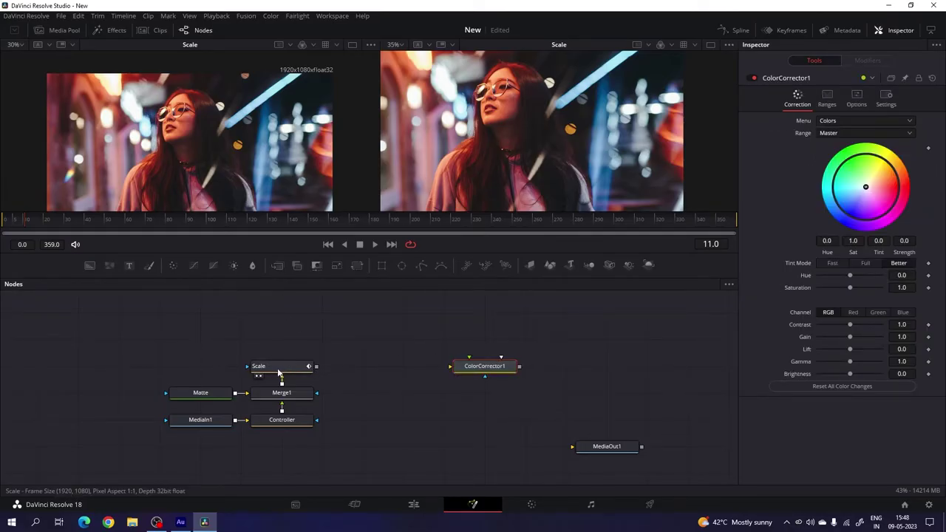
{"action": "left_click_drag", "start_coordinate": [317, 366], "coordinate": [558, 116]}
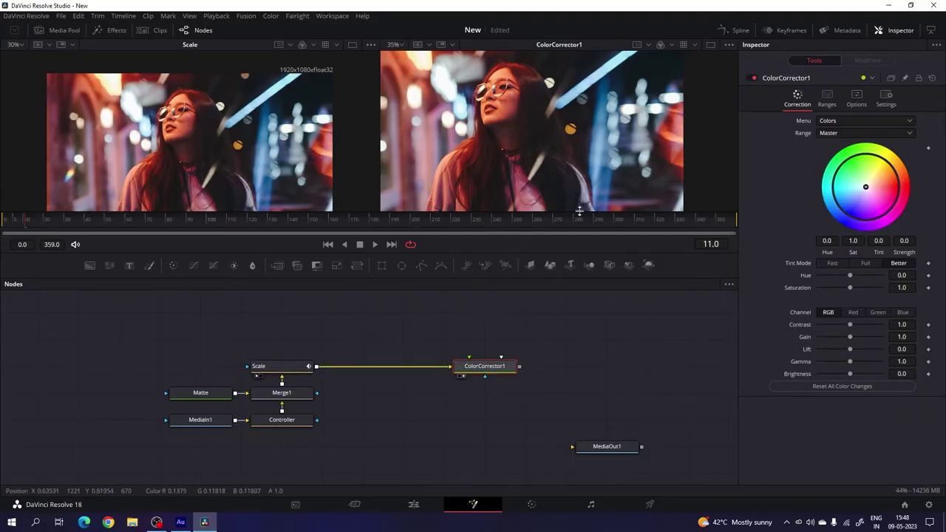
{"action": "right_click", "coordinate": [499, 371]}
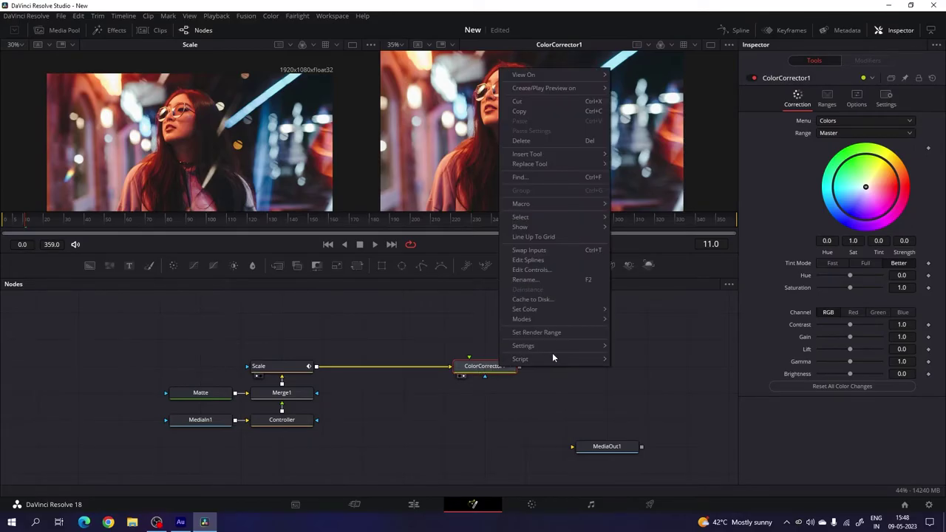
{"action": "left_click", "coordinate": [532, 282]}
{"action": "type", "text": "CC"}
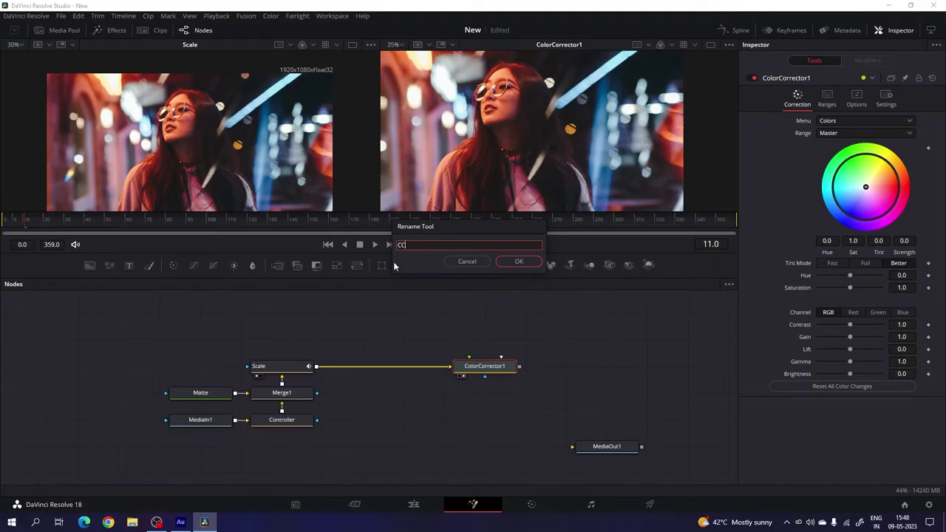
{"action": "left_click", "coordinate": [518, 261]}
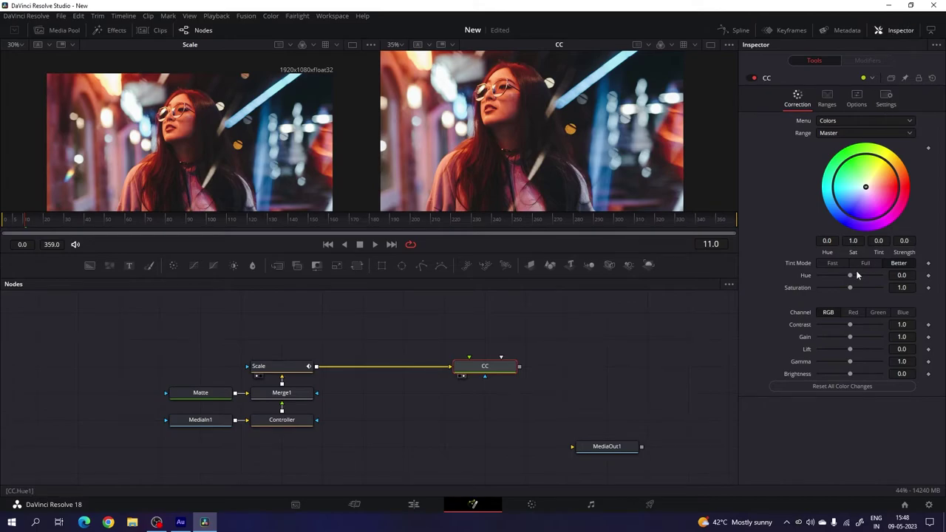
- Set the CC node's Saturation to 0 and its Gain to 0.6
{"action": "key", "text": "0"}
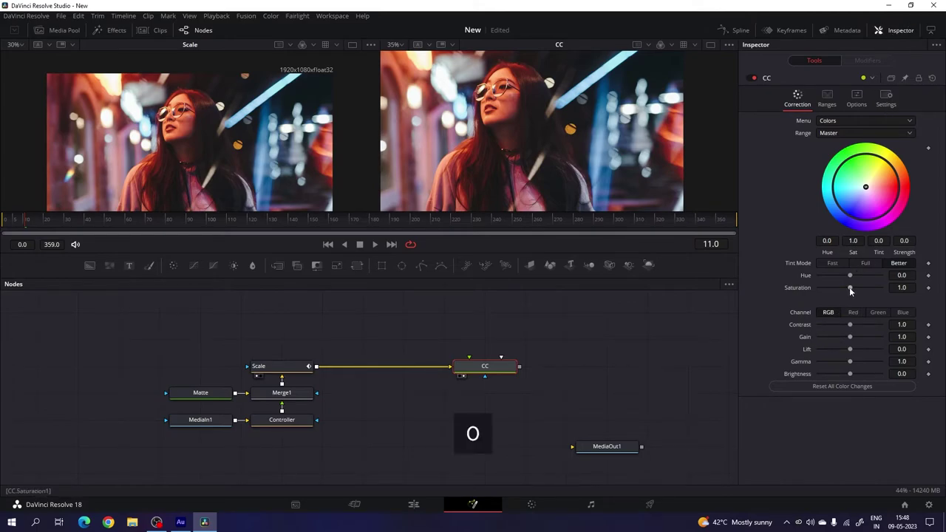
{"action": "left_click_drag", "start_coordinate": [849, 338], "coordinate": [839, 336]}
{"action": "left_click", "coordinate": [903, 337]}
{"action": "type", "text": "0.6"}
{"action": "key", "text": "BackSpace"}
{"action": "key", "text": "BackSpace"}
{"action": "key", "text": "Return"}
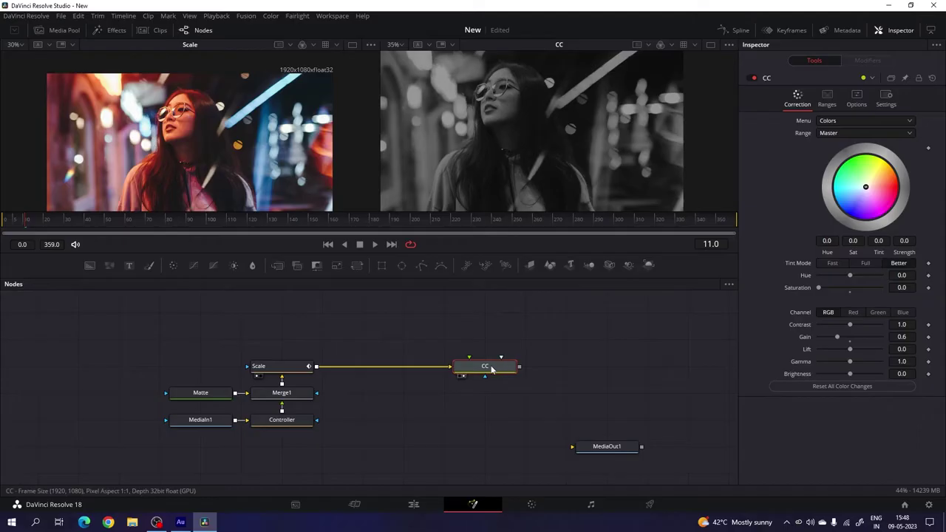
- Add a Lens Blur node named LB after CC and show it in the second viewer
{"action": "key", "text": "ctrl+space"}
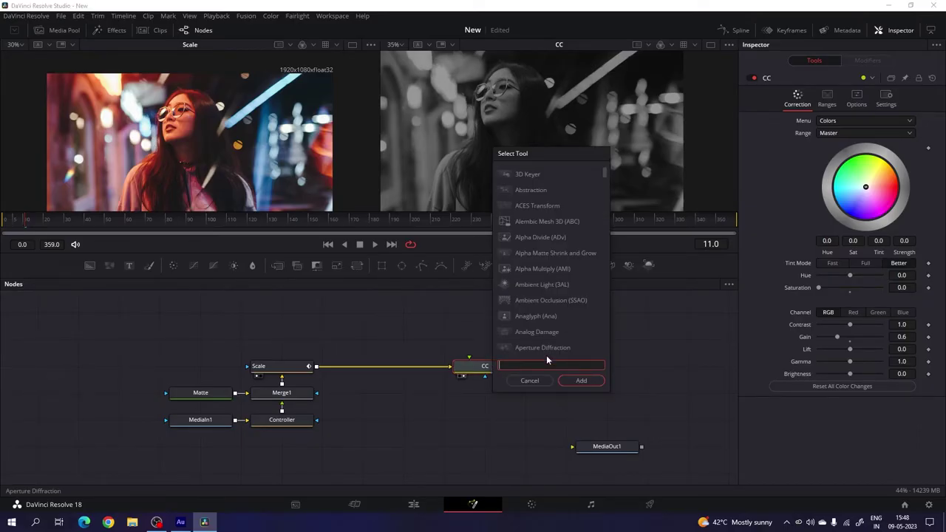
{"action": "type", "text": "l"}
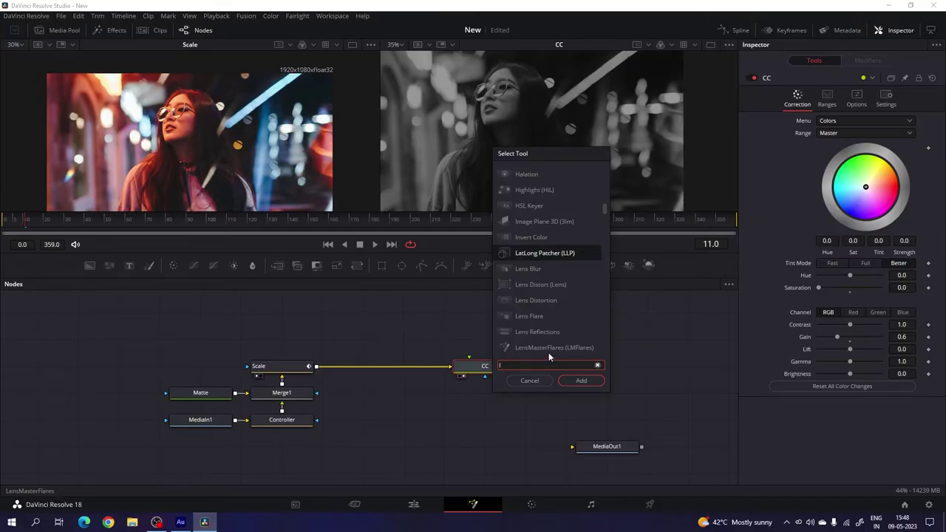
{"action": "left_click", "coordinate": [529, 271]}
{"action": "left_click", "coordinate": [581, 381]}
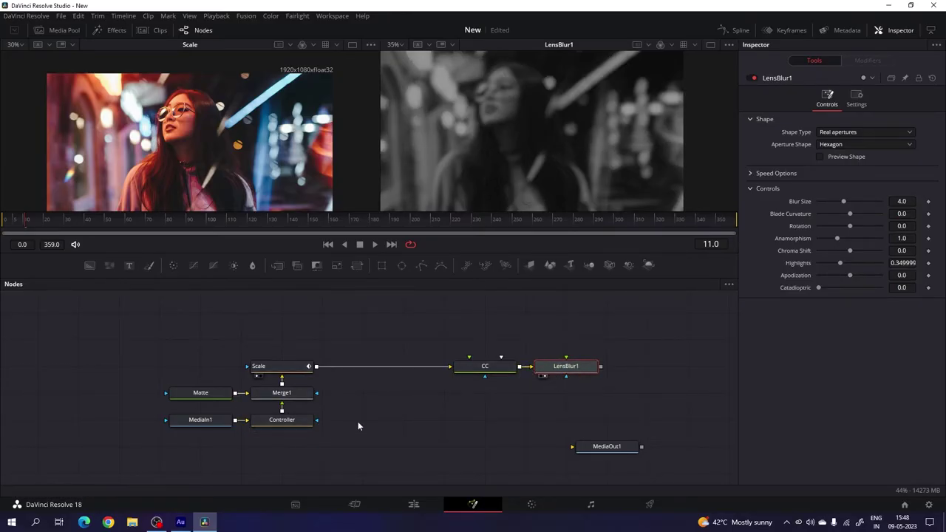
{"action": "right_click", "coordinate": [578, 374]}
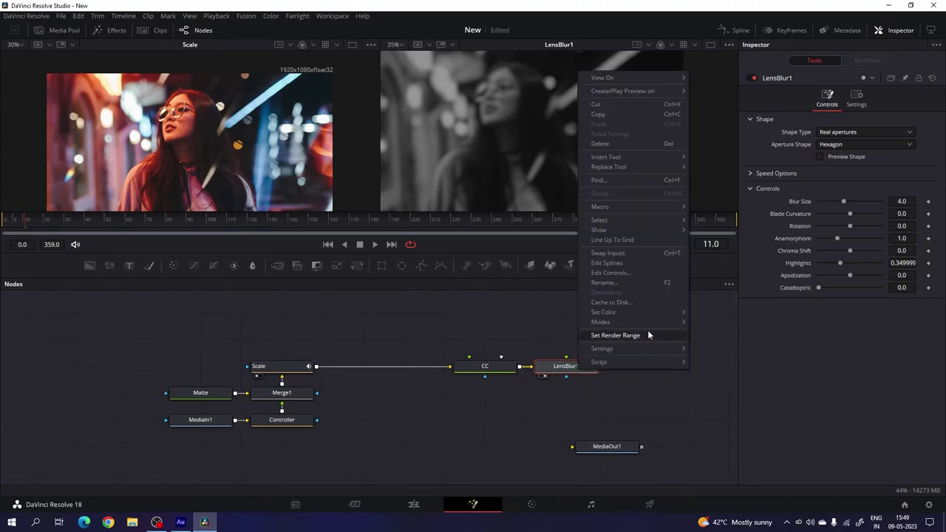
{"action": "left_click", "coordinate": [617, 283]}
{"action": "type", "text": "L"}
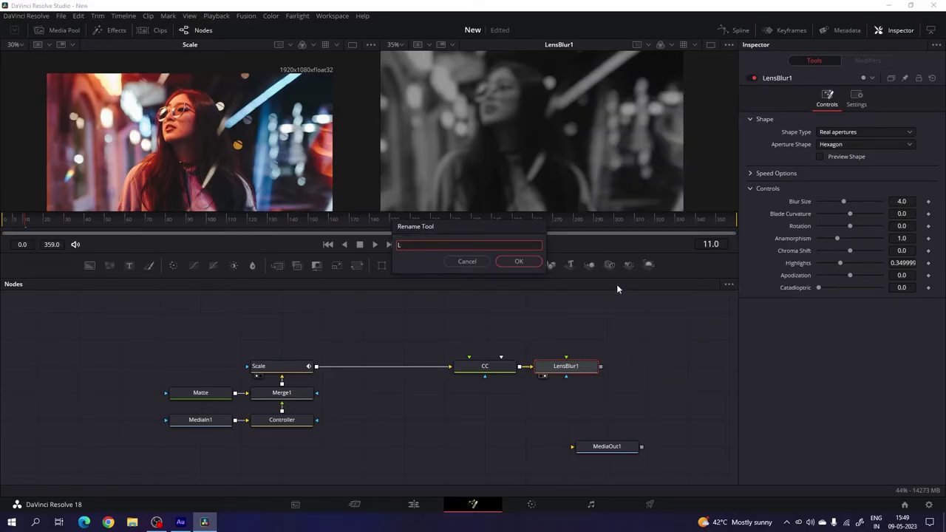
{"action": "left_click", "coordinate": [517, 262]}
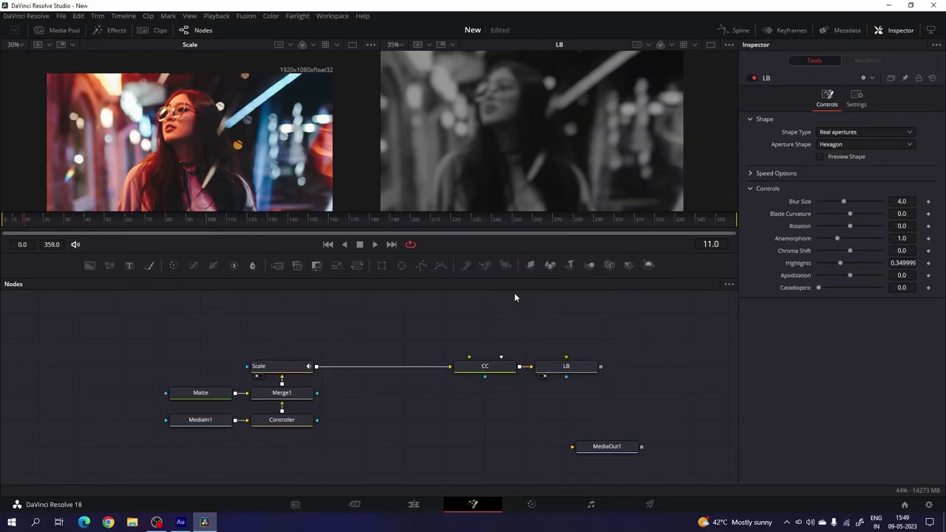
{"action": "left_click_drag", "start_coordinate": [514, 292], "coordinate": [518, 306]}
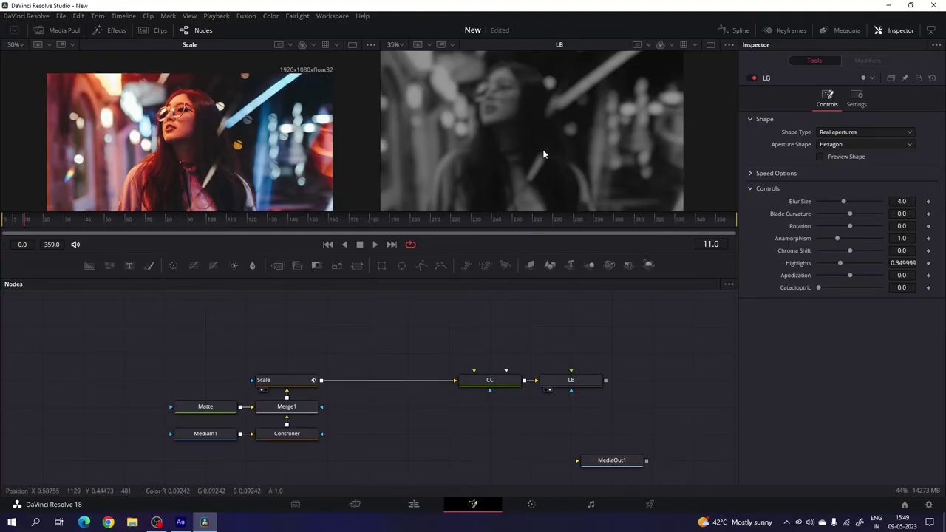
{"action": "left_click_drag", "start_coordinate": [329, 335], "coordinate": [331, 355]}
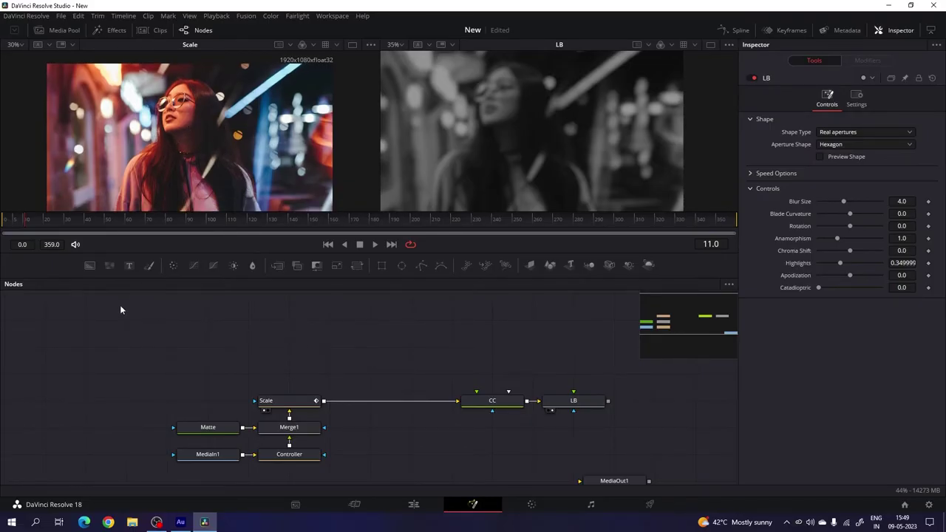
- Add a Background node above Scale and rename it Circle
{"action": "left_click_drag", "start_coordinate": [89, 266], "coordinate": [283, 350]}
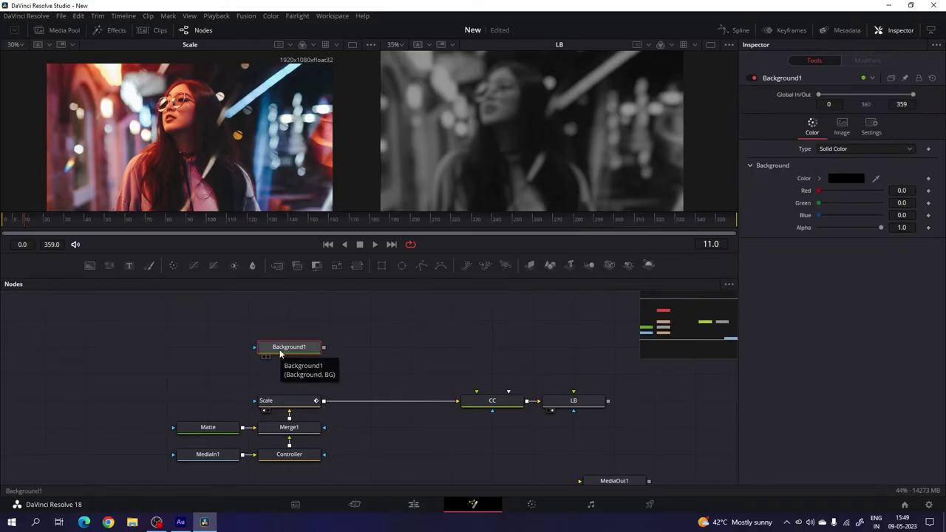
{"action": "right_click", "coordinate": [280, 353]}
{"action": "left_click", "coordinate": [317, 267]}
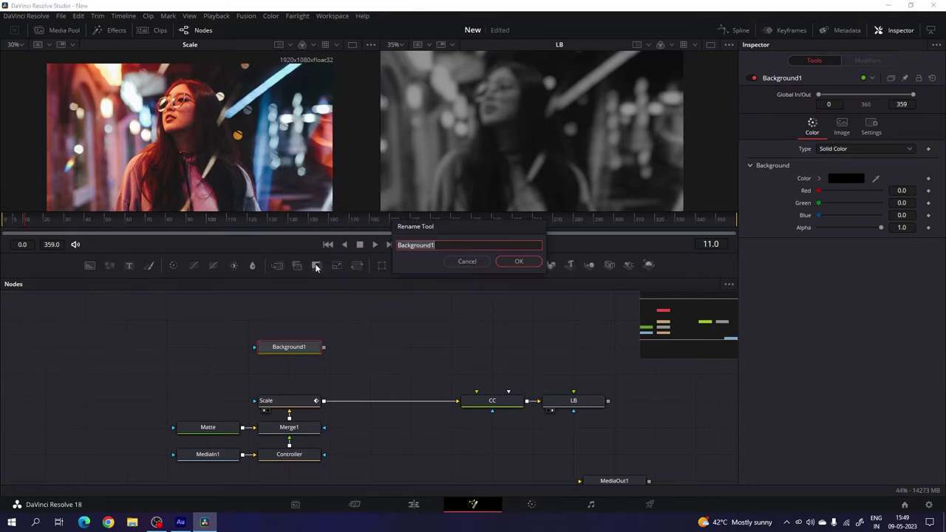
{"action": "key", "text": "BackSpace"}
{"action": "type", "text": "Circle"}
{"action": "left_click", "coordinate": [526, 265]}
- Mask Circle with an Ellipse and keyframe its Width and Height from 0 at frame 0 to 0.7 at frame 120
{"action": "left_click_drag", "start_coordinate": [402, 266], "coordinate": [268, 352]}
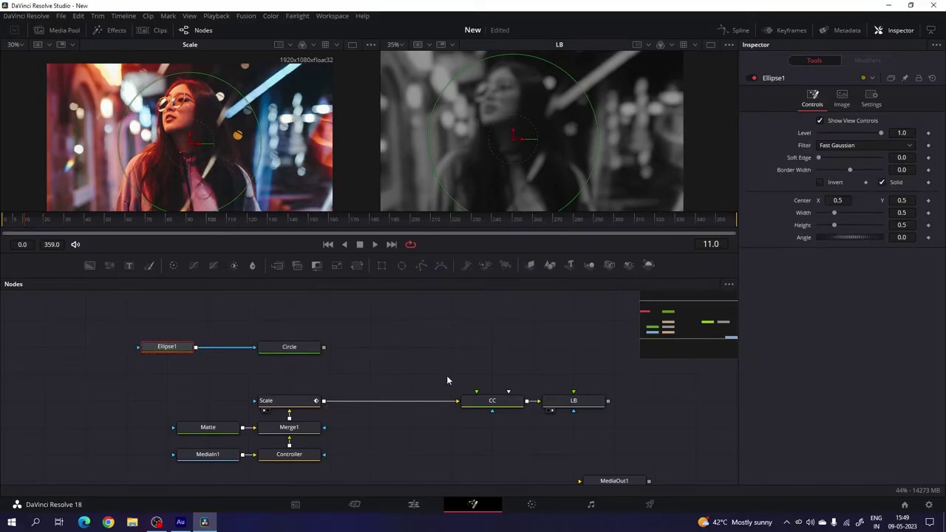
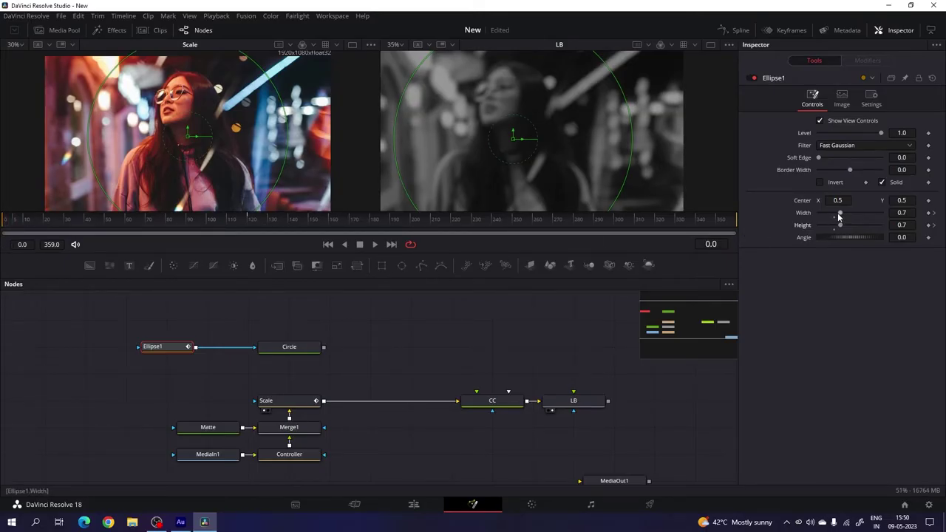
{"action": "left_click_drag", "start_coordinate": [838, 216], "coordinate": [789, 221]}
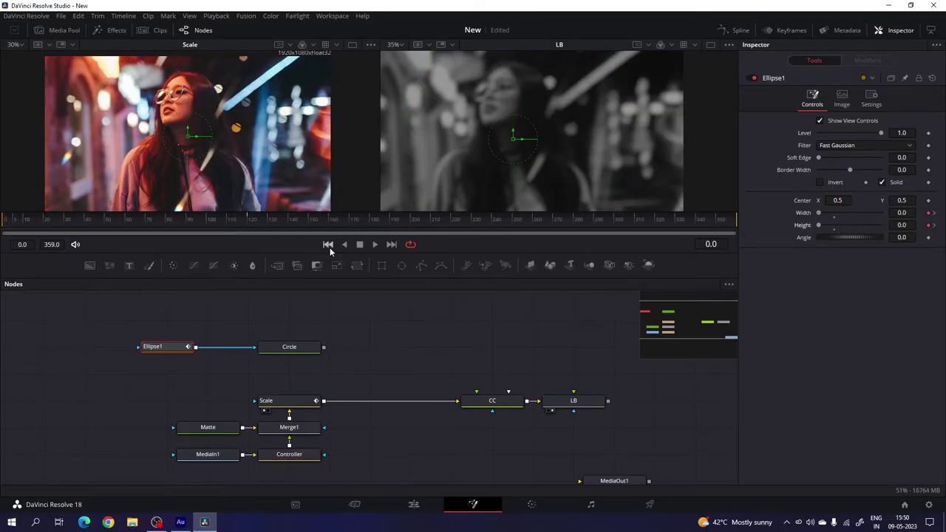
{"action": "left_click_drag", "start_coordinate": [16, 222], "coordinate": [207, 224]}
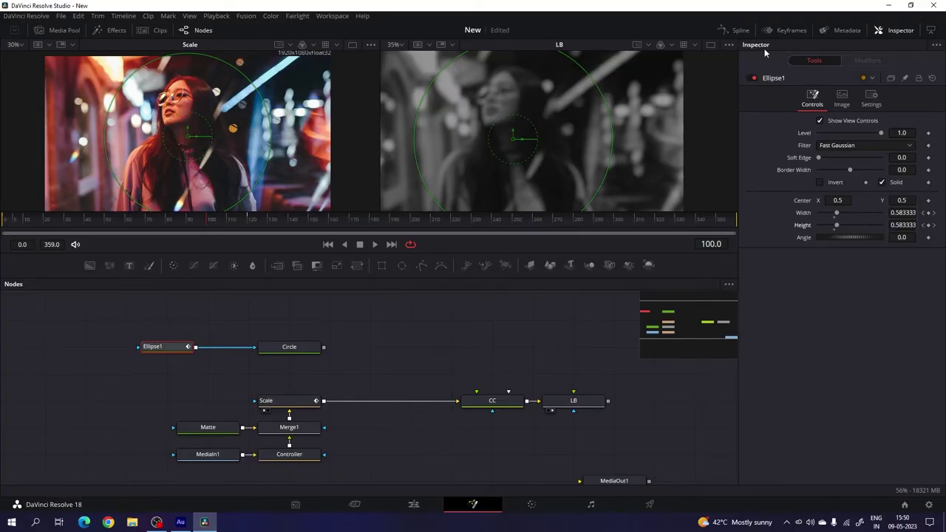
- Display the Ellipse1 Width and Height curves in the Spline editor and smooth all their keyframes
{"action": "left_click", "coordinate": [738, 30]}
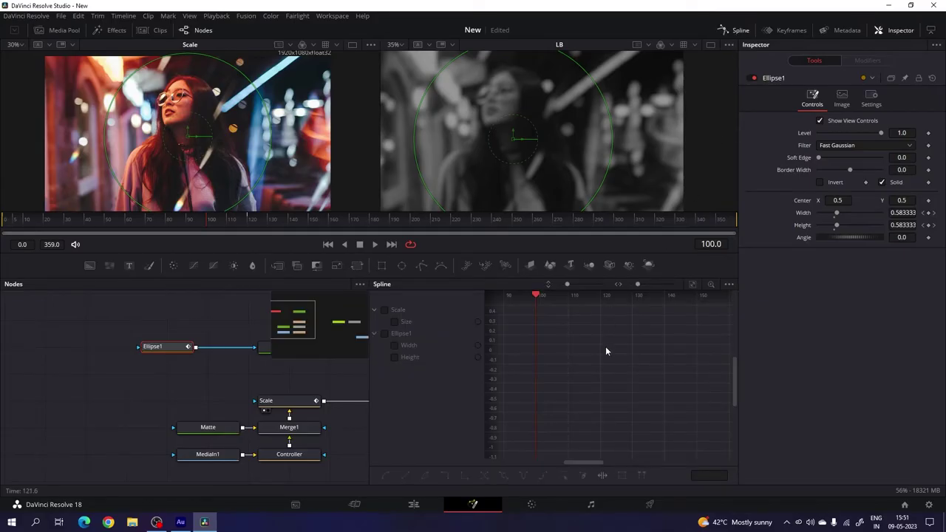
{"action": "key", "text": "ctrl+f"}
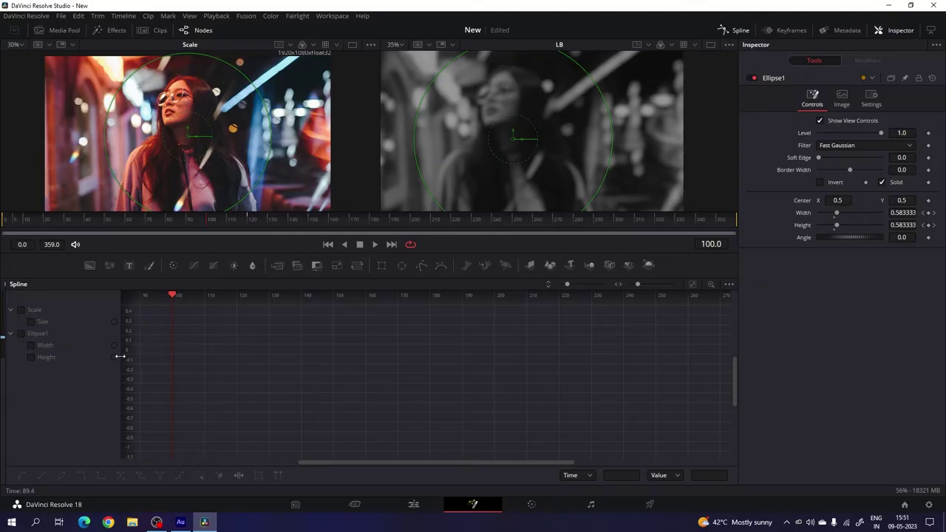
{"action": "left_click", "coordinate": [21, 334]}
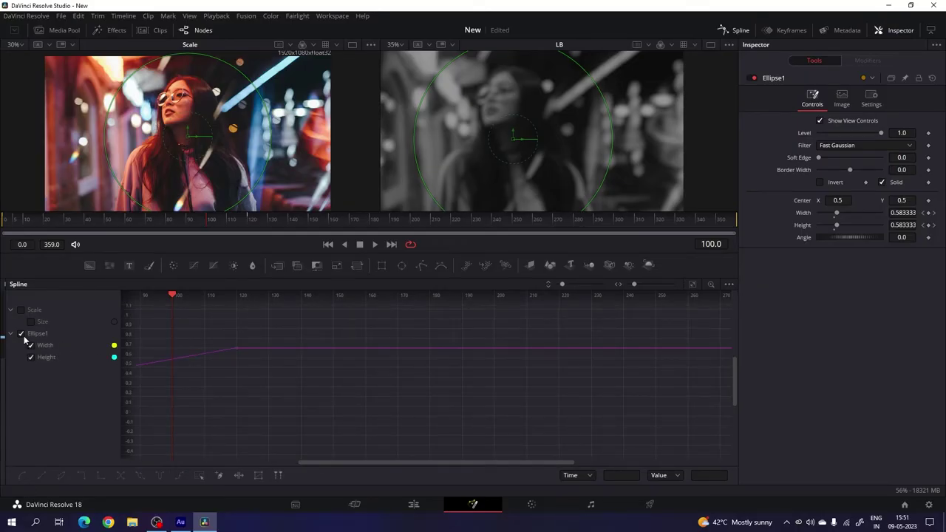
{"action": "left_click", "coordinate": [692, 285]}
{"action": "left_click_drag", "start_coordinate": [688, 308], "coordinate": [173, 458]}
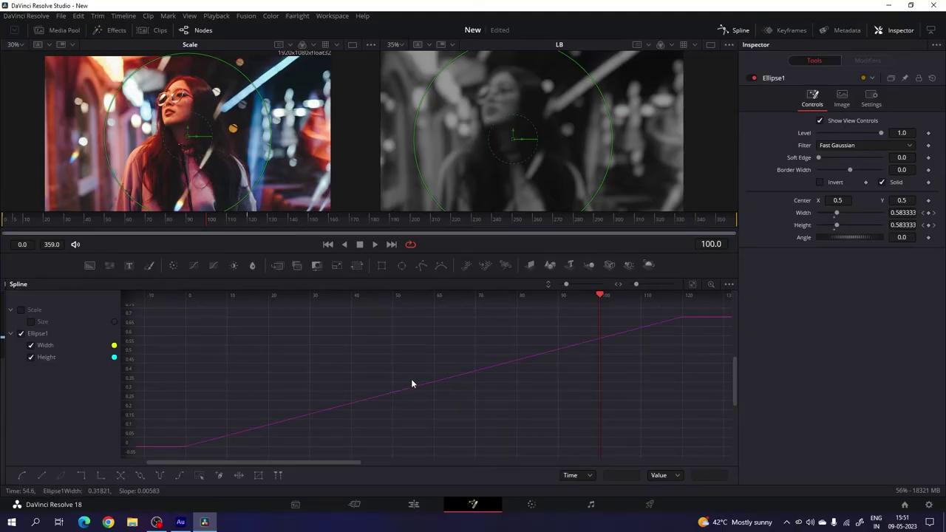
{"action": "key", "text": "s"}
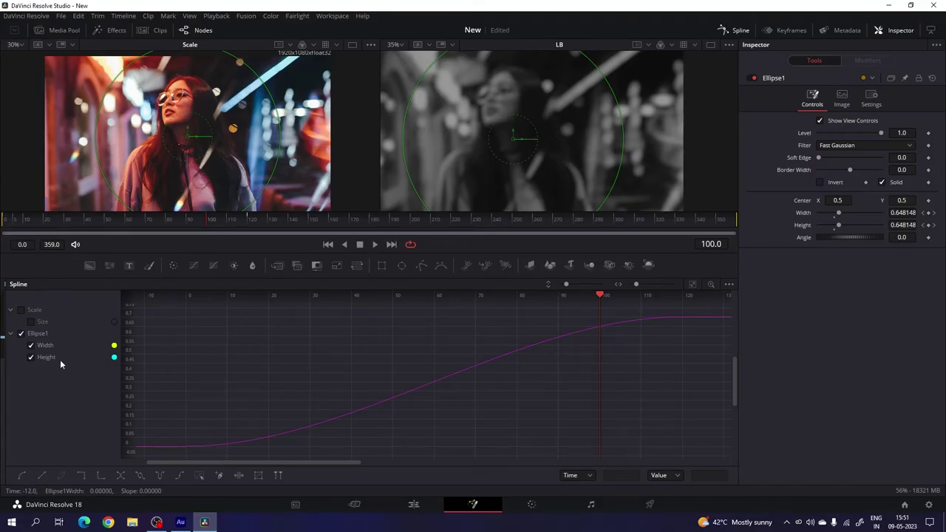
- Extend the end keyframe's handle back to frame 0 on both the Height and Width curves, then close the Spline editor
{"action": "left_click", "coordinate": [31, 346]}
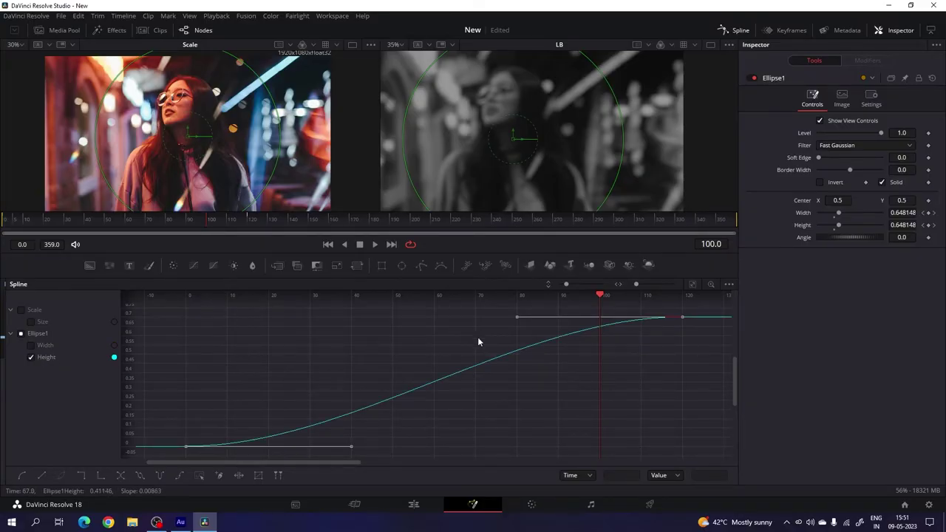
{"action": "left_click_drag", "start_coordinate": [599, 298], "coordinate": [186, 326]}
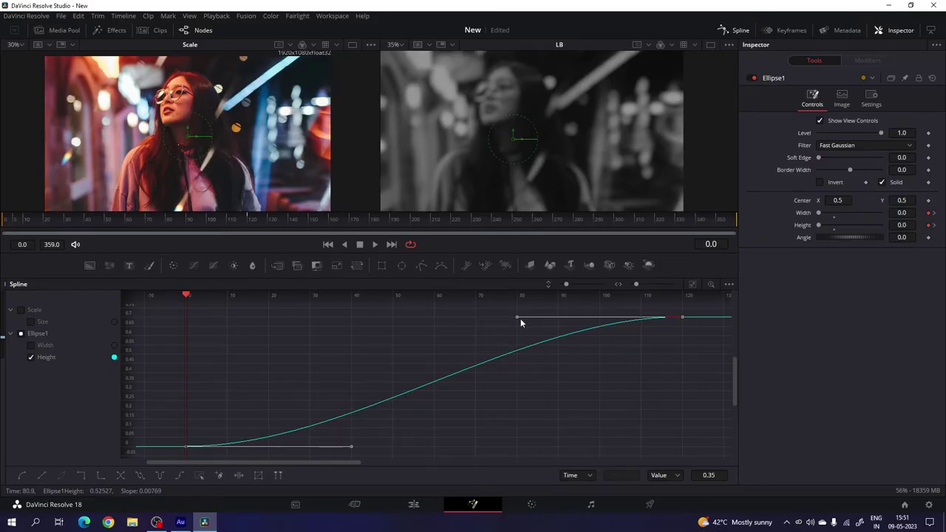
{"action": "left_click_drag", "start_coordinate": [517, 317], "coordinate": [184, 321]}
{"action": "left_click", "coordinate": [31, 358]}
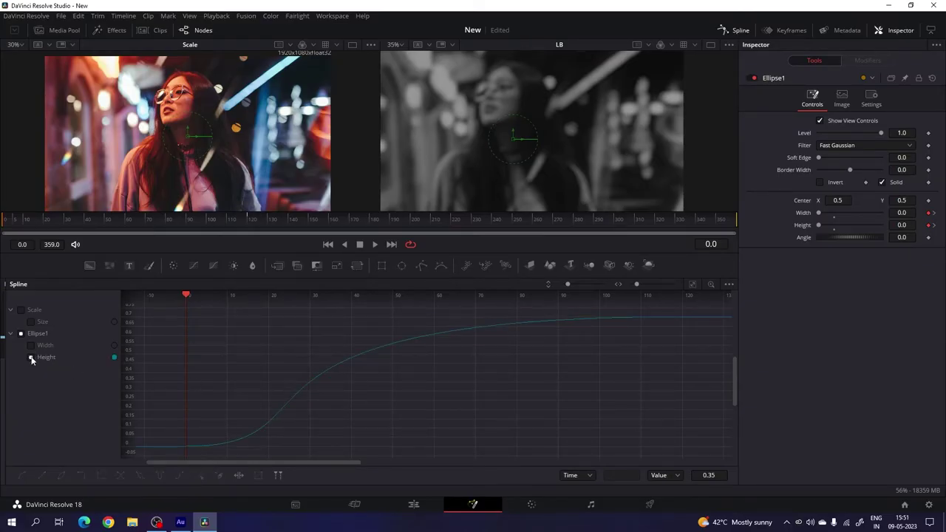
{"action": "left_click", "coordinate": [31, 345]}
{"action": "left_click_drag", "start_coordinate": [697, 314], "coordinate": [185, 317]}
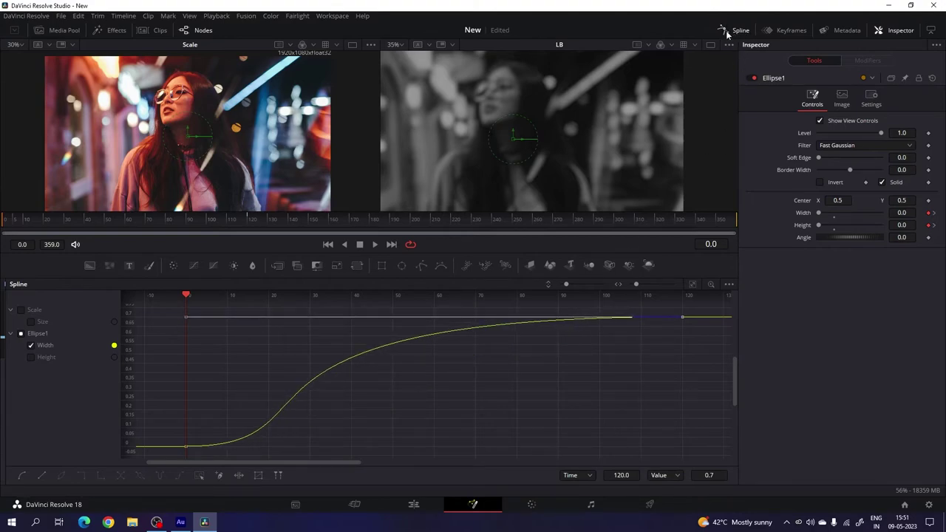
{"action": "left_click", "coordinate": [733, 31]}
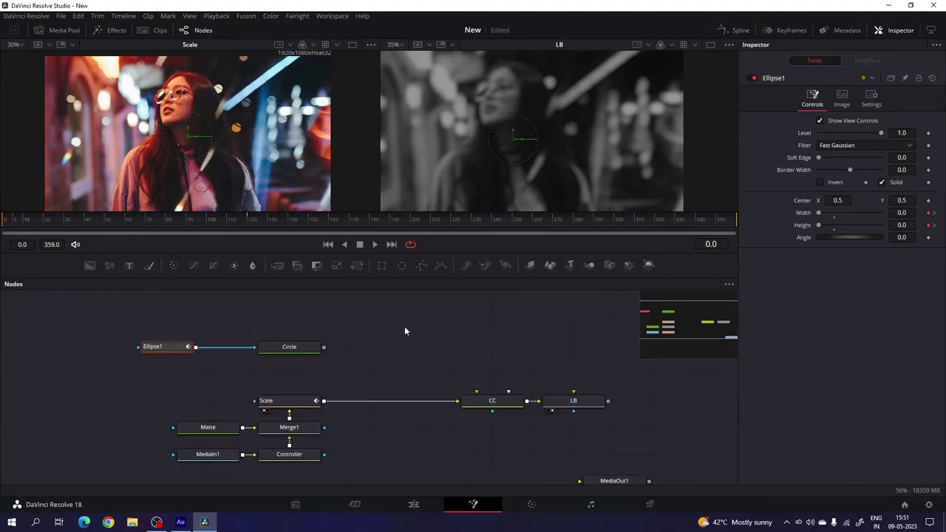
- Play the ellipse animation from the first frame to check its easing
{"action": "key", "text": "space"}
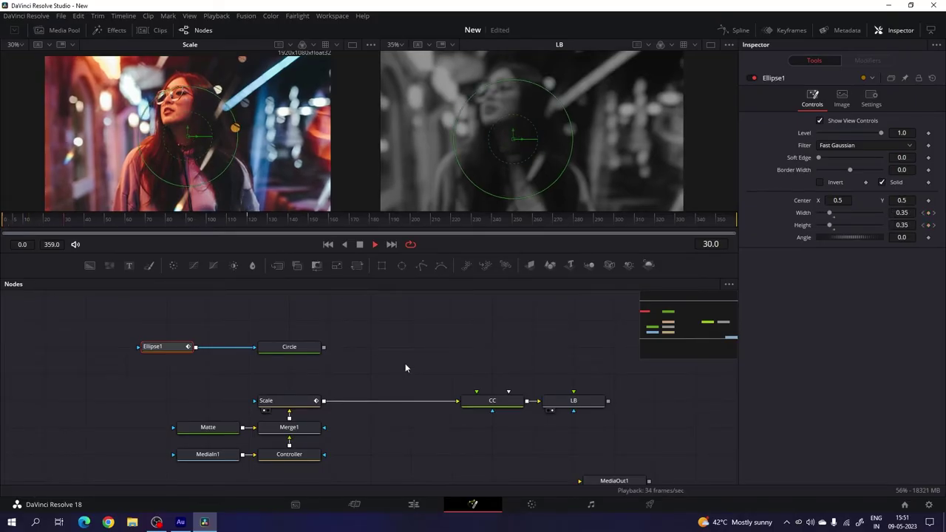
{"action": "left_click", "coordinate": [328, 245]}
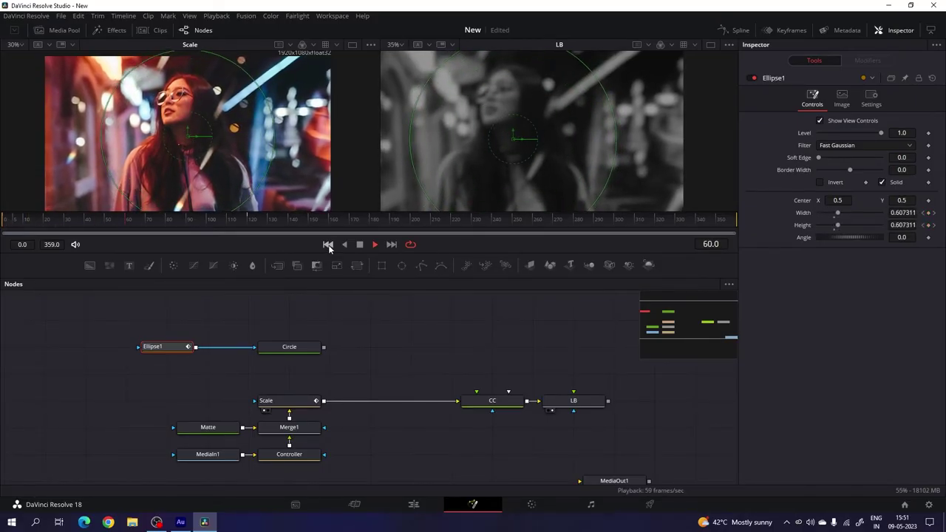
{"action": "left_click", "coordinate": [328, 244]}
{"action": "key", "text": "space"}
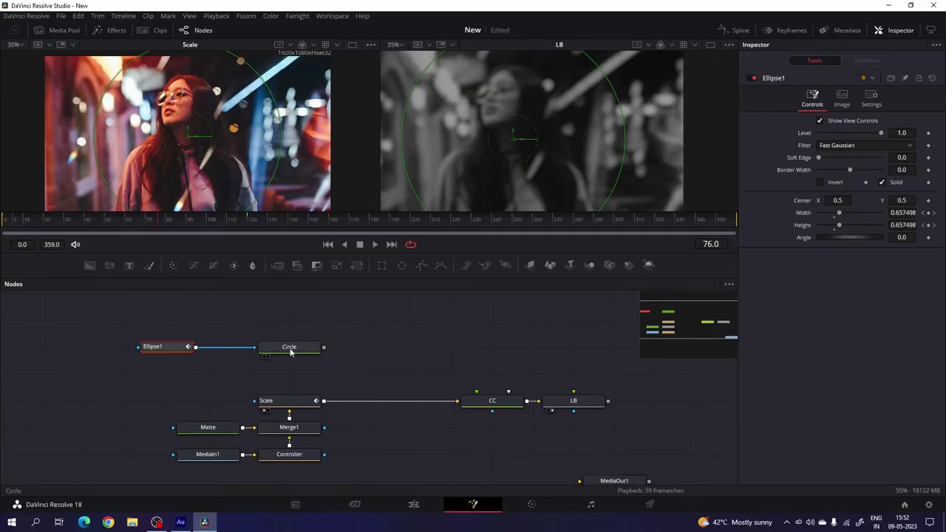
- Show Circle in the first viewer, moved closer to Ellipse1, and play it from the first frame
{"action": "key", "text": "1"}
{"action": "left_click_drag", "start_coordinate": [290, 345], "coordinate": [248, 346]}
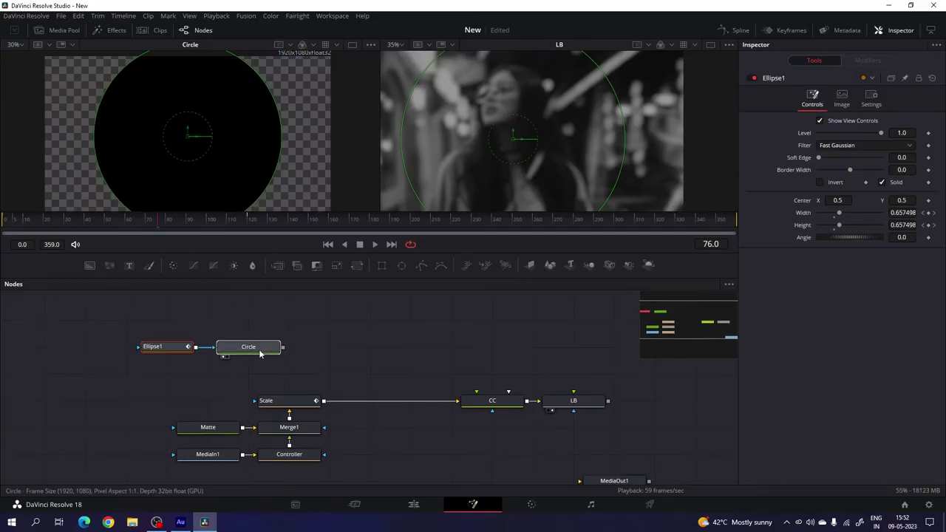
{"action": "left_click", "coordinate": [328, 244]}
{"action": "key", "text": "space"}
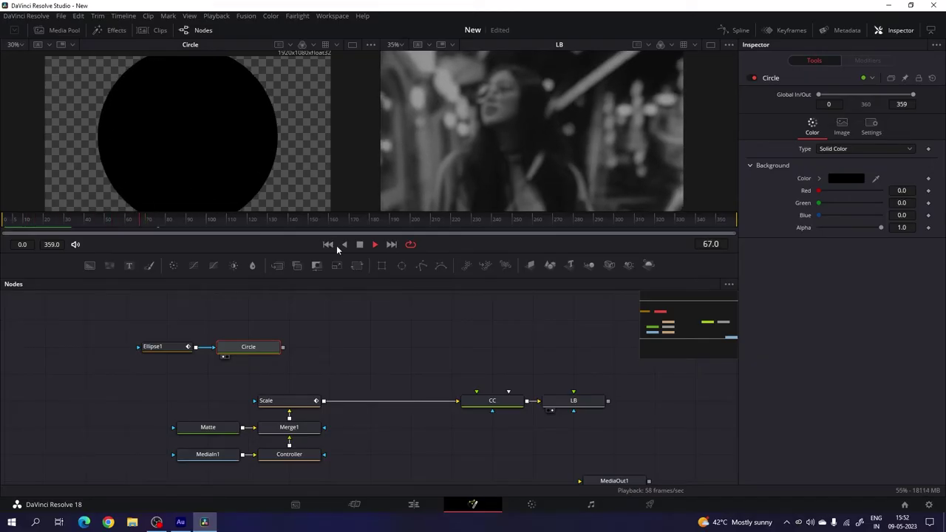
{"action": "key", "text": "space"}
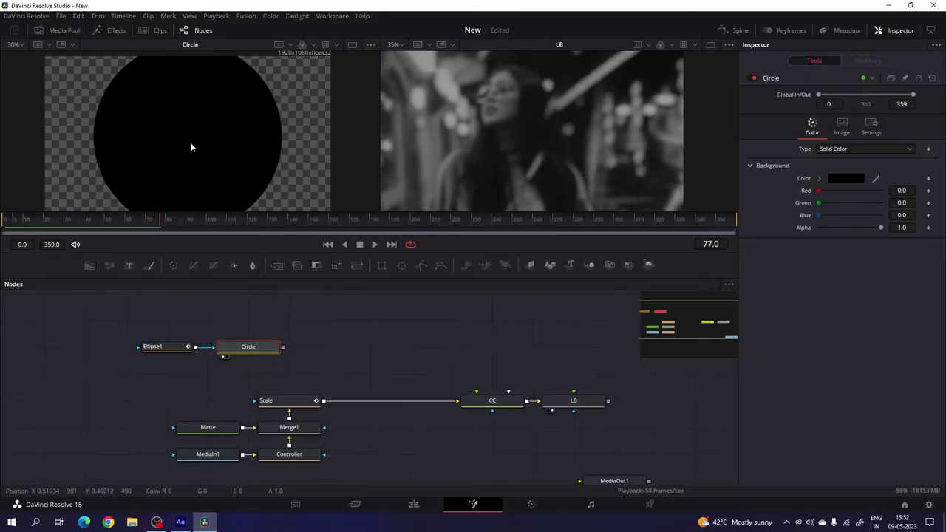
- Add a Merge node to the right of Circle, with Circle as its background and Scale as its foreground
{"action": "left_click", "coordinate": [263, 410]}
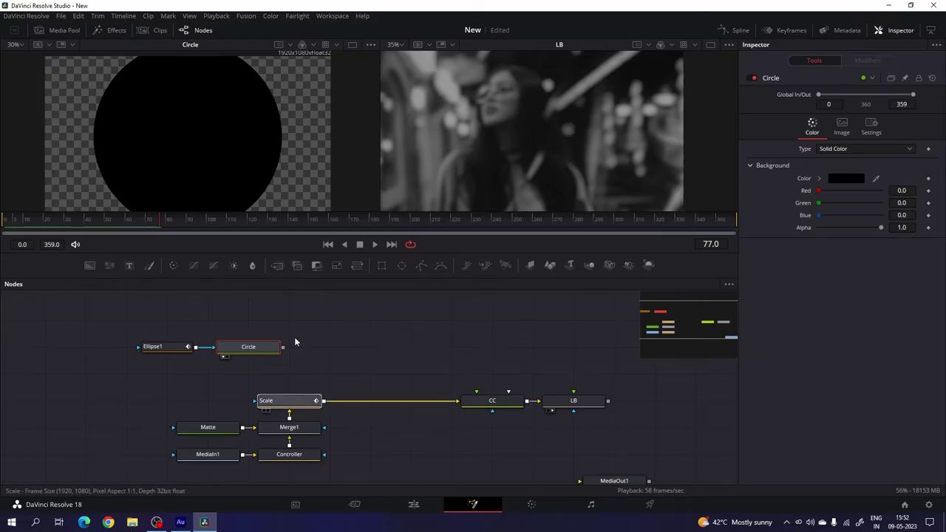
{"action": "left_click_drag", "start_coordinate": [261, 349], "coordinate": [222, 125]}
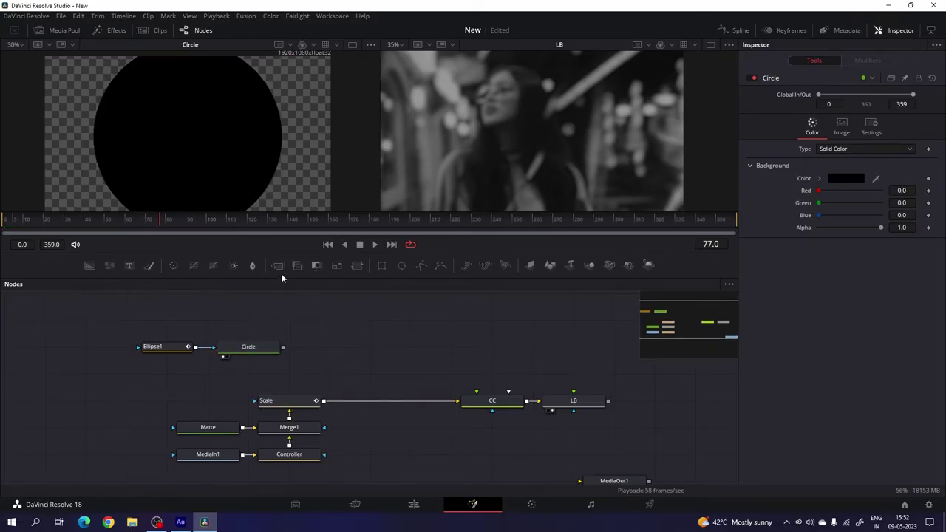
{"action": "left_click_drag", "start_coordinate": [277, 265], "coordinate": [362, 331]}
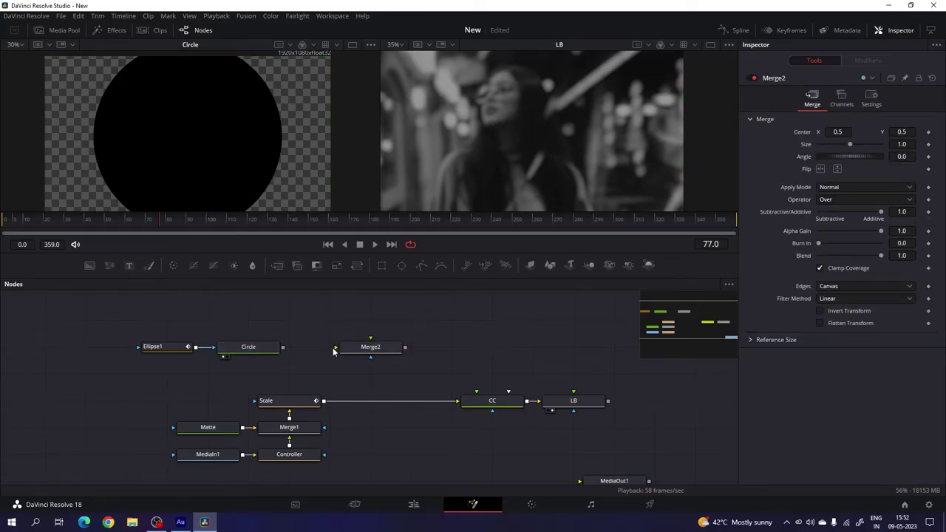
{"action": "left_click_drag", "start_coordinate": [336, 347], "coordinate": [281, 347]}
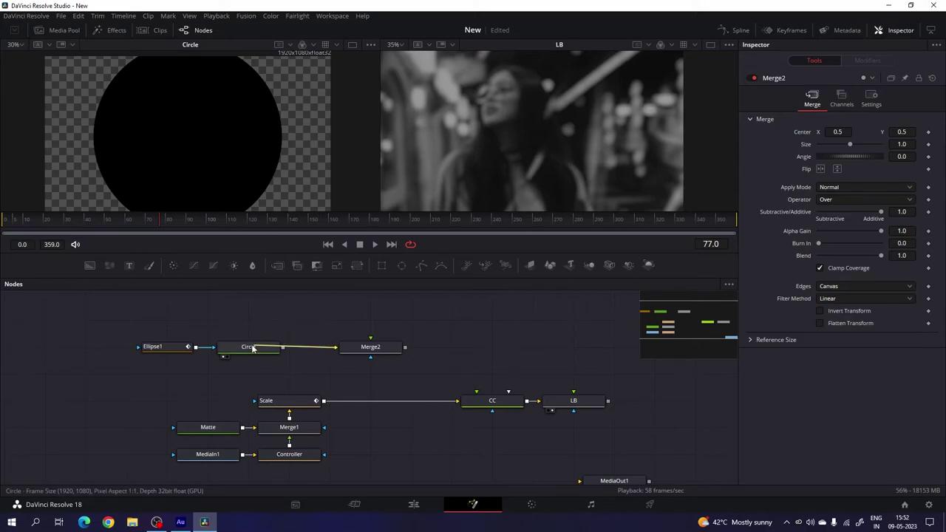
{"action": "left_click_drag", "start_coordinate": [370, 338], "coordinate": [331, 393]}
{"action": "left_click_drag", "start_coordinate": [273, 401], "coordinate": [294, 142]}
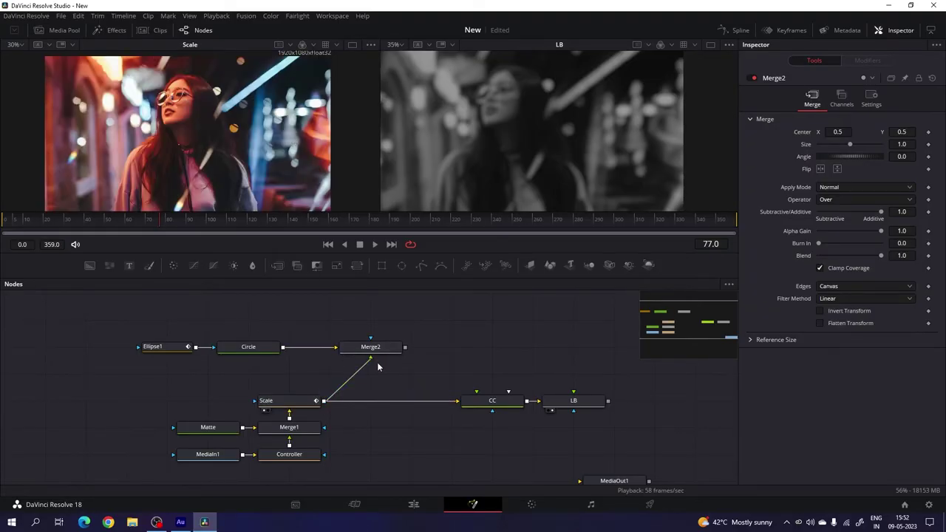
- Align Merge2 above Scale with Ellipse1 and Circle on its left, and show Merge2 in the first viewer
{"action": "left_click", "coordinate": [374, 352]}
{"action": "left_click_drag", "start_coordinate": [375, 356], "coordinate": [329, 357]}
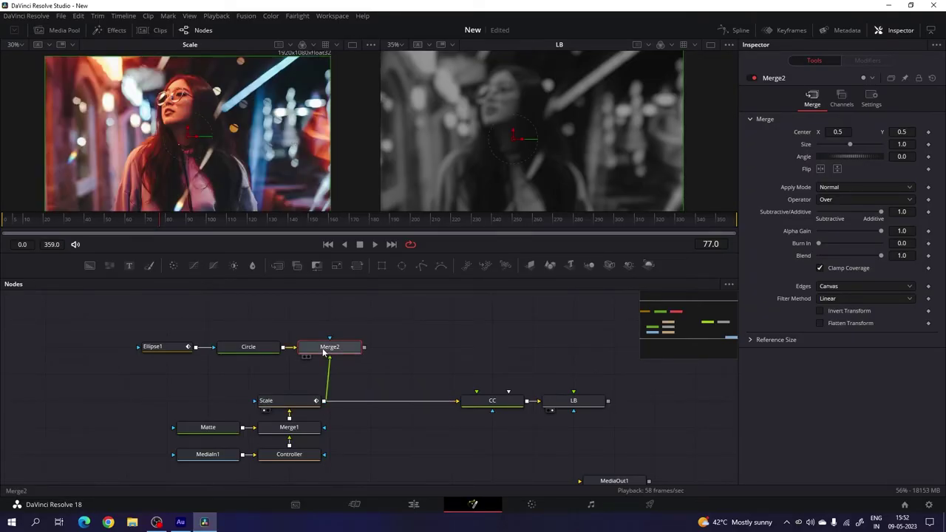
{"action": "left_click_drag", "start_coordinate": [169, 312], "coordinate": [299, 354]}
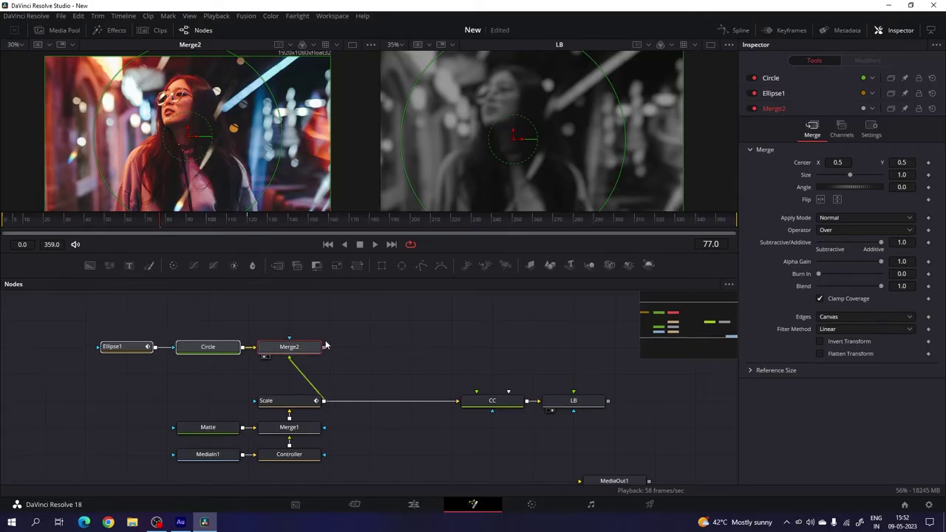
- Set the Operator of Merge2 to In
{"action": "left_click", "coordinate": [295, 351]}
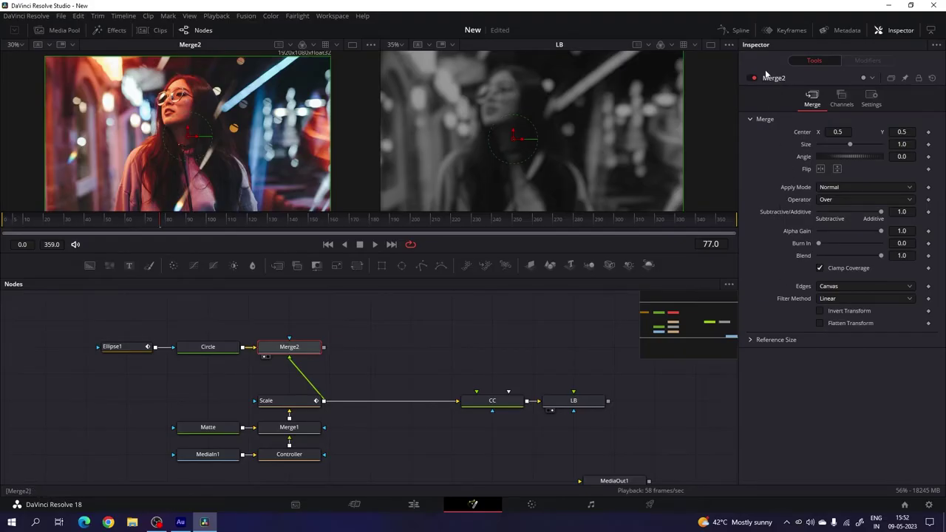
{"action": "left_click", "coordinate": [833, 199]}
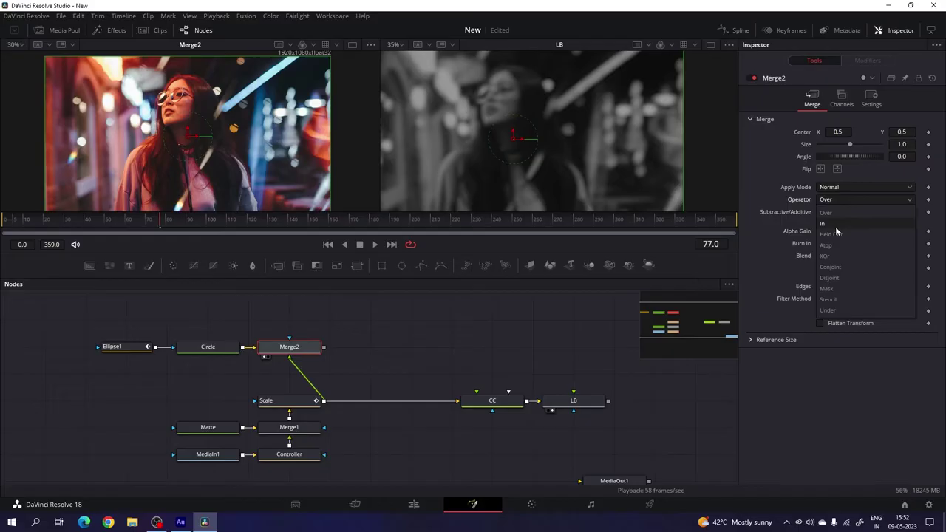
{"action": "left_click", "coordinate": [835, 226]}
- Play the composition from the first frame to check the photo's circular reveal
{"action": "left_click", "coordinate": [327, 244]}
{"action": "left_click", "coordinate": [374, 244]}
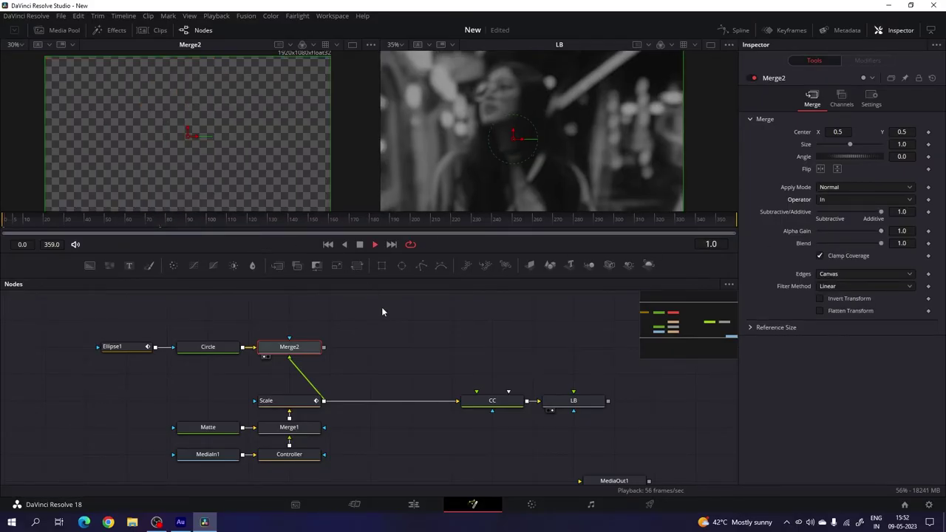
{"action": "left_click", "coordinate": [328, 245]}
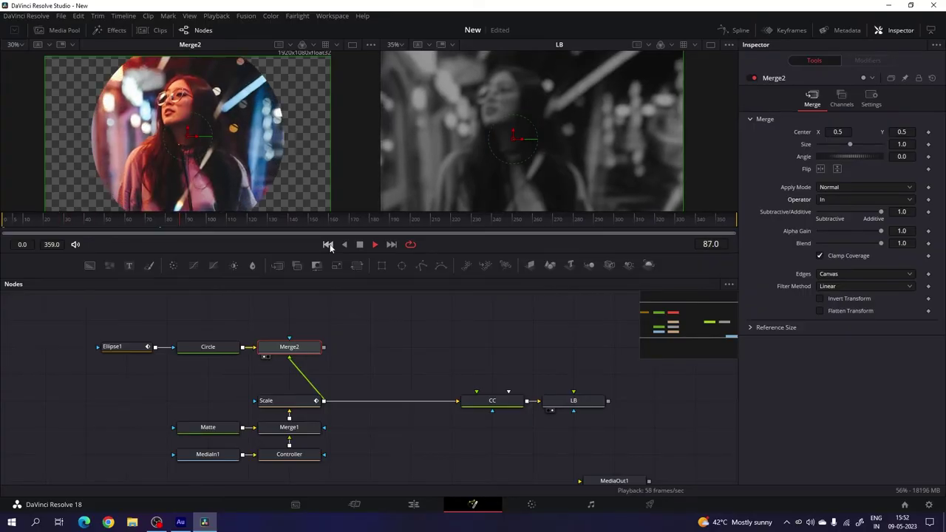
{"action": "left_click", "coordinate": [328, 245]}
{"action": "left_click", "coordinate": [359, 244]}
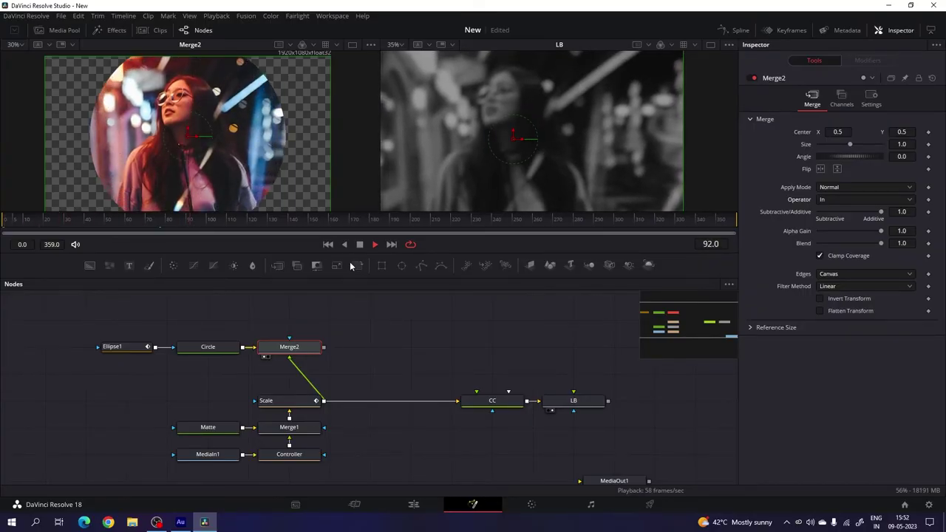
{"action": "left_click_drag", "start_coordinate": [383, 321], "coordinate": [378, 342]}
{"action": "left_click", "coordinate": [362, 334]}
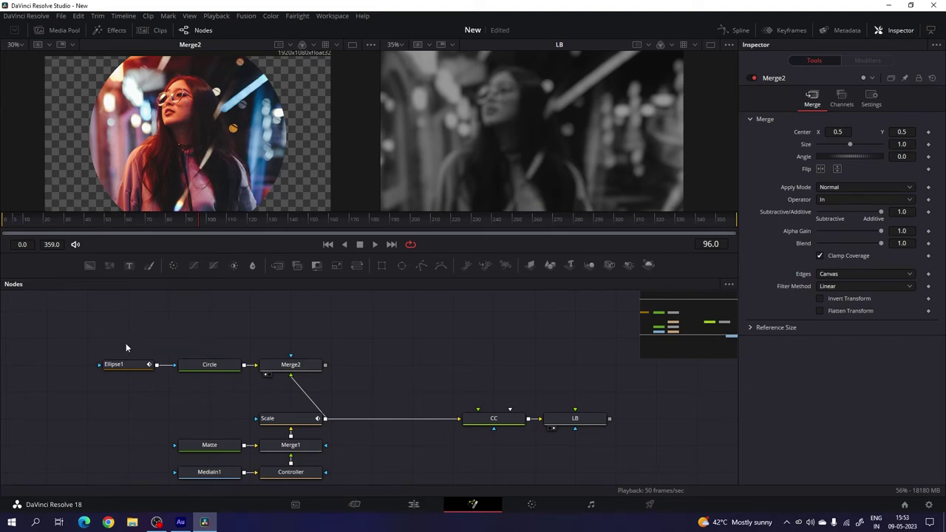
- Rename the Ellipse1 mask node as Ellipse
{"action": "left_click_drag", "start_coordinate": [121, 333], "coordinate": [207, 397]}
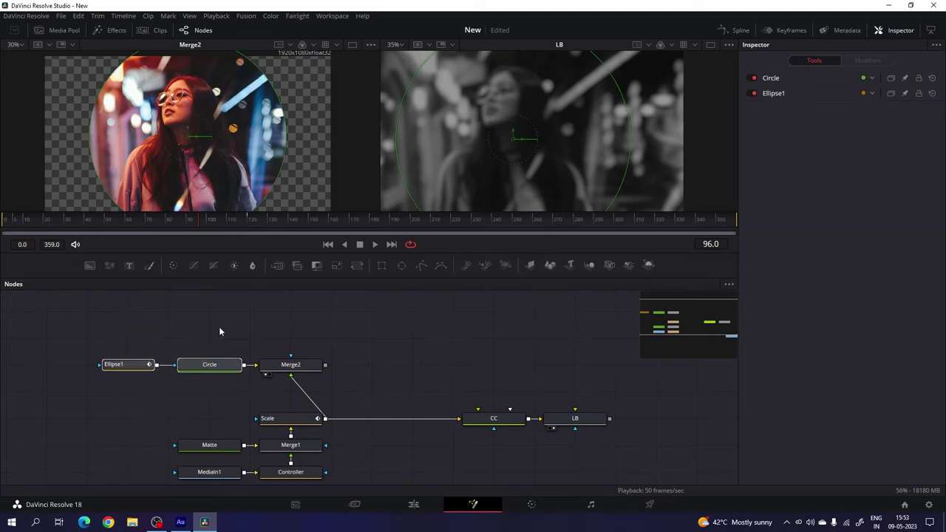
{"action": "left_click", "coordinate": [127, 367]}
{"action": "right_click", "coordinate": [125, 367]}
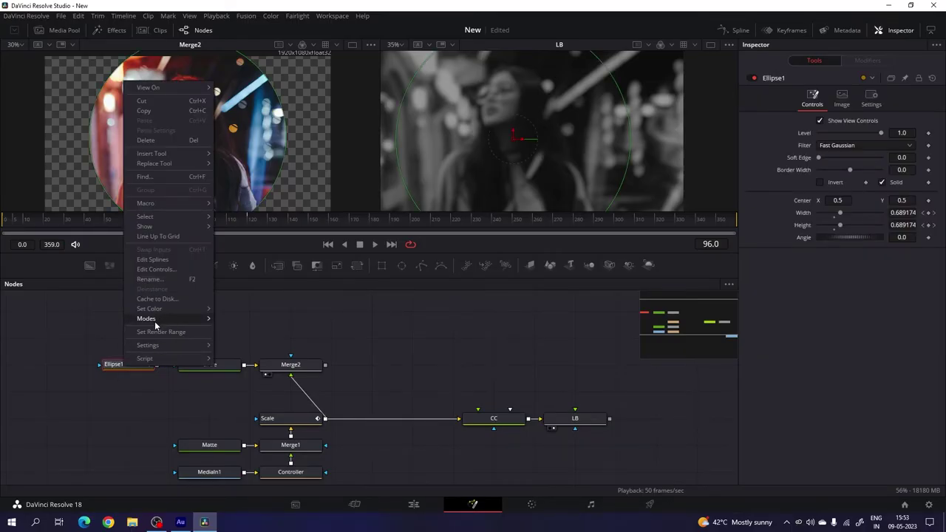
{"action": "left_click", "coordinate": [150, 280]}
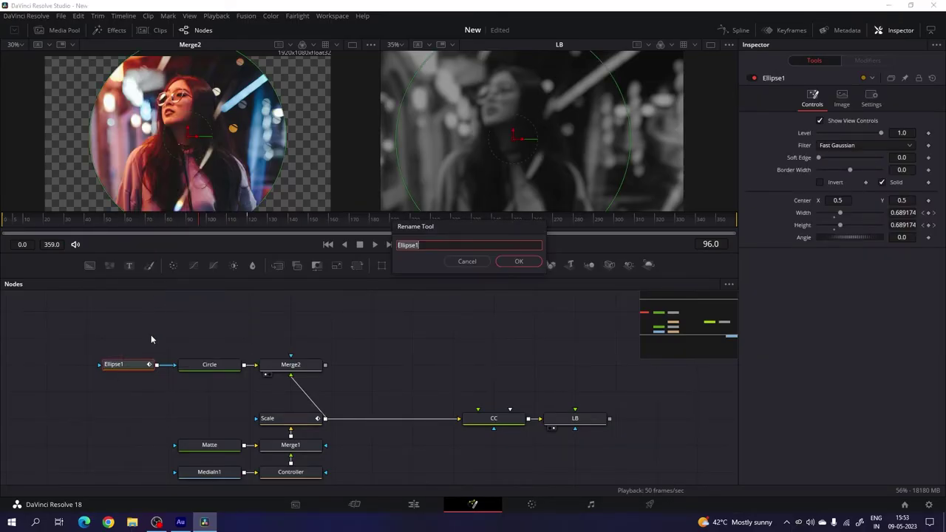
{"action": "left_click", "coordinate": [438, 248]}
{"action": "key", "text": "BackSpace"}
{"action": "key", "text": "Return"}
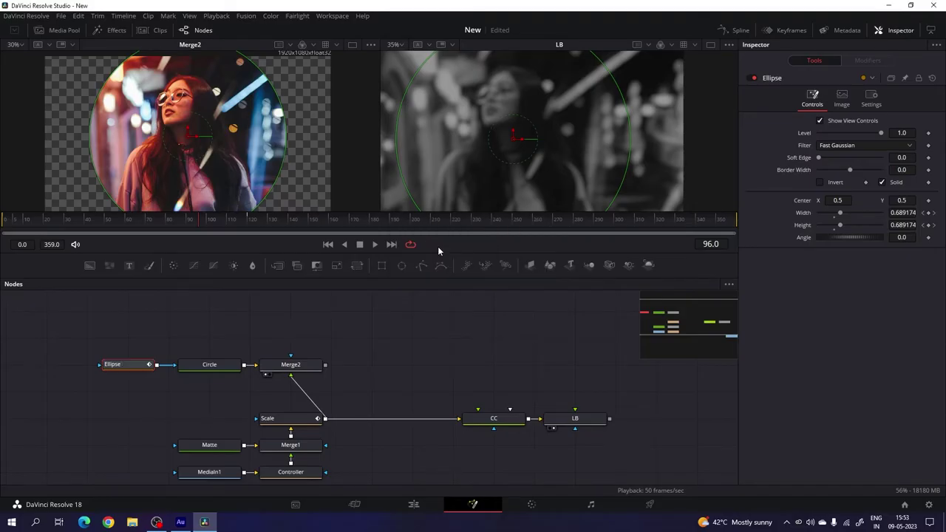
- Duplicate the Ellipse and Circle nodes together and place the copies directly above the originals
{"action": "left_click_drag", "start_coordinate": [114, 322], "coordinate": [200, 388]}
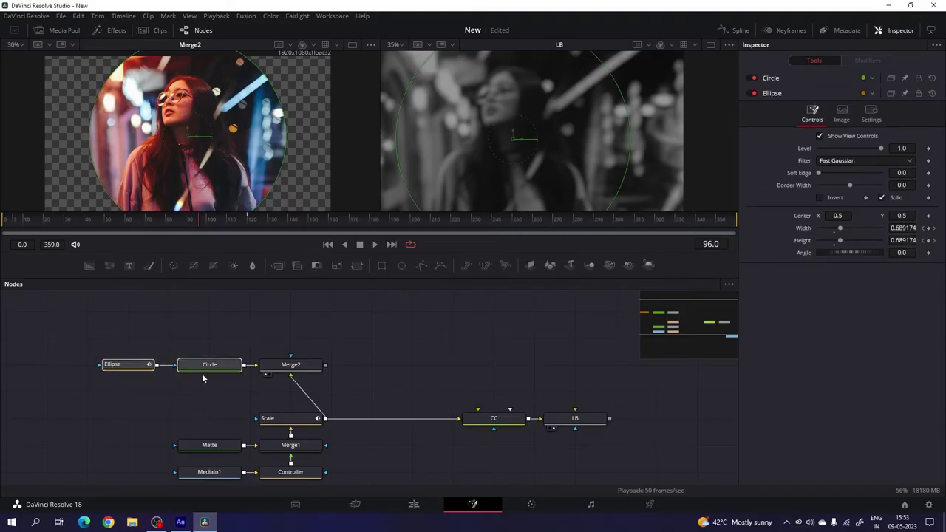
{"action": "key", "text": "ctrl+c"}
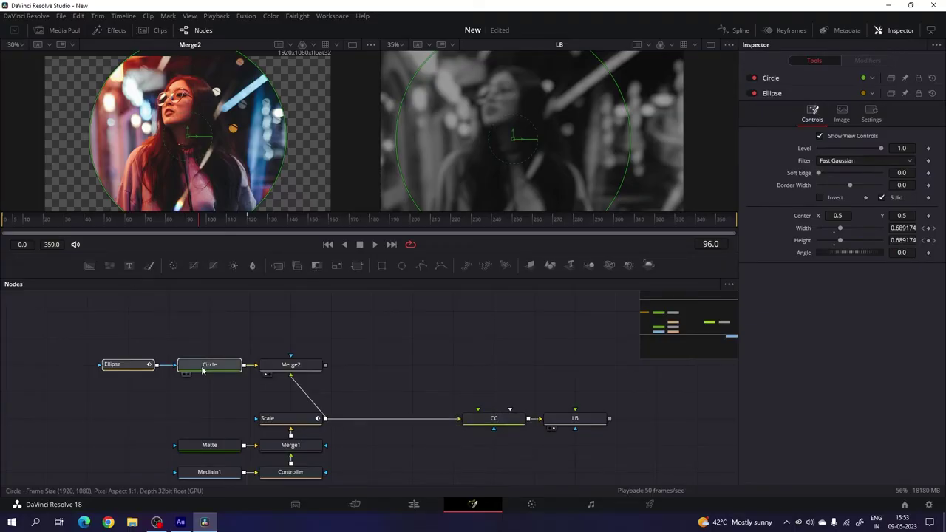
{"action": "right_click", "coordinate": [203, 370]}
{"action": "left_click", "coordinate": [221, 110]}
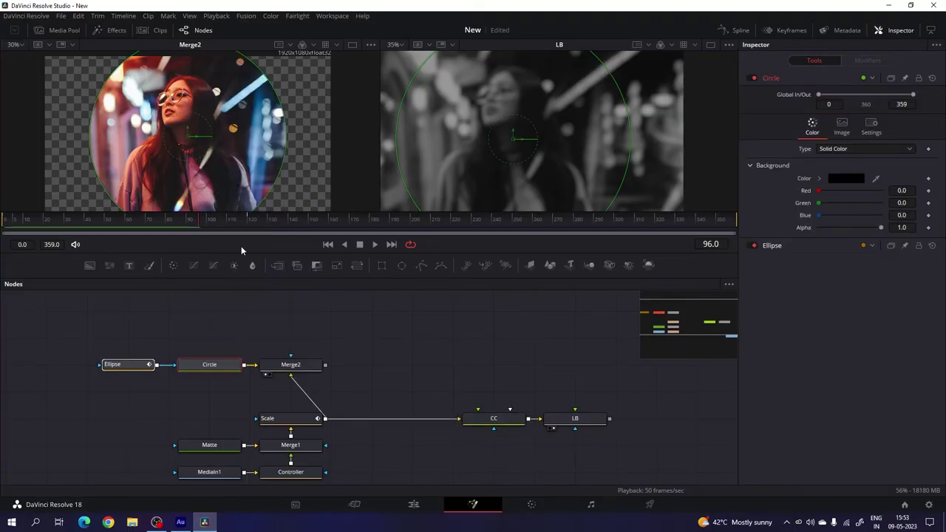
{"action": "left_click", "coordinate": [206, 307]}
{"action": "right_click", "coordinate": [206, 307]}
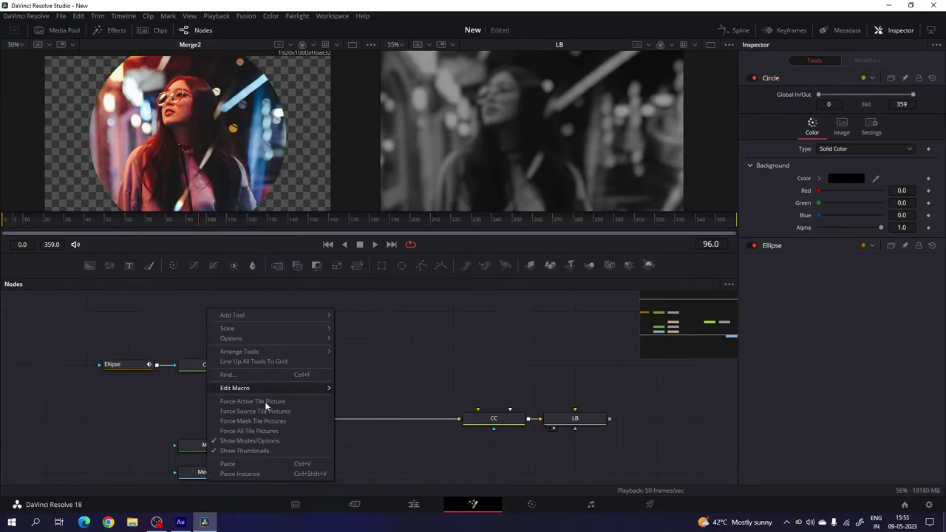
{"action": "left_click", "coordinate": [235, 464]}
{"action": "left_click_drag", "start_coordinate": [205, 318], "coordinate": [208, 333]}
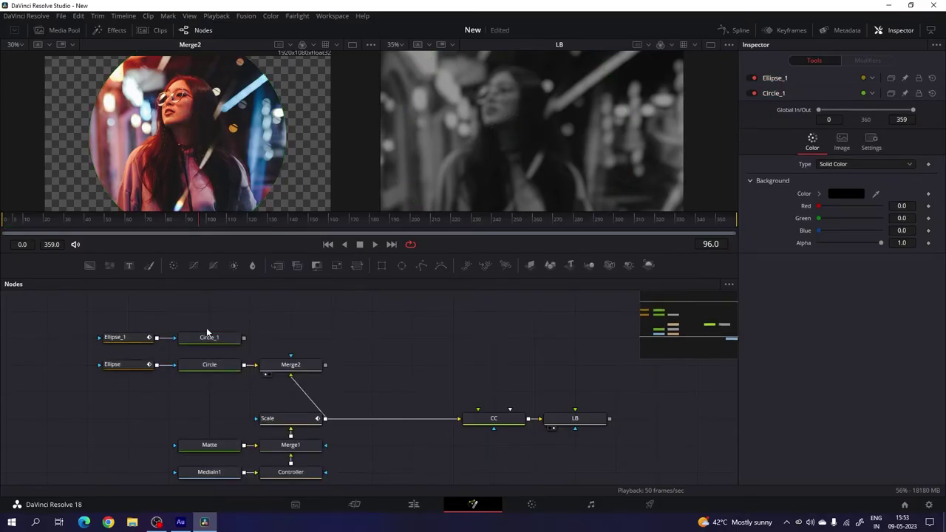
- Rename the copied Circle_1 background node as Stroke
{"action": "left_click", "coordinate": [218, 339]}
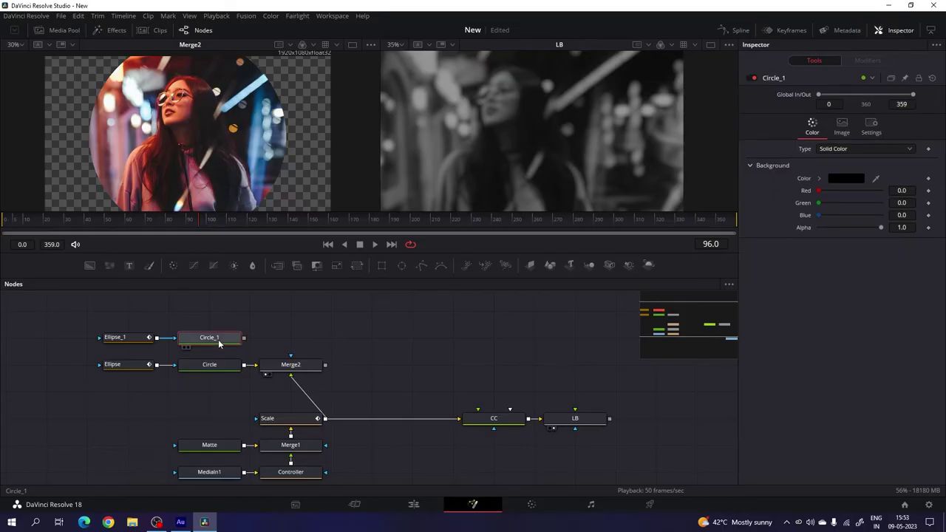
{"action": "key", "text": "F2"}
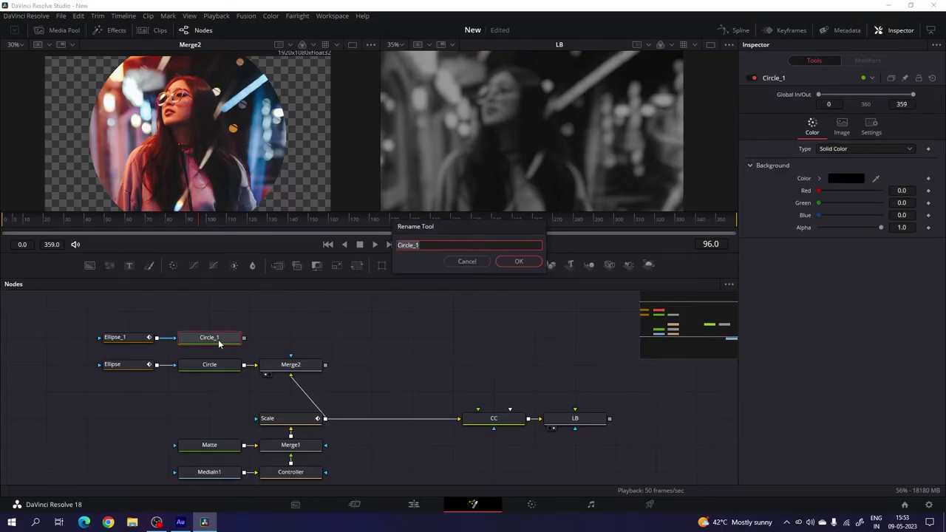
{"action": "key", "text": "BackSpace"}
{"action": "left_click", "coordinate": [519, 262]}
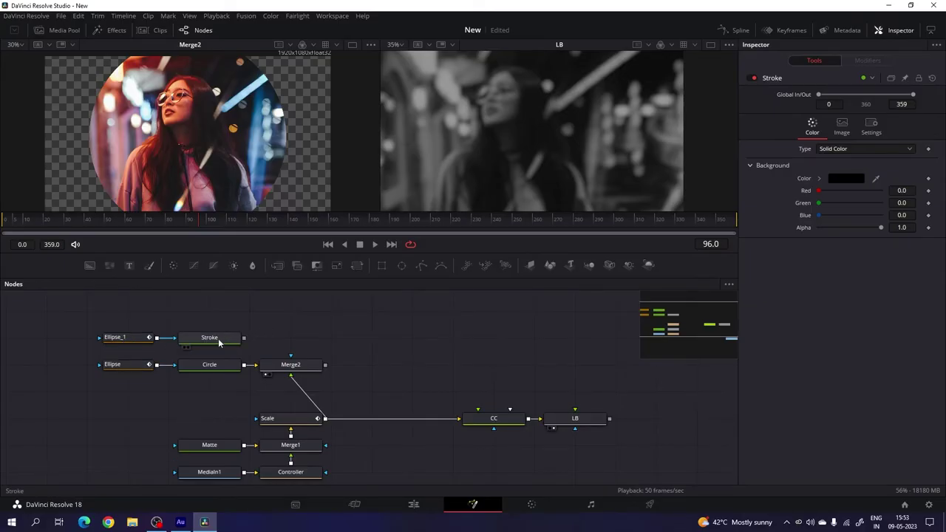
- Show Stroke in the first viewer and set its solid color to white (#ffffff)
{"action": "left_click_drag", "start_coordinate": [220, 342], "coordinate": [216, 156]}
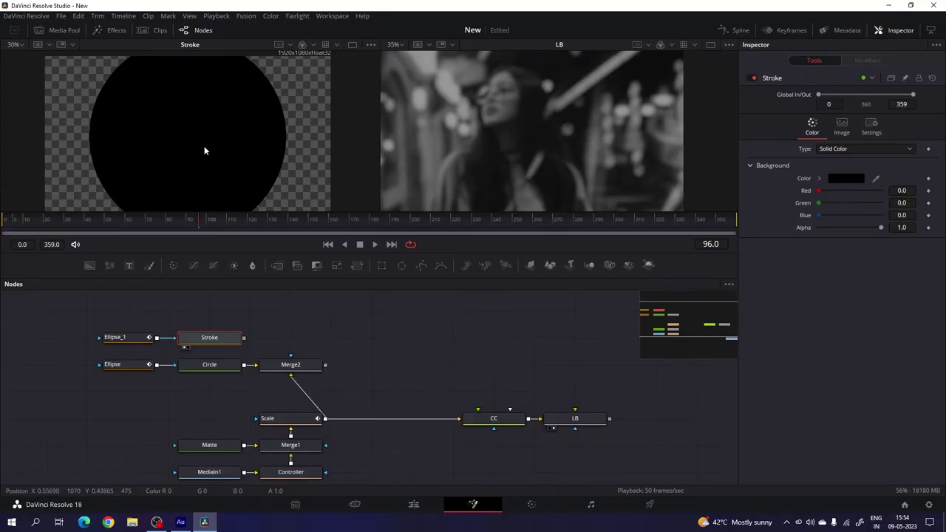
{"action": "left_click", "coordinate": [854, 179]}
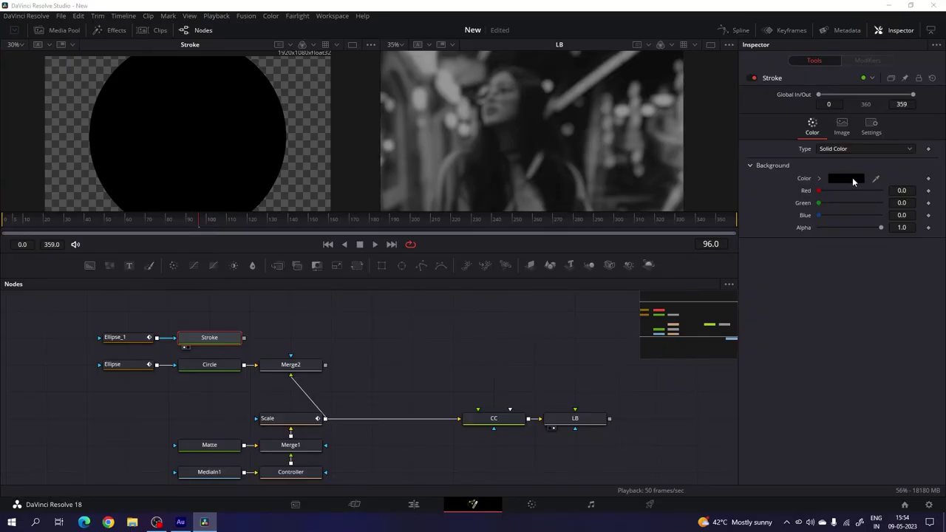
{"action": "left_click", "coordinate": [453, 246]}
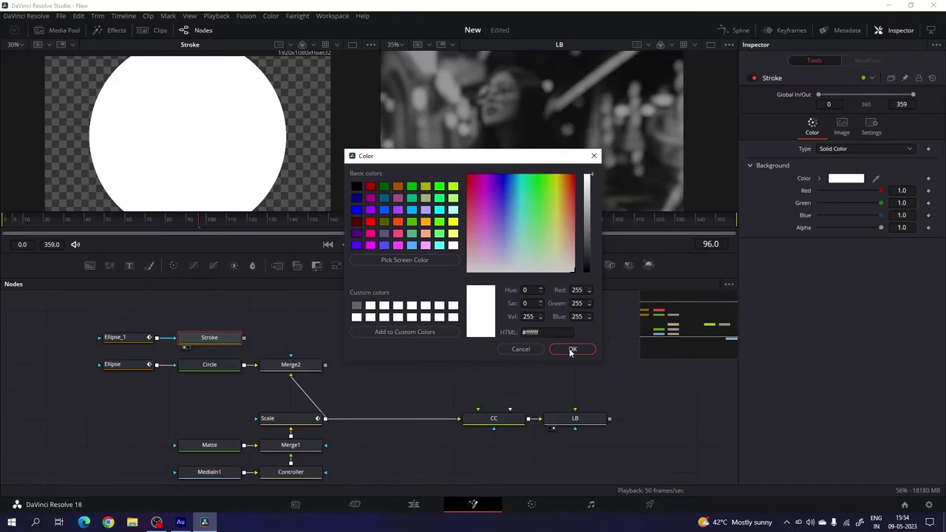
{"action": "left_click", "coordinate": [571, 349]}
- Turn off Solid on Ellipse_1 and set its Border Width to 0.004 to form a thin ring
{"action": "left_click", "coordinate": [128, 339]}
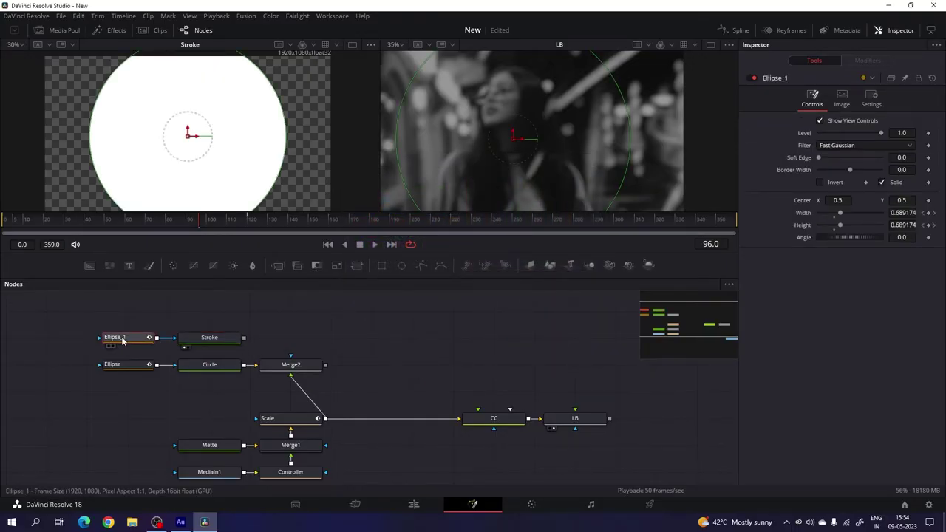
{"action": "left_click", "coordinate": [881, 183]}
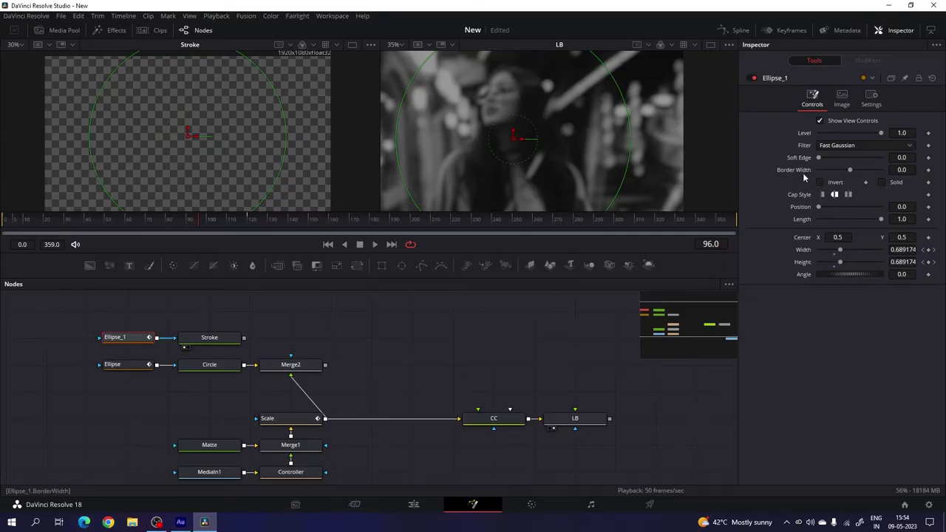
{"action": "left_click", "coordinate": [910, 170]}
{"action": "type", "text": "0.004"}
{"action": "key", "text": "Return"}
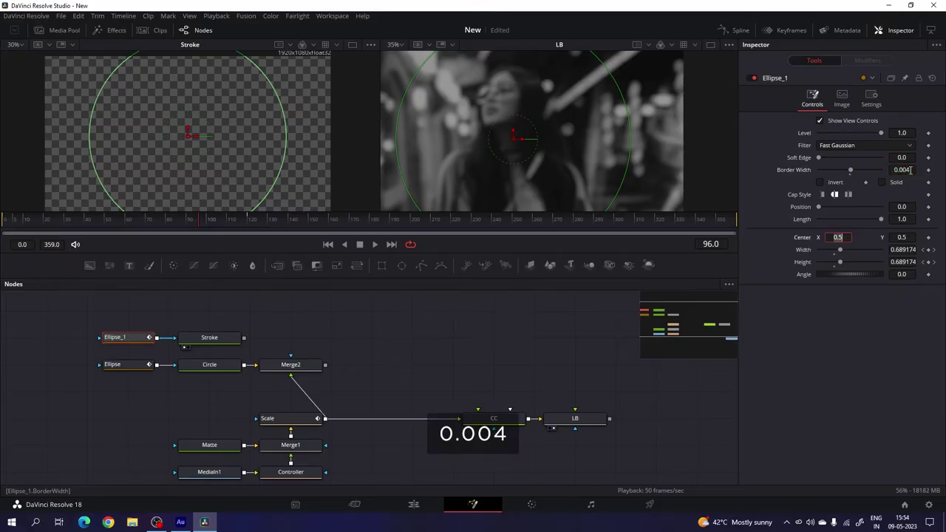
{"action": "left_click", "coordinate": [308, 324]}
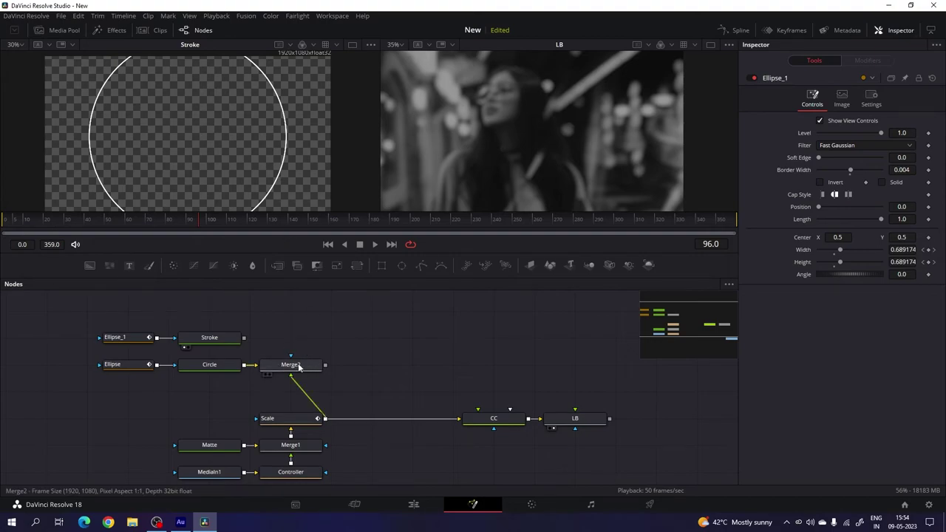
- Merge Stroke over Merge2, place the new Merge node above Merge2, and show it in the first viewer
{"action": "key", "text": "1"}
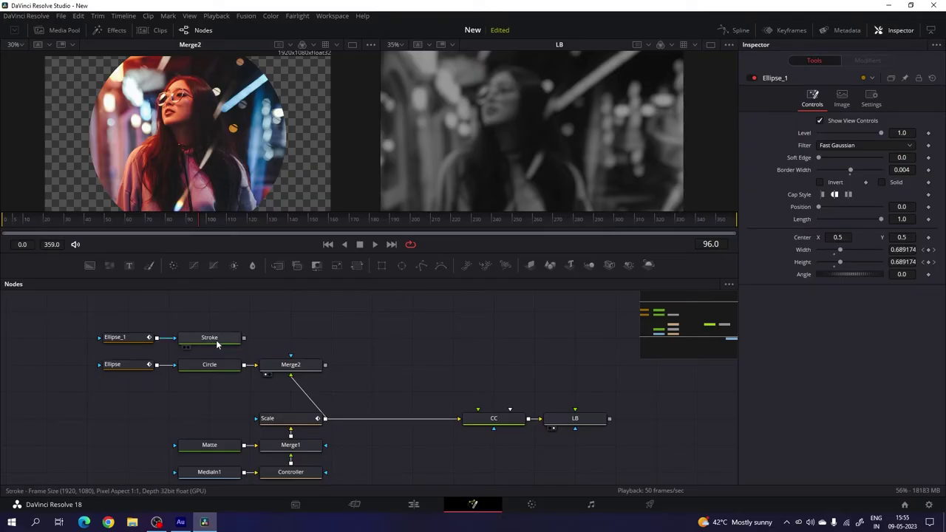
{"action": "mouse_move", "coordinate": [244, 338]}
{"action": "left_mouse_down"}
{"action": "mouse_move", "coordinate": [279, 308]}
{"action": "mouse_move", "coordinate": [325, 365]}
{"action": "left_mouse_up"}
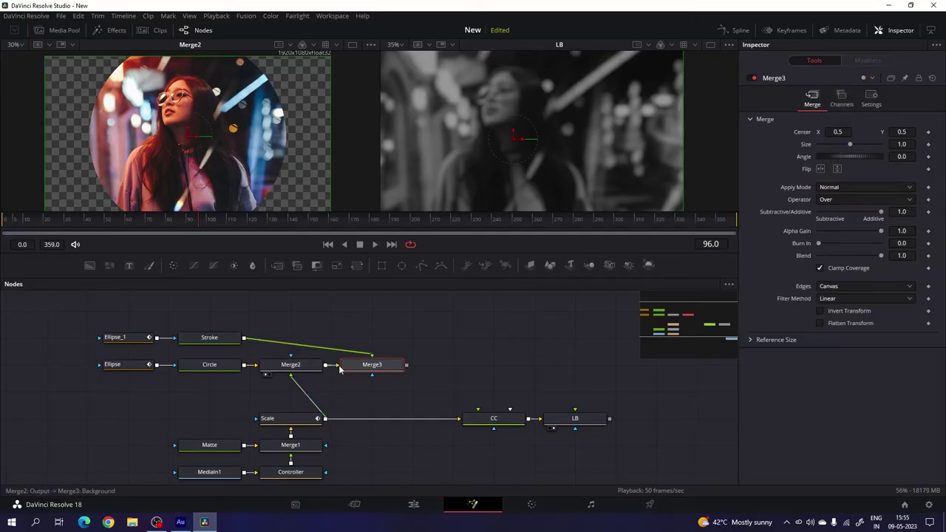
{"action": "mouse_move", "coordinate": [392, 370]}
{"action": "left_mouse_down"}
{"action": "mouse_move", "coordinate": [347, 344]}
{"action": "mouse_move", "coordinate": [308, 341]}
{"action": "left_mouse_up"}
{"action": "key", "text": "1"}
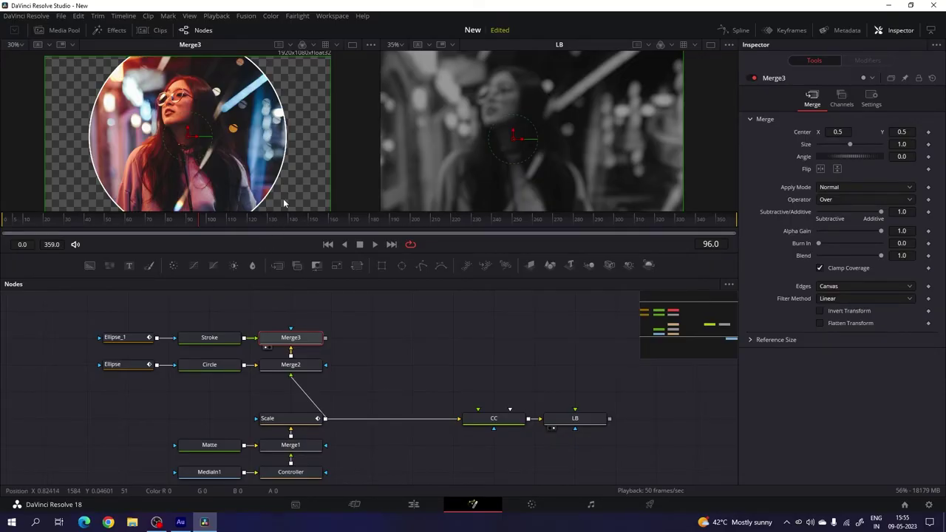
- At frame 120, set both the Width and Height keyframes of Ellipse_1 to 0.65
{"action": "left_click", "coordinate": [127, 340]}
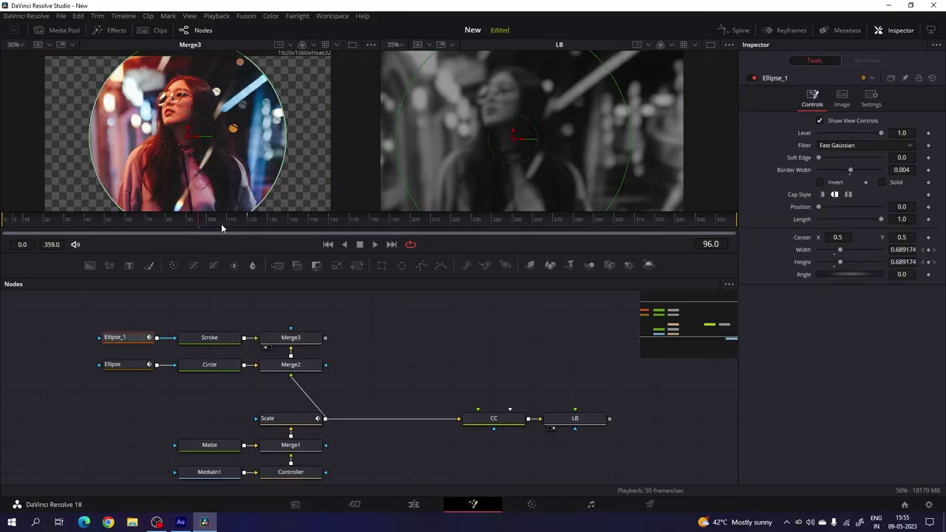
{"action": "left_click_drag", "start_coordinate": [222, 226], "coordinate": [241, 232]}
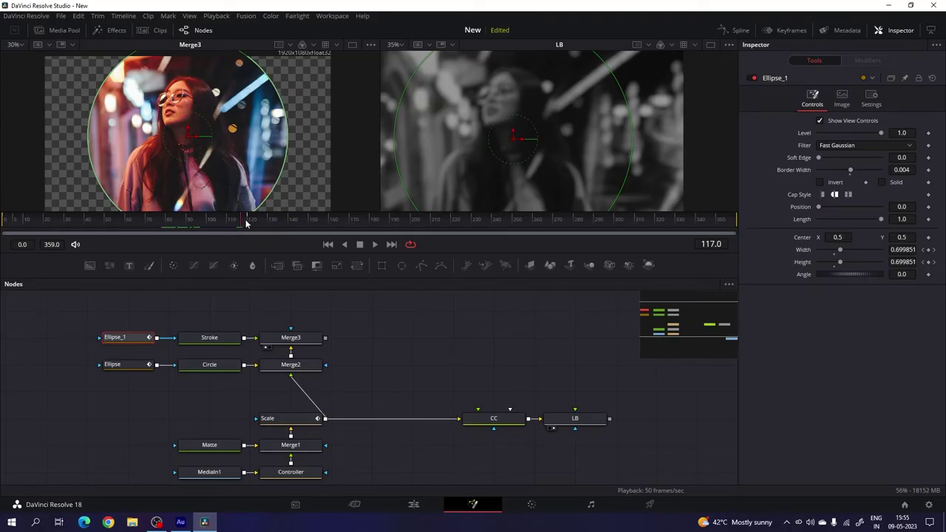
{"action": "left_click", "coordinate": [251, 225]}
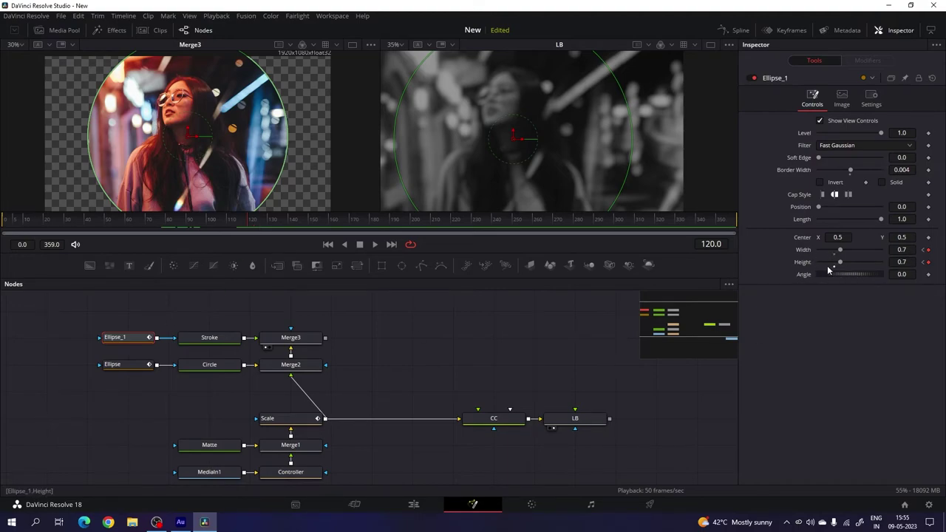
{"action": "left_click", "coordinate": [910, 250]}
{"action": "type", "text": "0.65"}
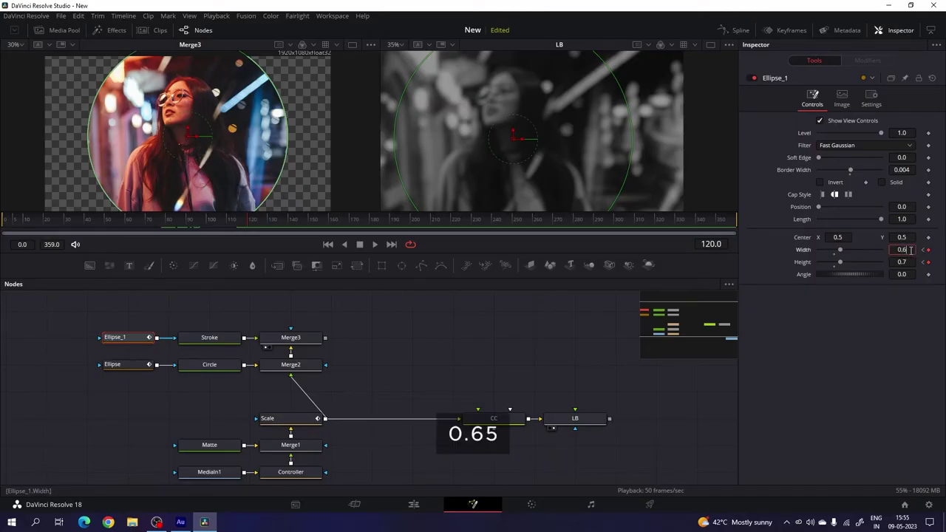
{"action": "key", "text": "Tab"}
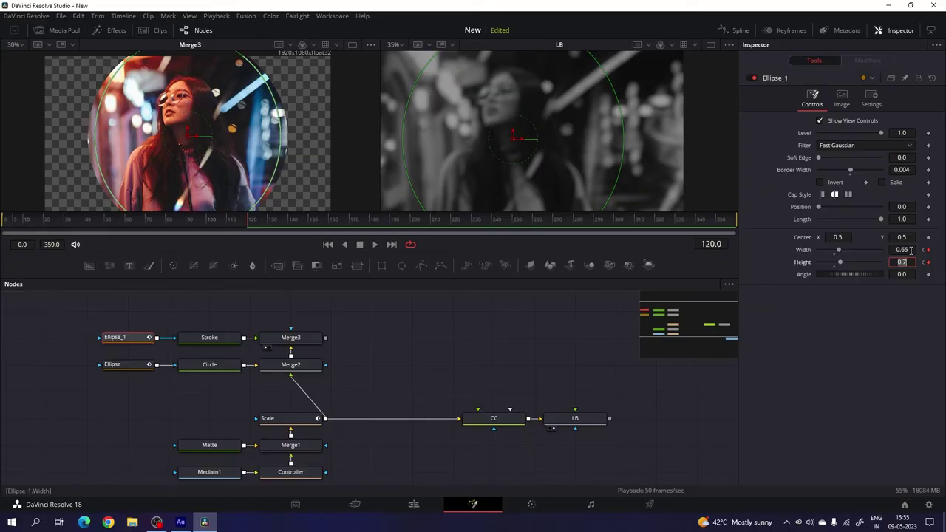
{"action": "type", "text": "0.65"}
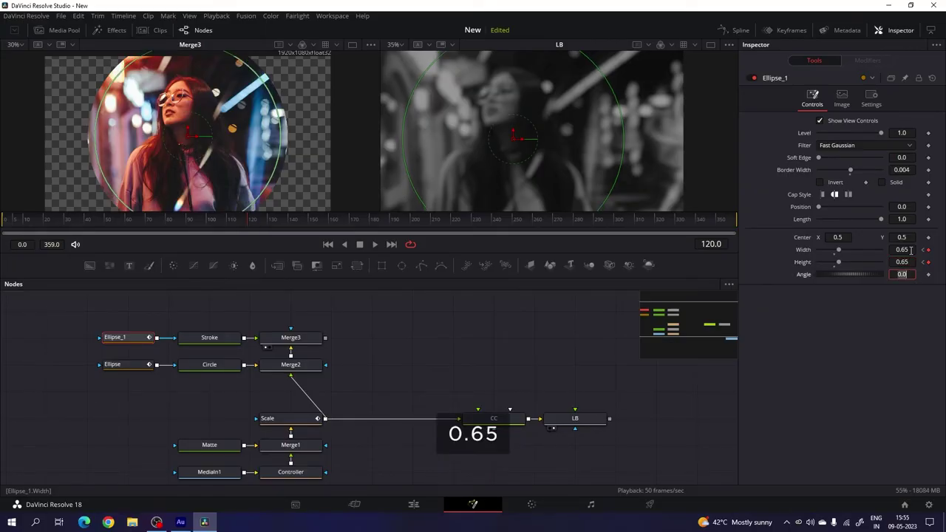
{"action": "left_click", "coordinate": [429, 340]}
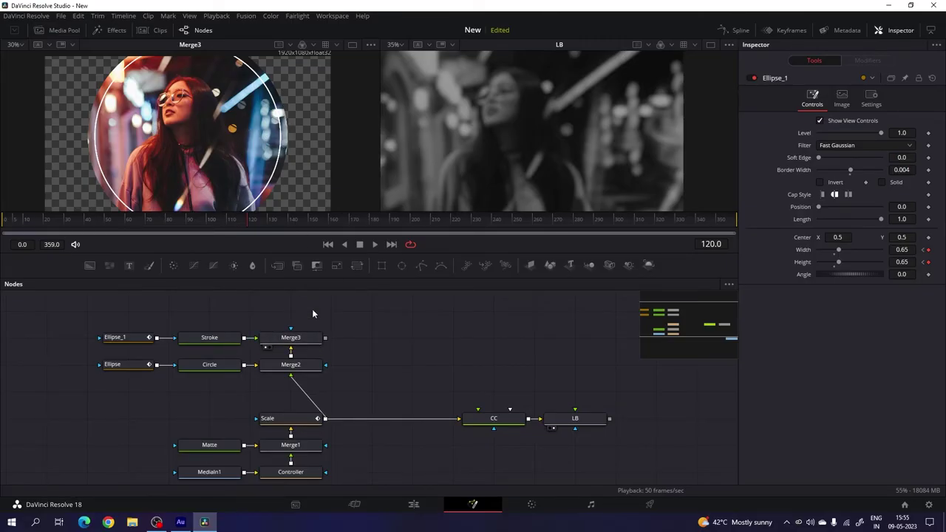
- Set the Apply Mode of Merge3 to Overlay
{"action": "left_click", "coordinate": [298, 340]}
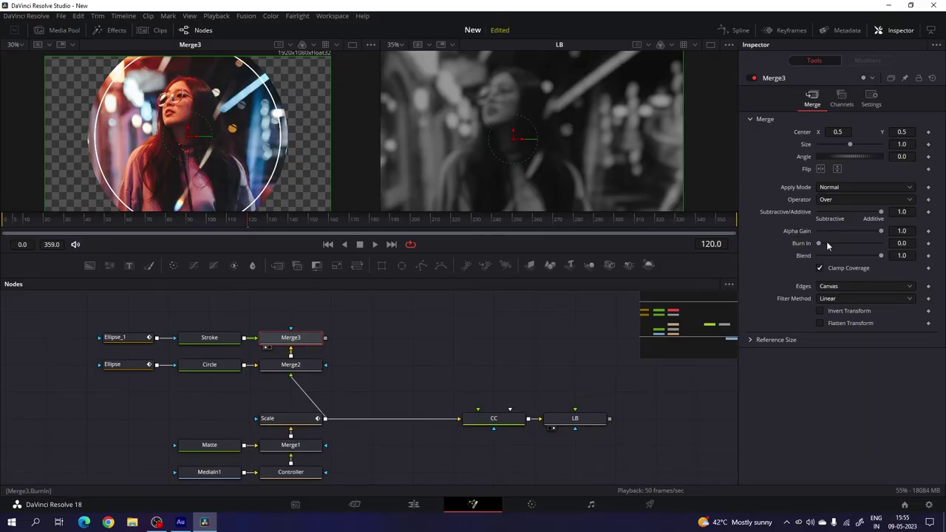
{"action": "left_click", "coordinate": [830, 189]}
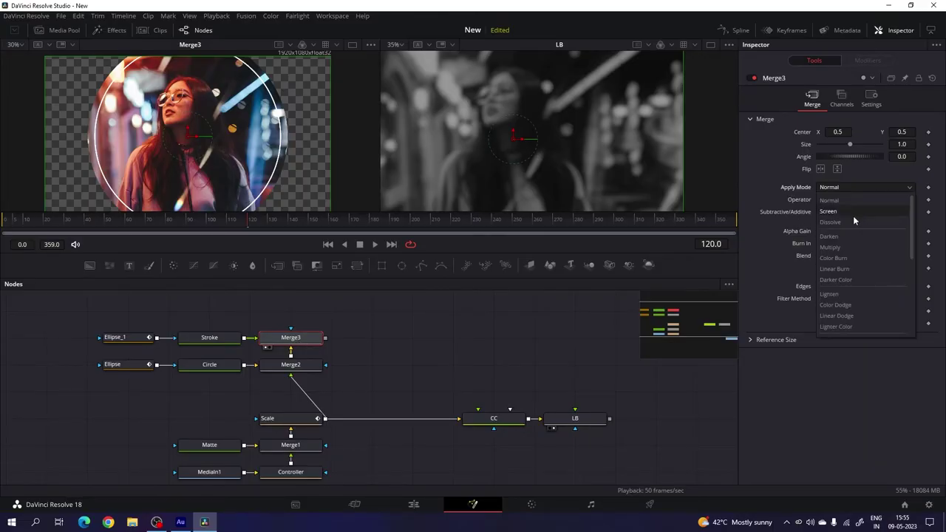
{"action": "scroll", "coordinate": [854, 232], "scroll_direction": "down", "scroll_amount": 1}
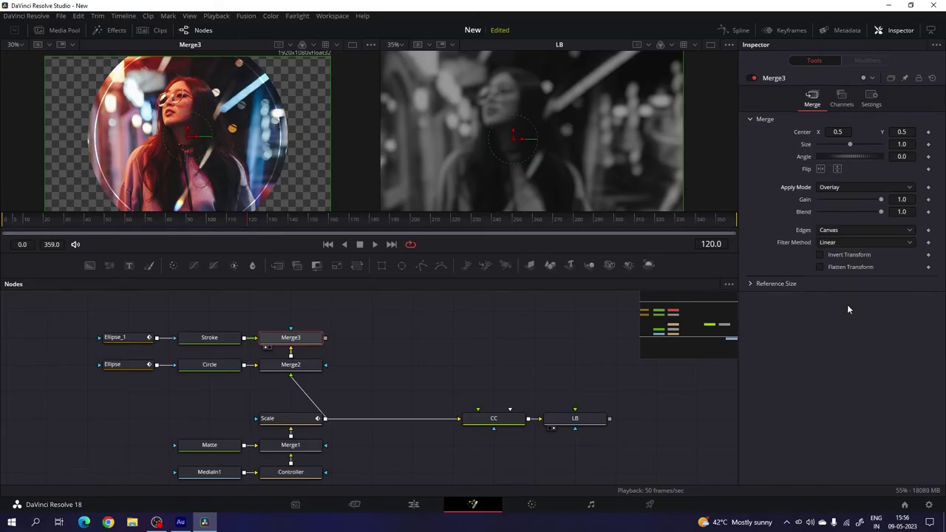
{"action": "left_click", "coordinate": [846, 304]}
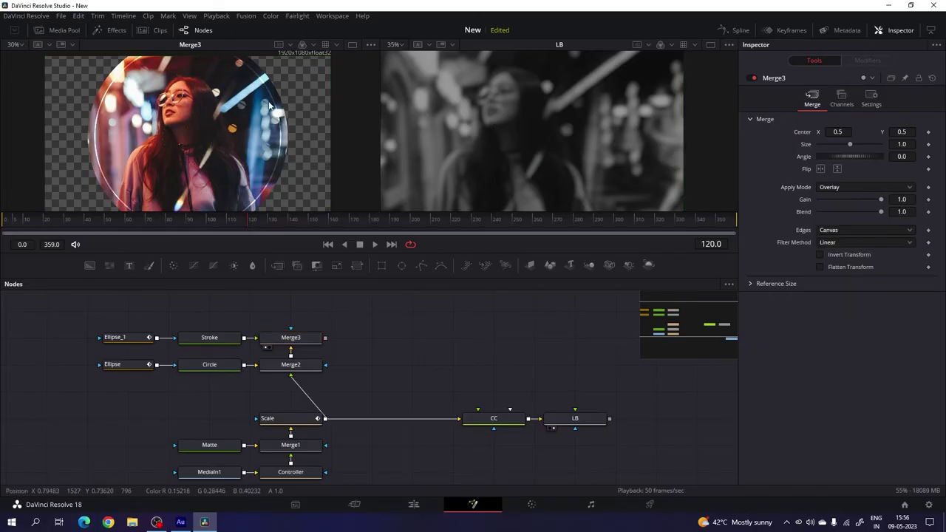
{"action": "left_click", "coordinate": [139, 341]}
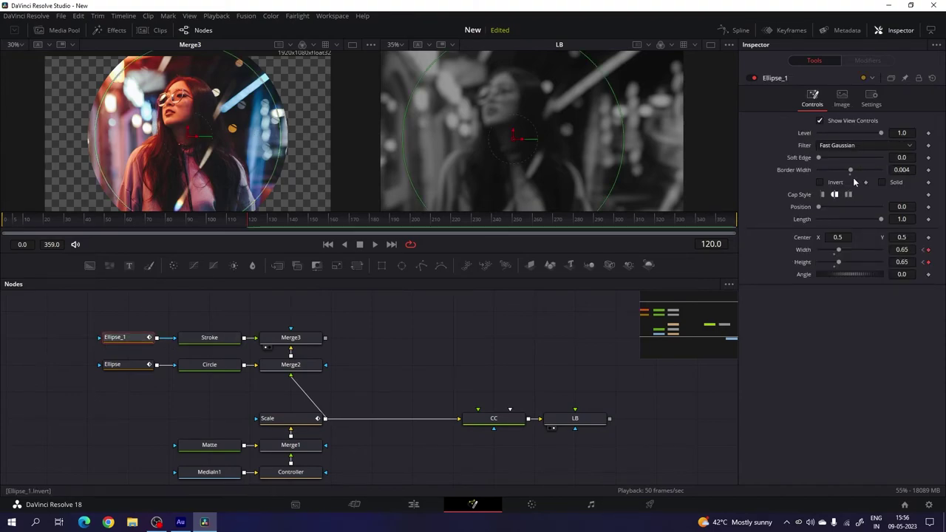
{"action": "left_click", "coordinate": [397, 349]}
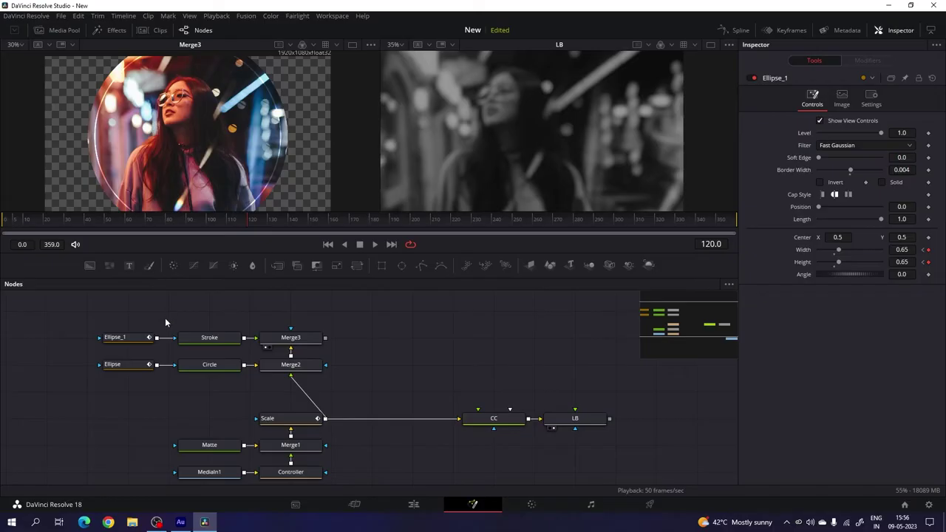
- Copy the complete circle and stroke node group: both ellipses, Stroke, Circle, Merge2 and Merge3
{"action": "left_click_drag", "start_coordinate": [107, 332], "coordinate": [352, 384]}
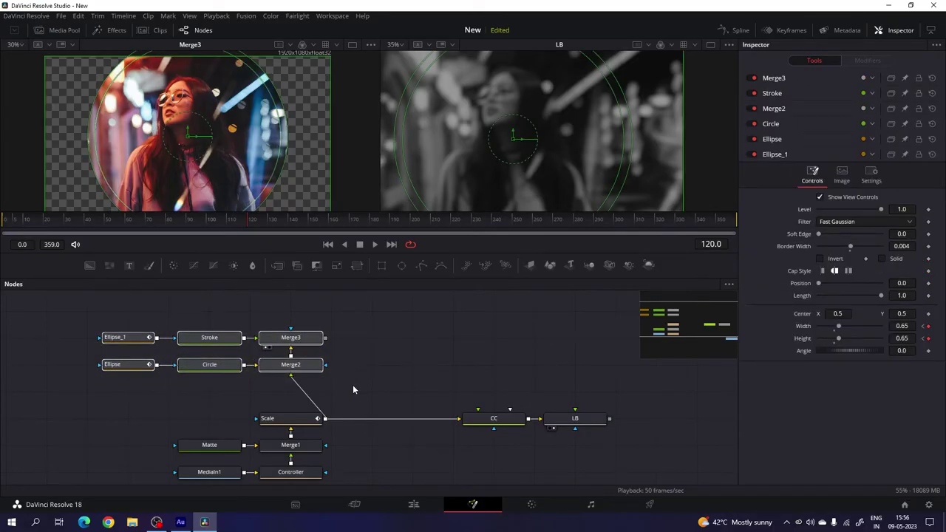
{"action": "left_click", "coordinate": [316, 341]}
{"action": "right_click", "coordinate": [316, 342]}
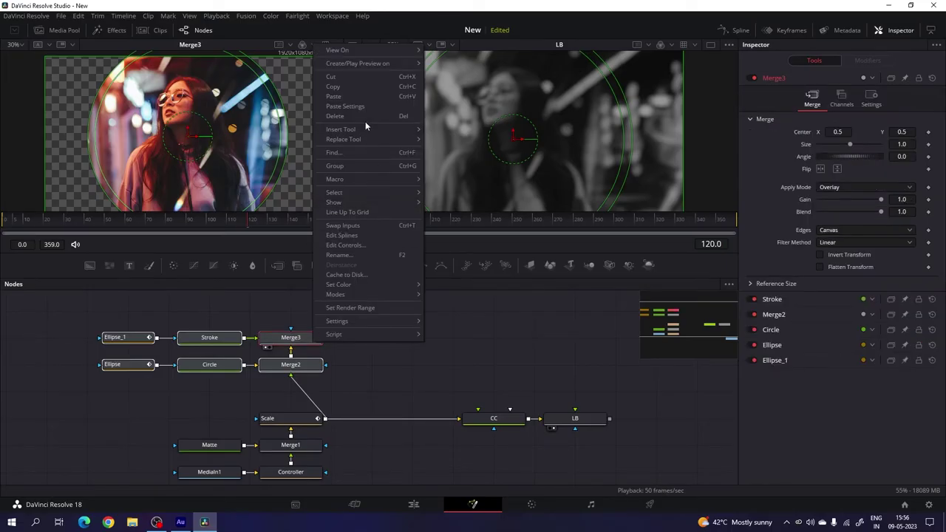
{"action": "left_click", "coordinate": [340, 88]}
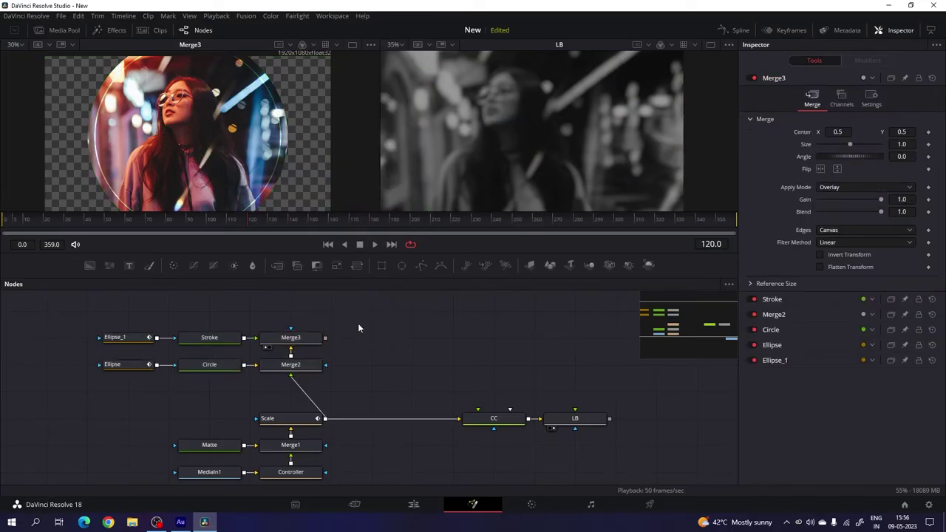
- Turn on the guides overlay in the first viewer
{"action": "scroll", "coordinate": [357, 325], "scroll_direction": "up", "scroll_amount": 3}
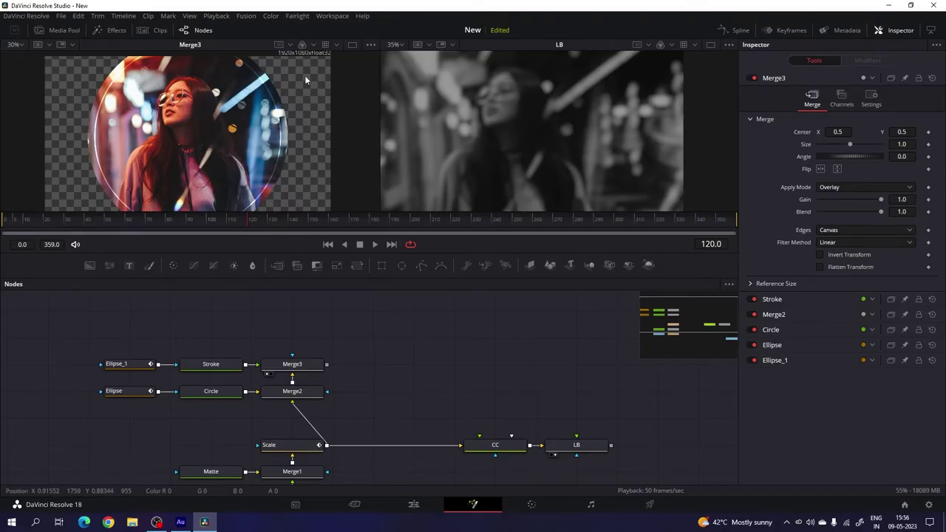
{"action": "right_click", "coordinate": [200, 93]}
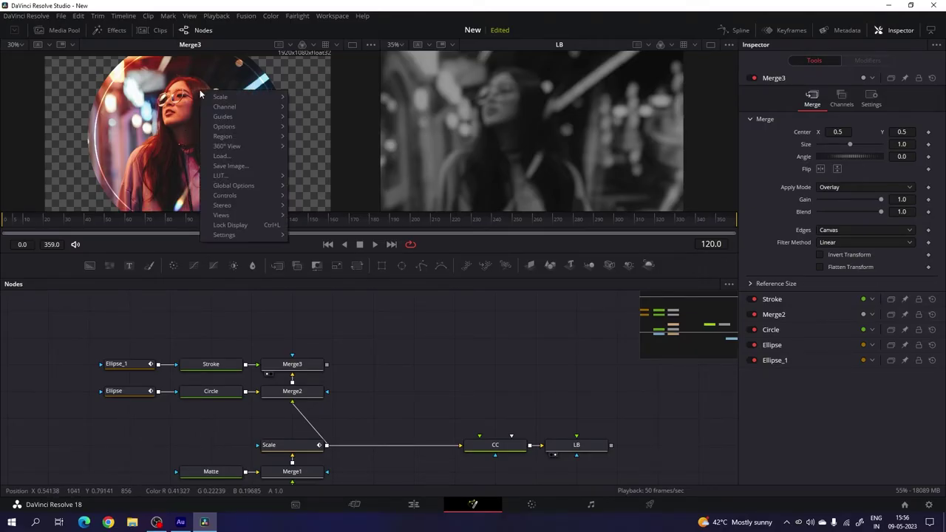
{"action": "mouse_move", "coordinate": [244, 116]}
{"action": "left_click", "coordinate": [319, 117]}
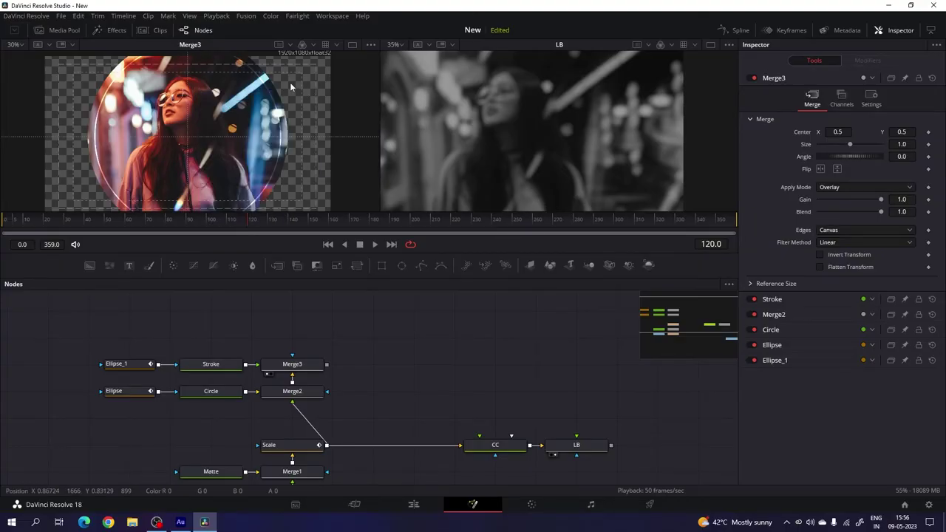
- Set the Center of Ellipse, the Circle mask, to X 0.9 and Y 0.9
{"action": "left_click", "coordinate": [125, 395]}
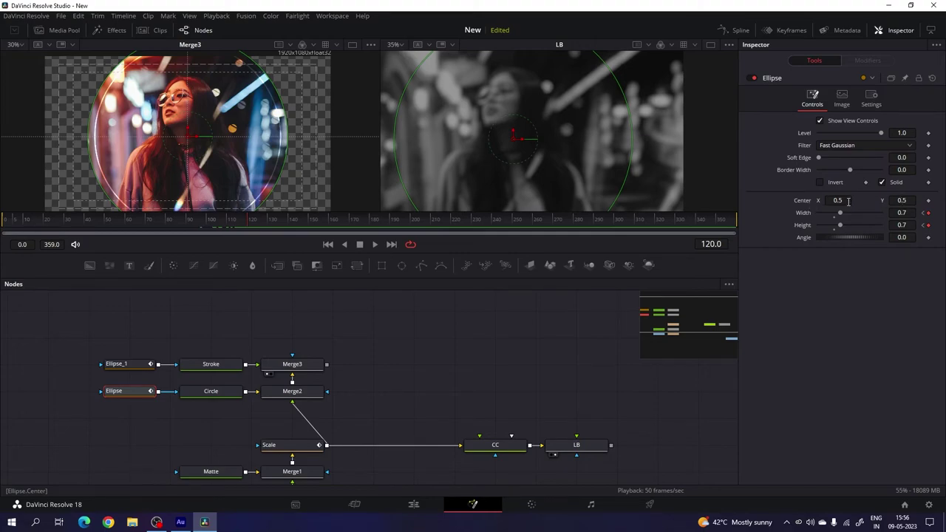
{"action": "left_click", "coordinate": [838, 200]}
{"action": "type", "text": "0.9"}
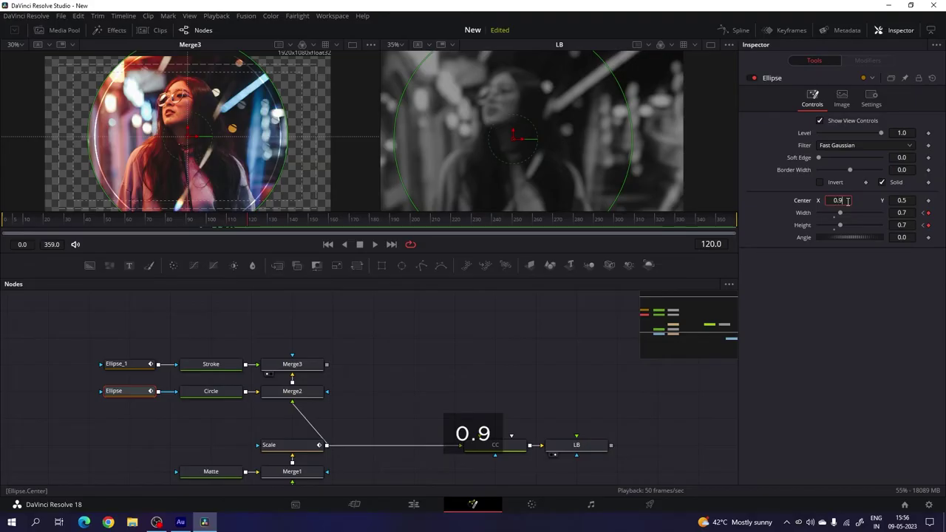
{"action": "key", "text": "Tab"}
{"action": "type", "text": "0.9"}
{"action": "key", "text": "Tab"}
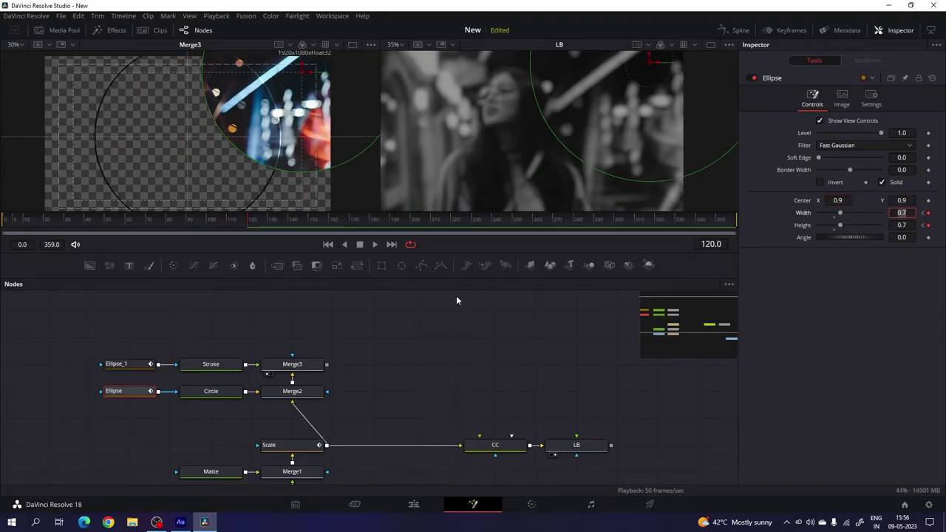
- Set the Center of Ellipse_1, the Stroke mask, to X 0.9 and Y 0.9
{"action": "left_click", "coordinate": [121, 363]}
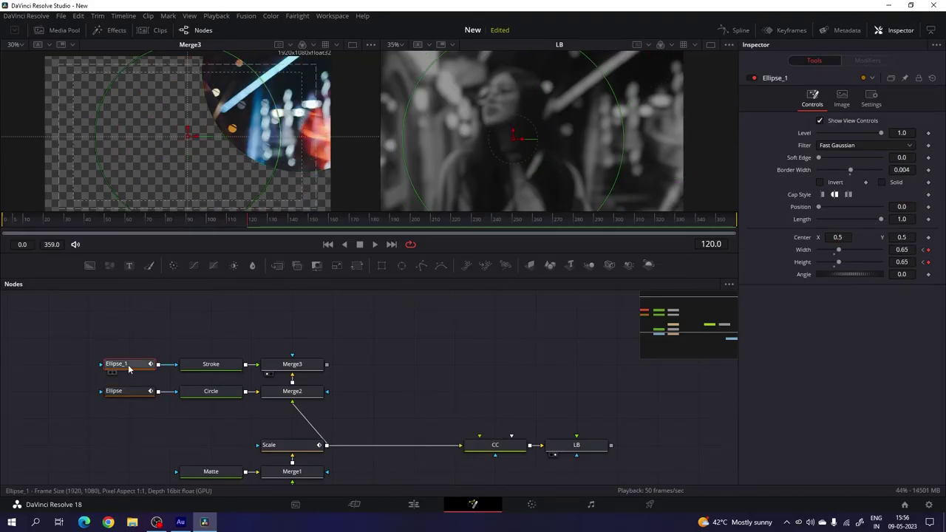
{"action": "left_click", "coordinate": [837, 237]}
{"action": "type", "text": "0.9"}
{"action": "key", "text": "Tab"}
{"action": "type", "text": "0.9"}
{"action": "key", "text": "Tab"}
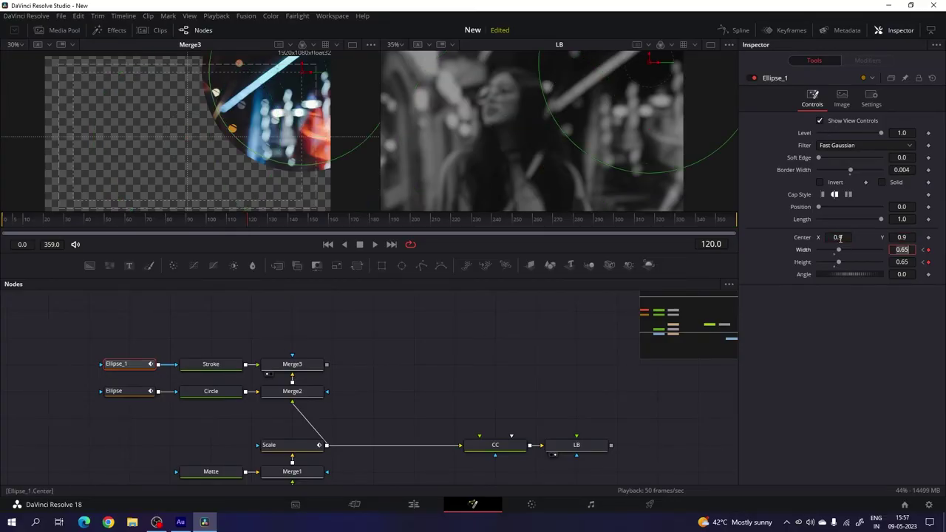
{"action": "left_click", "coordinate": [557, 339]}
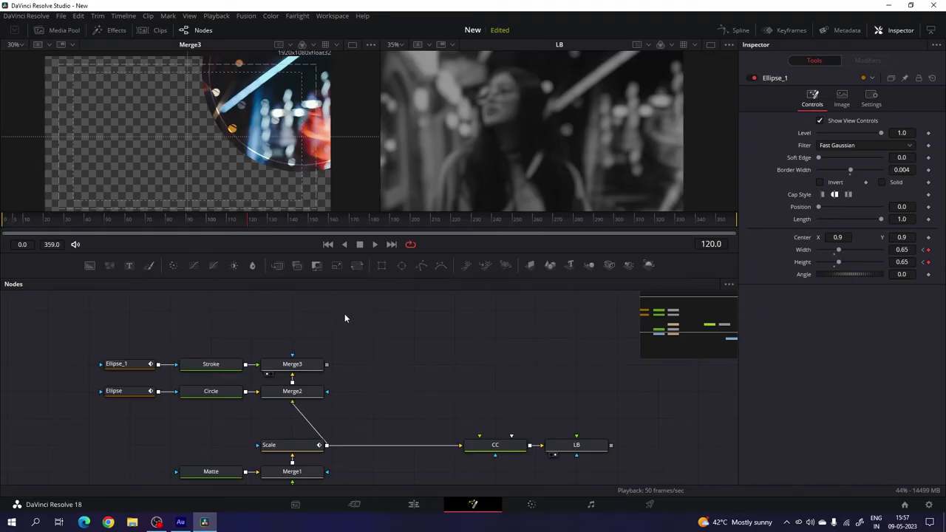
- Paste the copied circle and stroke nodes above the original group and align them with its columns
{"action": "left_click_drag", "start_coordinate": [344, 314], "coordinate": [348, 338]}
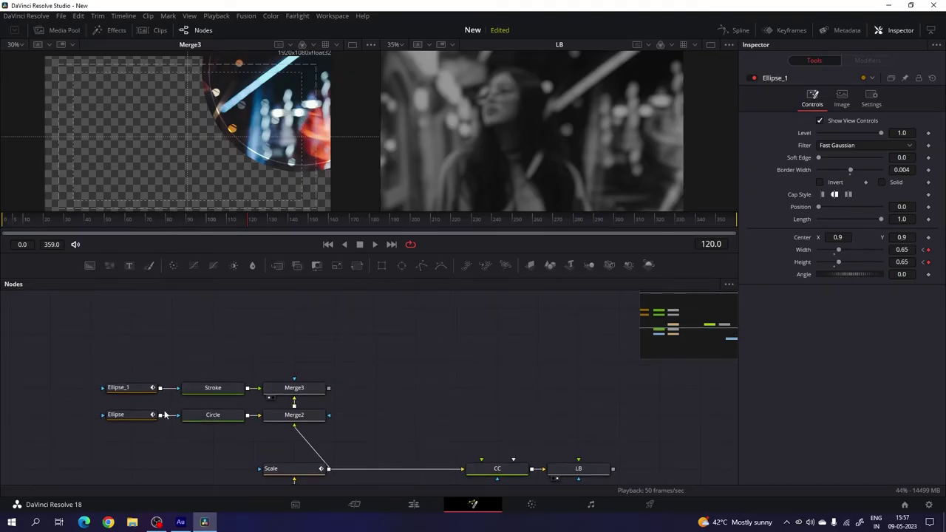
{"action": "right_click", "coordinate": [258, 323]}
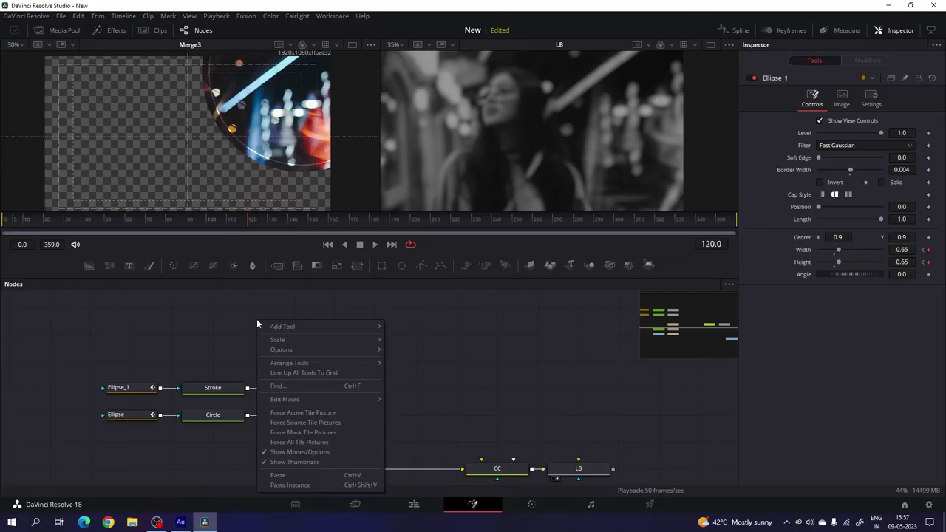
{"action": "left_click", "coordinate": [278, 475]}
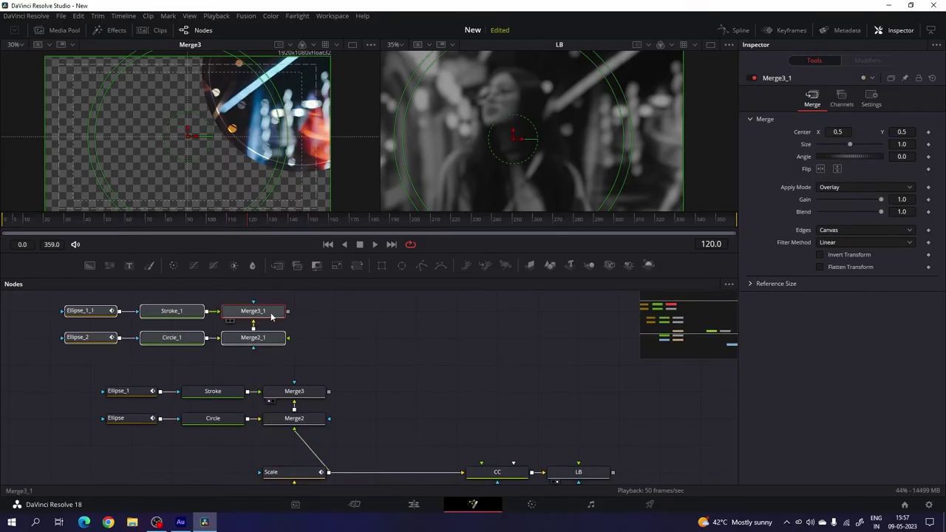
{"action": "left_click_drag", "start_coordinate": [271, 316], "coordinate": [314, 317]}
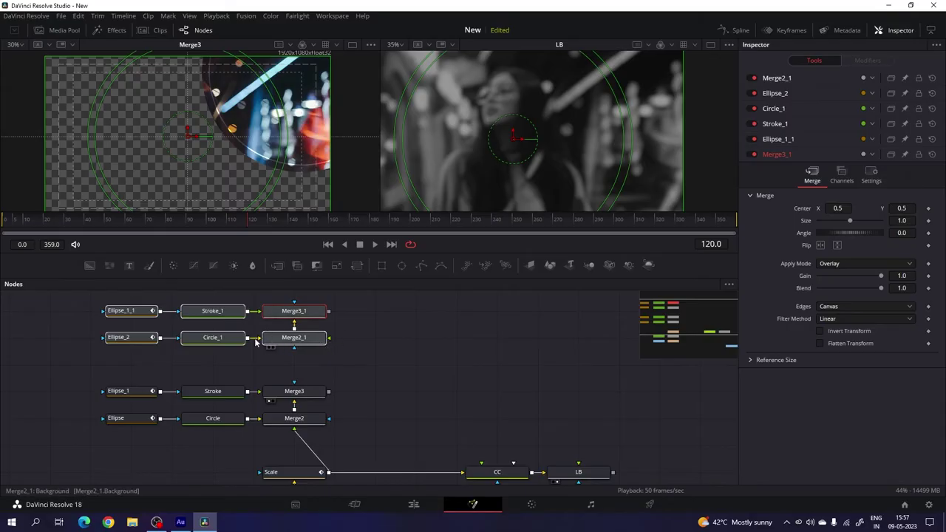
{"action": "left_click", "coordinate": [388, 335]}
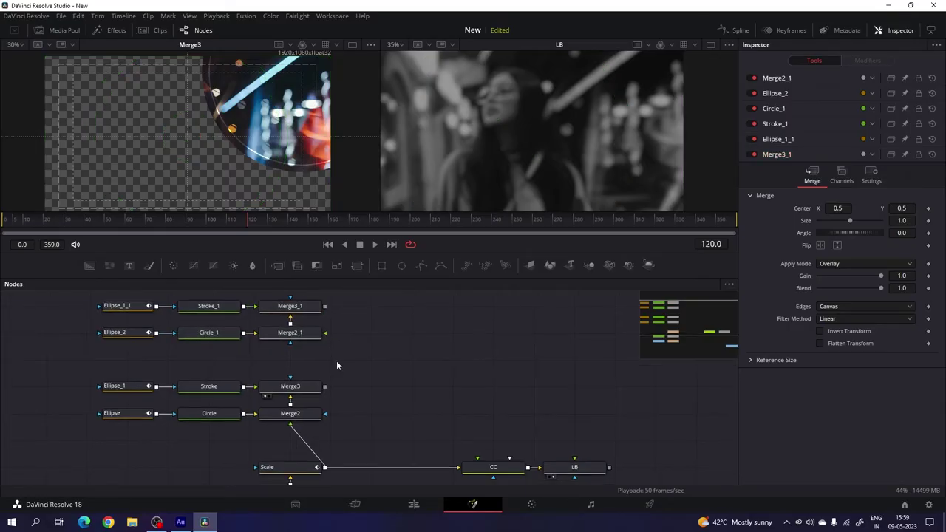
- Connect the Scale output to the background of Merge2_1 and show Merge3_1 in the first viewer
{"action": "left_click_drag", "start_coordinate": [325, 332], "coordinate": [325, 467]}
{"action": "scroll", "coordinate": [348, 325], "scroll_direction": "up", "scroll_amount": 2}
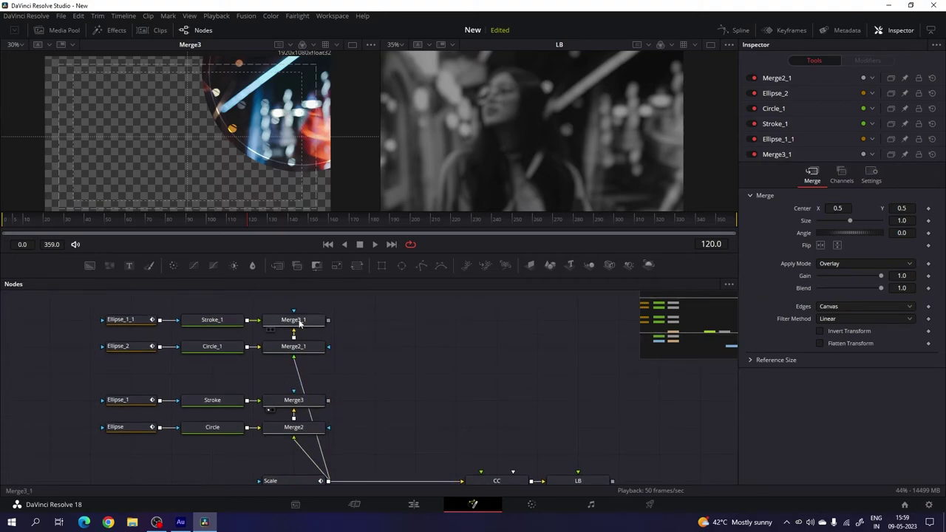
{"action": "left_click_drag", "start_coordinate": [299, 323], "coordinate": [235, 122]}
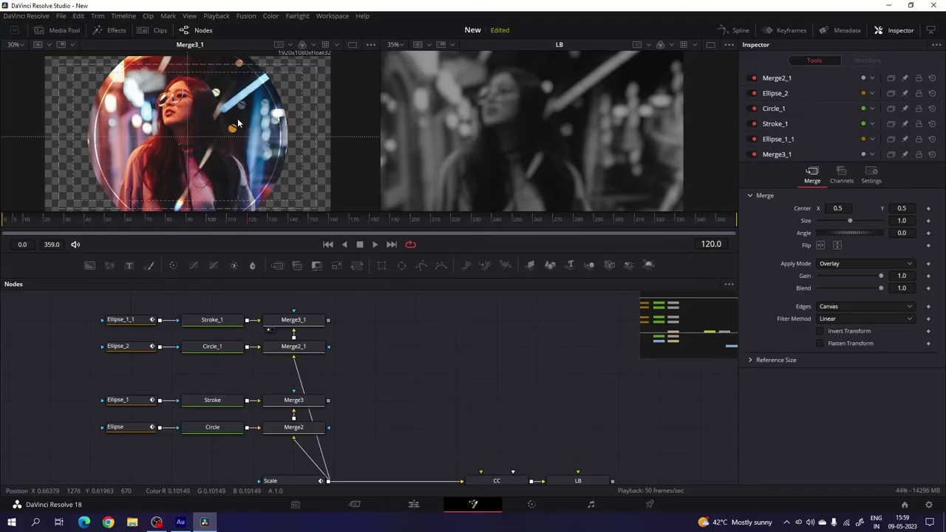
- Paste another copy of the circle and stroke nodes above the Merge3_1 group, aligned with its columns
{"action": "scroll", "coordinate": [359, 319], "scroll_direction": "up", "scroll_amount": 4}
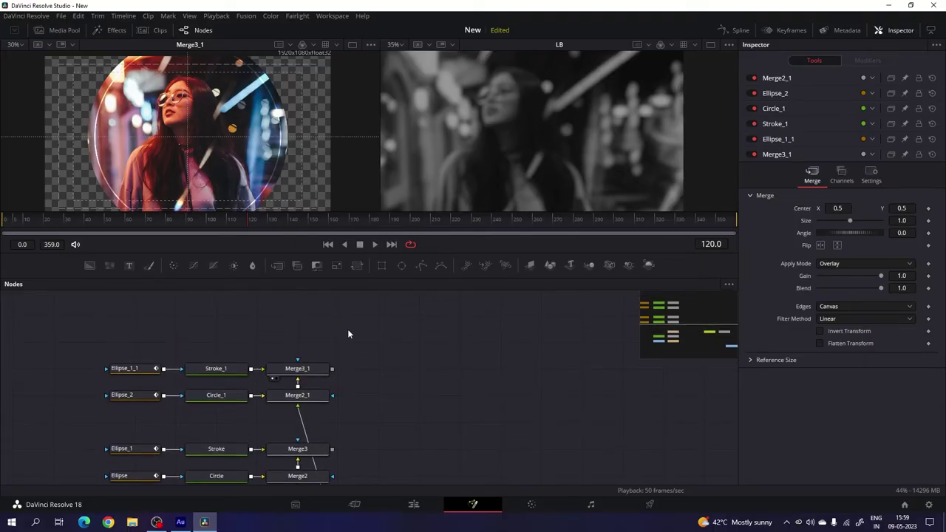
{"action": "scroll", "coordinate": [325, 334], "scroll_direction": "up", "scroll_amount": 1}
{"action": "right_click", "coordinate": [263, 311]}
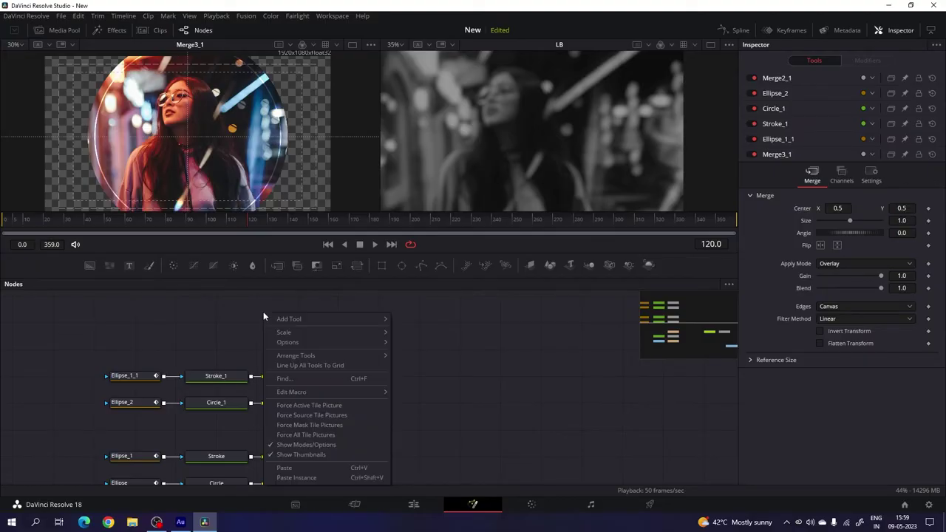
{"action": "left_click", "coordinate": [288, 472]}
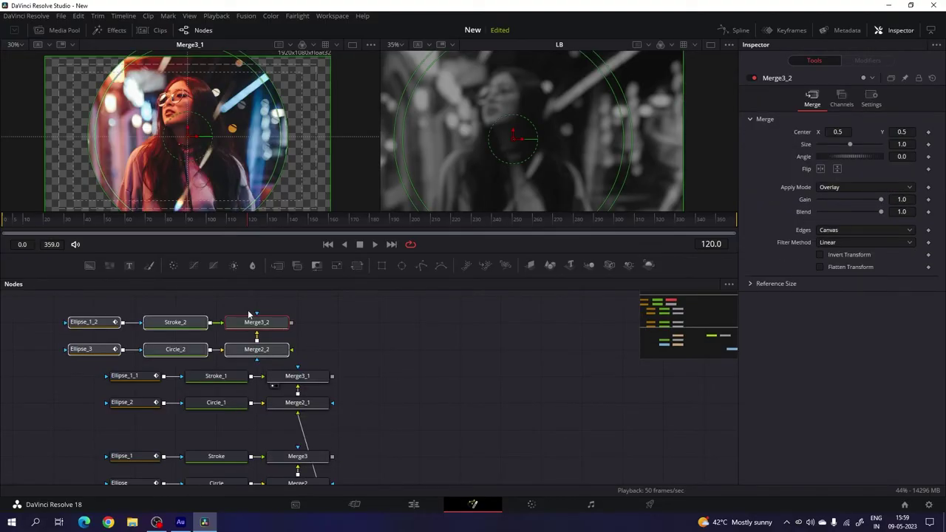
{"action": "left_click_drag", "start_coordinate": [251, 319], "coordinate": [293, 294]}
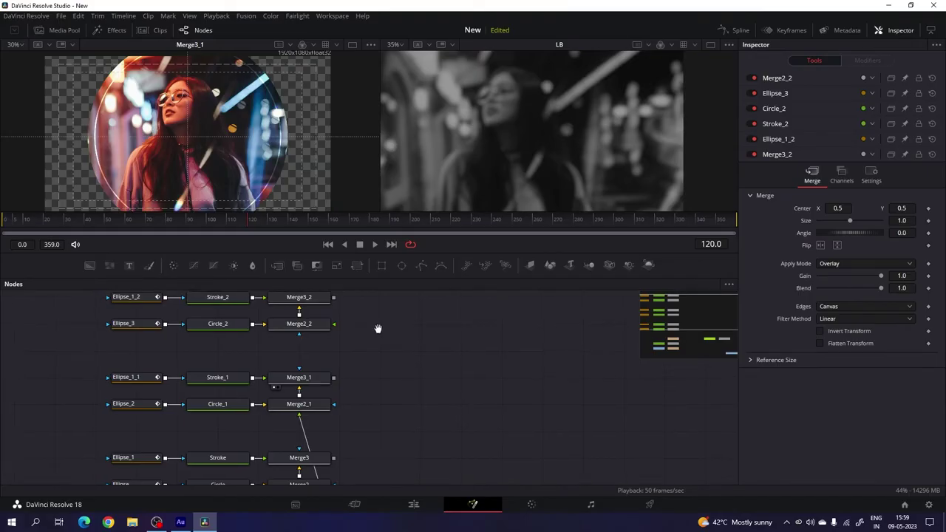
- Connect the Scale output to the background of Merge2_2 and show Merge3_2 in the first viewer
{"action": "scroll", "coordinate": [410, 338], "scroll_direction": "right", "scroll_amount": 2}
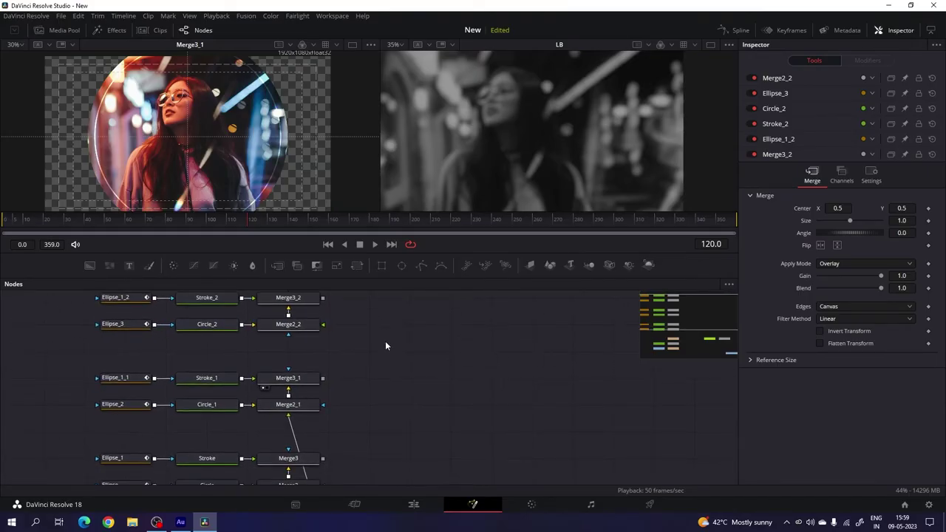
{"action": "scroll", "coordinate": [383, 334], "scroll_direction": "down", "scroll_amount": 1}
{"action": "left_click_drag", "start_coordinate": [323, 319], "coordinate": [323, 475]}
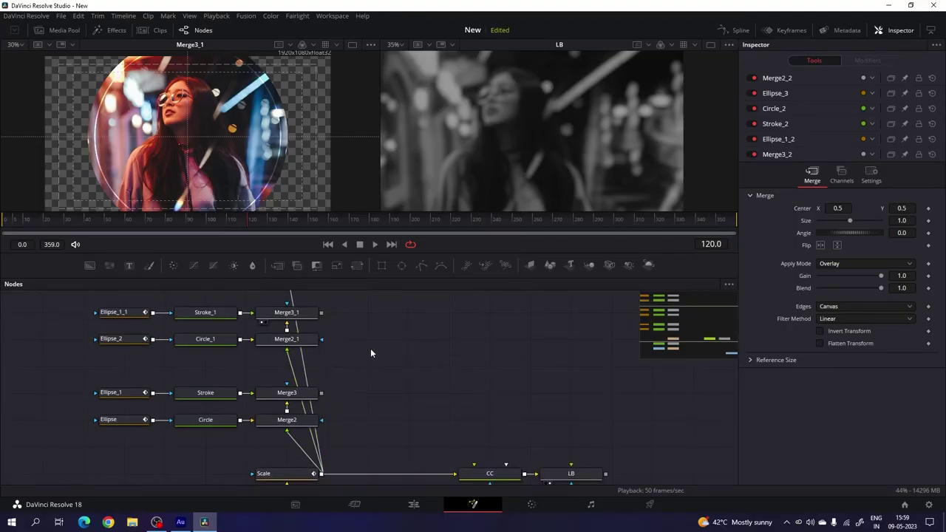
{"action": "scroll", "coordinate": [372, 350], "scroll_direction": "up", "scroll_amount": 5}
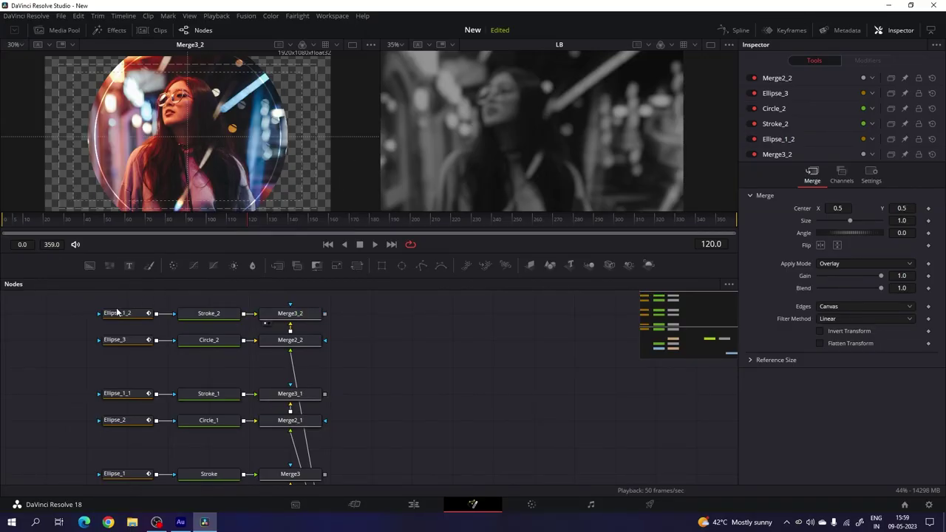
- Set the Center of Ellipse_3, the Circle_2 mask, to X 0.1 and Y 0.1
{"action": "left_click", "coordinate": [121, 342]}
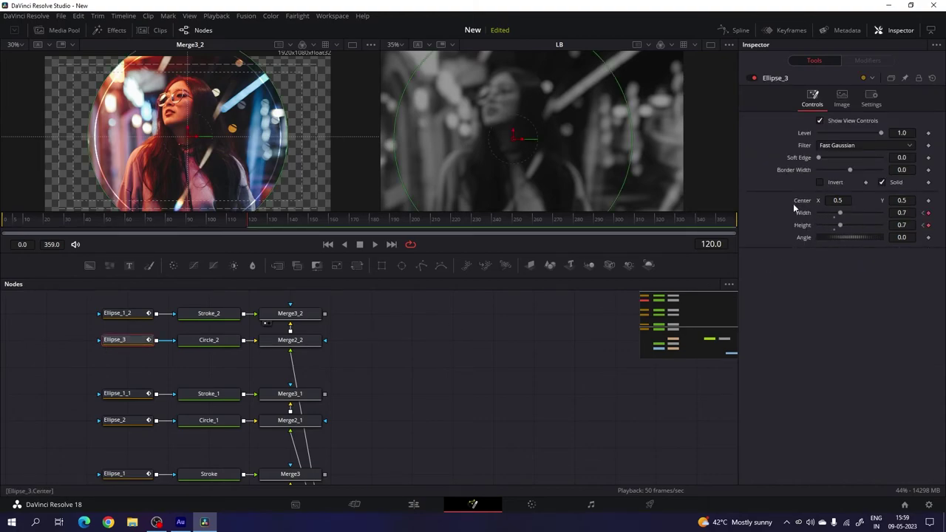
{"action": "left_click", "coordinate": [838, 201]}
{"action": "type", "text": "0.1"}
{"action": "key", "text": "Tab"}
{"action": "type", "text": "0.1"}
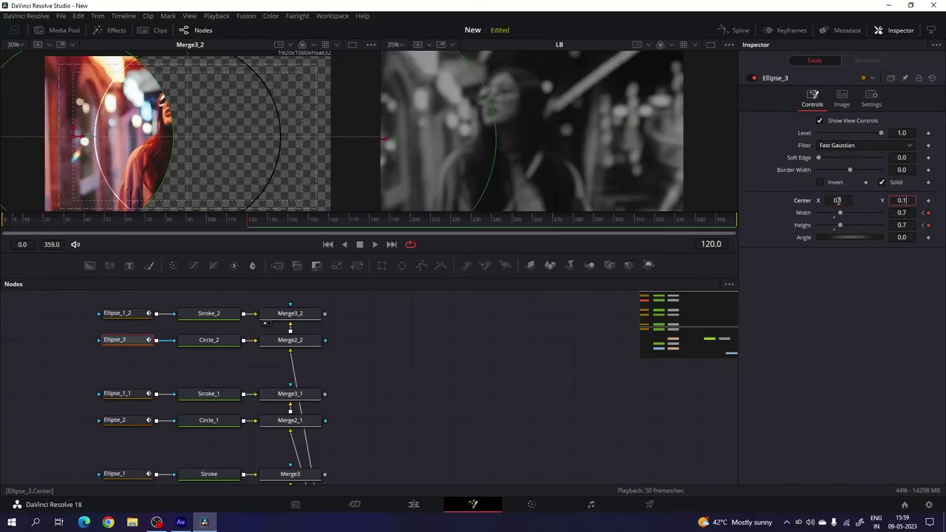
{"action": "key", "text": "Tab"}
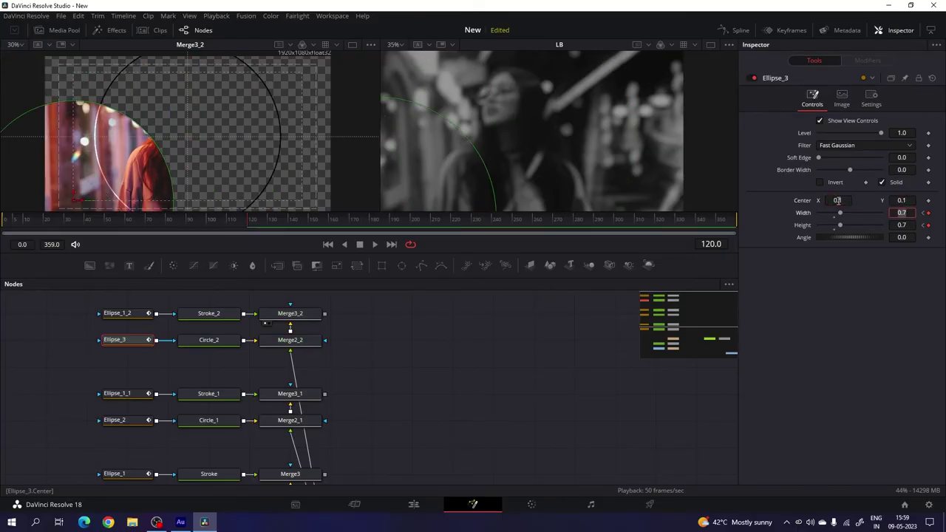
- Set the Center of Ellipse_1_2, the Stroke_2 mask, to X 0.1 and Y 0.1
{"action": "left_click", "coordinate": [119, 315]}
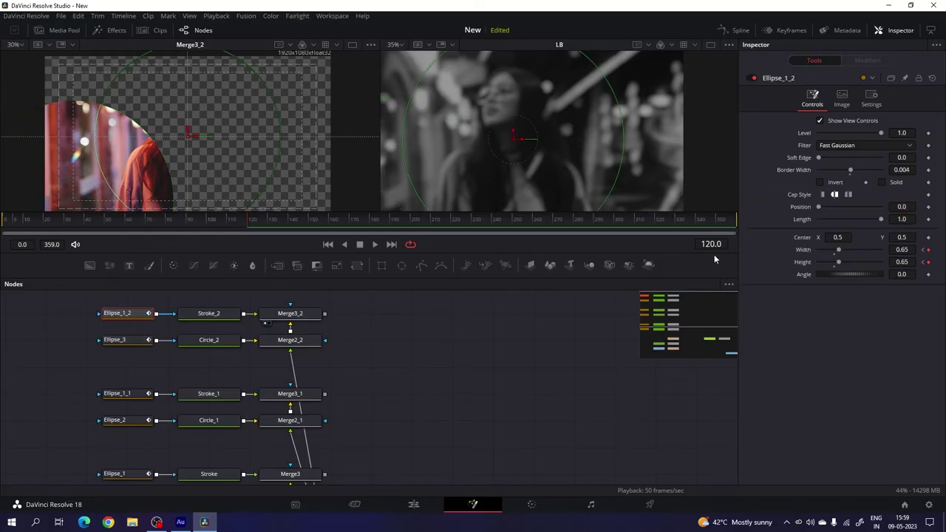
{"action": "left_click", "coordinate": [847, 236]}
{"action": "type", "text": "0.1"}
{"action": "key", "text": "Tab"}
{"action": "type", "text": "0."}
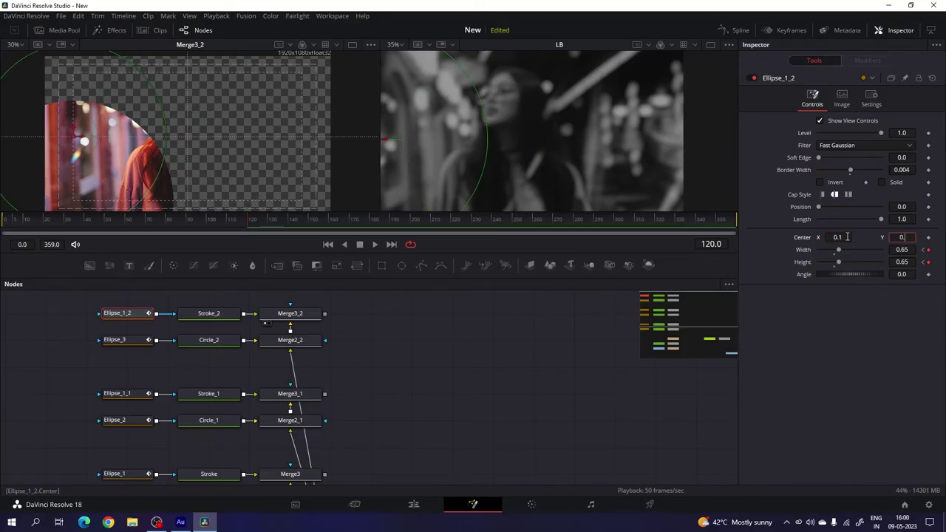
{"action": "type", "text": "1"}
{"action": "key", "text": "Return"}
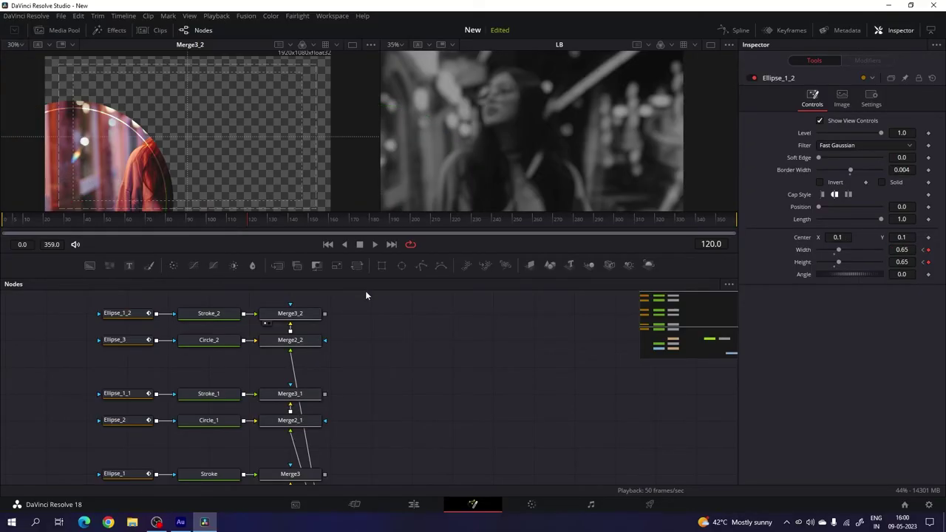
- Move Merge2_2 out of the merge column to its right side, keeping it level with Circle_2
{"action": "mouse_move", "coordinate": [365, 434]}
{"action": "left_mouse_down"}
{"action": "mouse_move", "coordinate": [357, 412]}
{"action": "mouse_move", "coordinate": [365, 436]}
{"action": "left_mouse_up"}
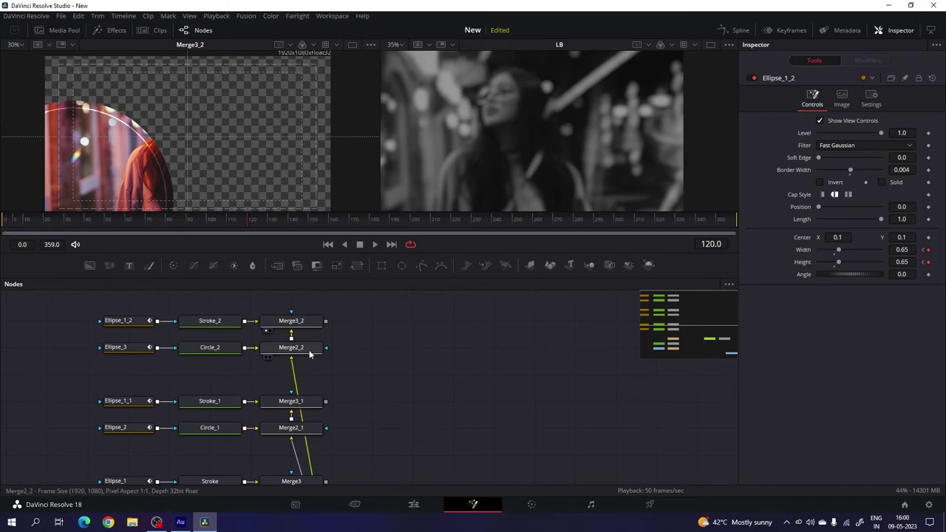
{"action": "left_click_drag", "start_coordinate": [296, 352], "coordinate": [377, 351]}
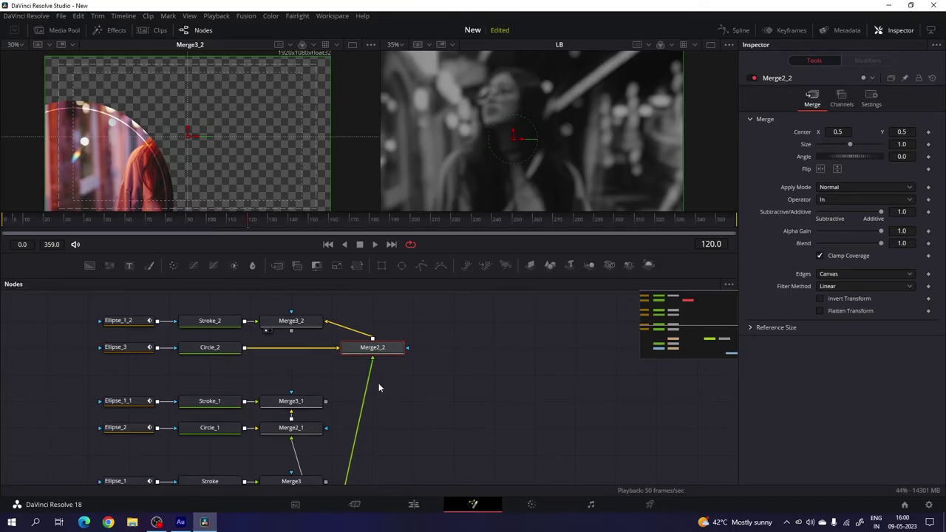
{"action": "left_click", "coordinate": [440, 366]}
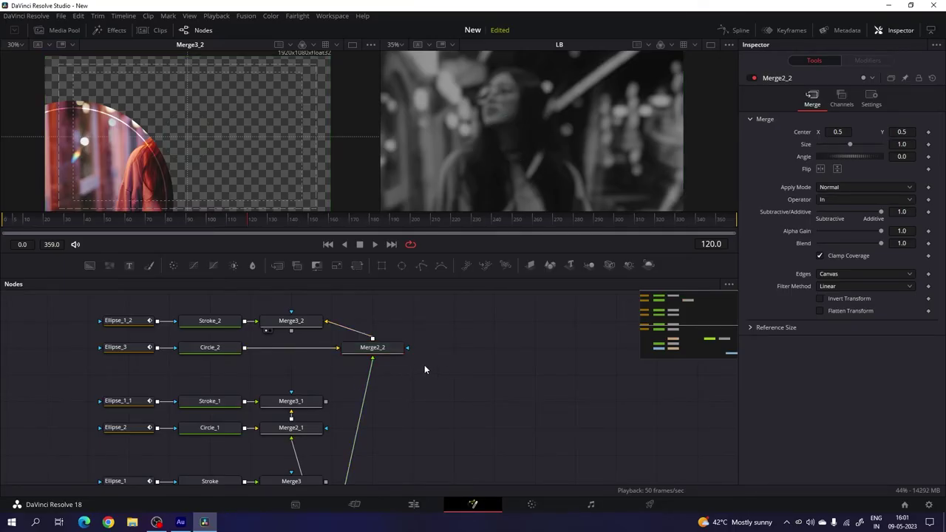
- Add a Lens Blur node beside Merge2_2 and rename it LB2
{"action": "key", "text": "ctrl+space"}
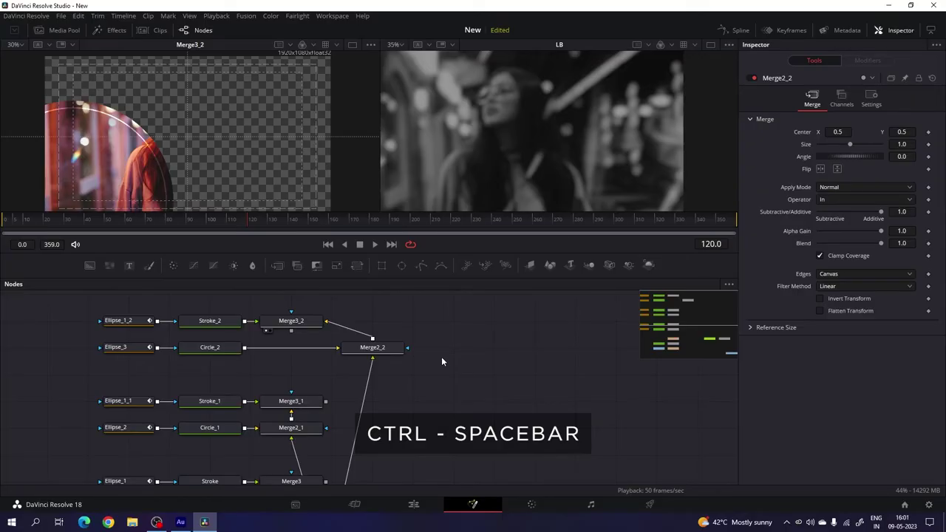
{"action": "type", "text": "Lens Blur"}
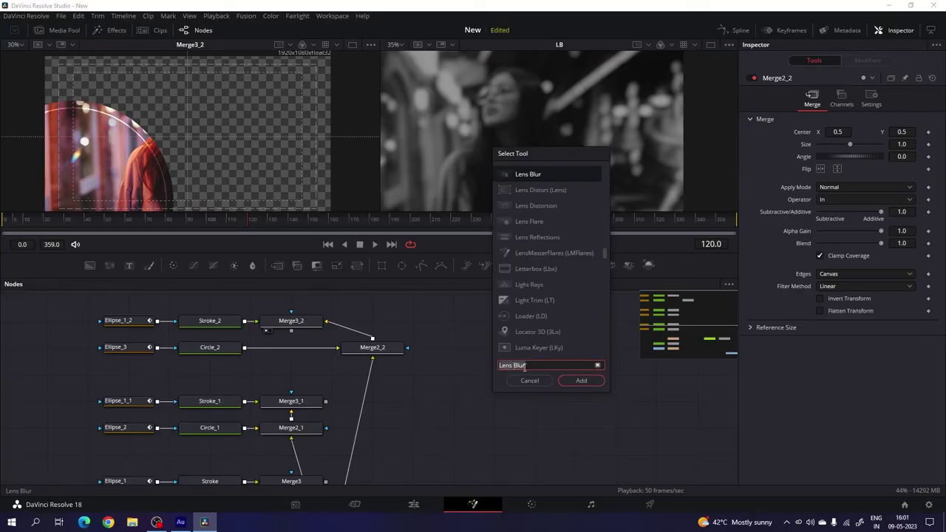
{"action": "left_click", "coordinate": [581, 381]}
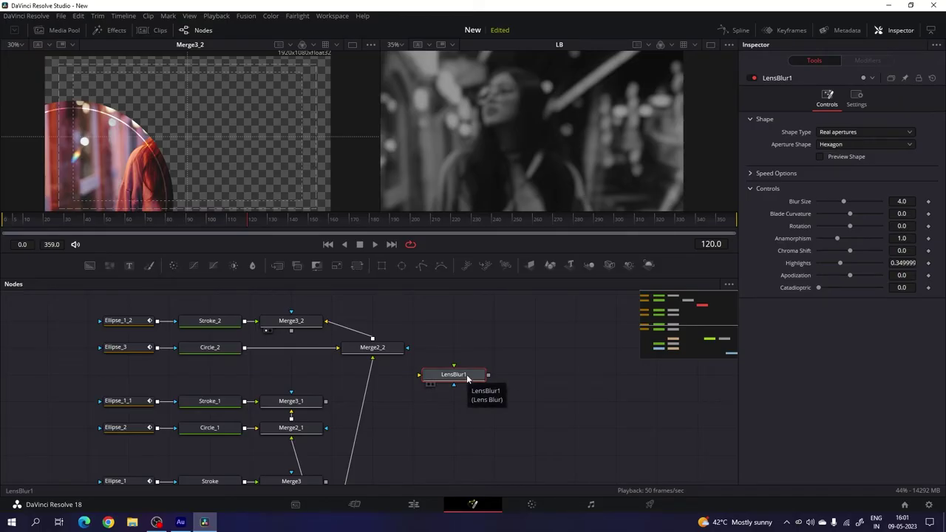
{"action": "key", "text": "F2"}
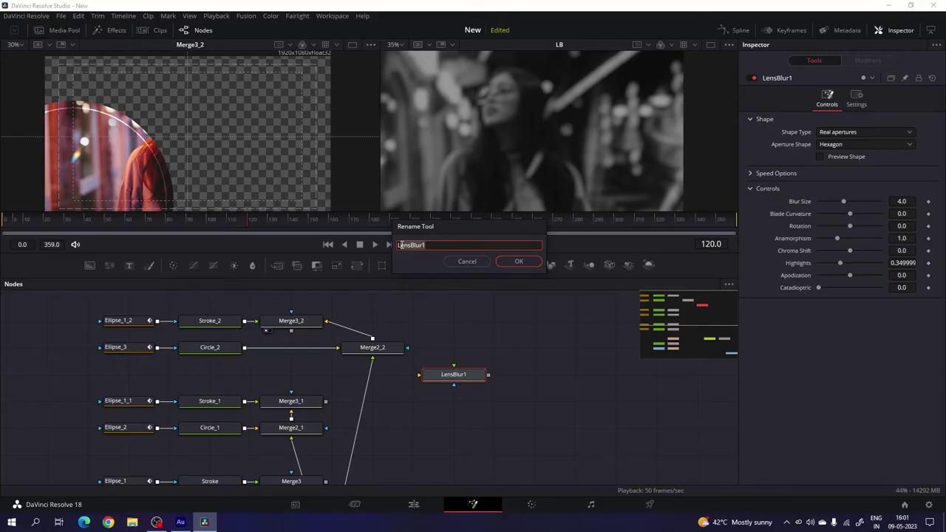
{"action": "type", "text": "LB2"}
{"action": "key", "text": "Return"}
{"action": "left_click", "coordinate": [507, 391]}
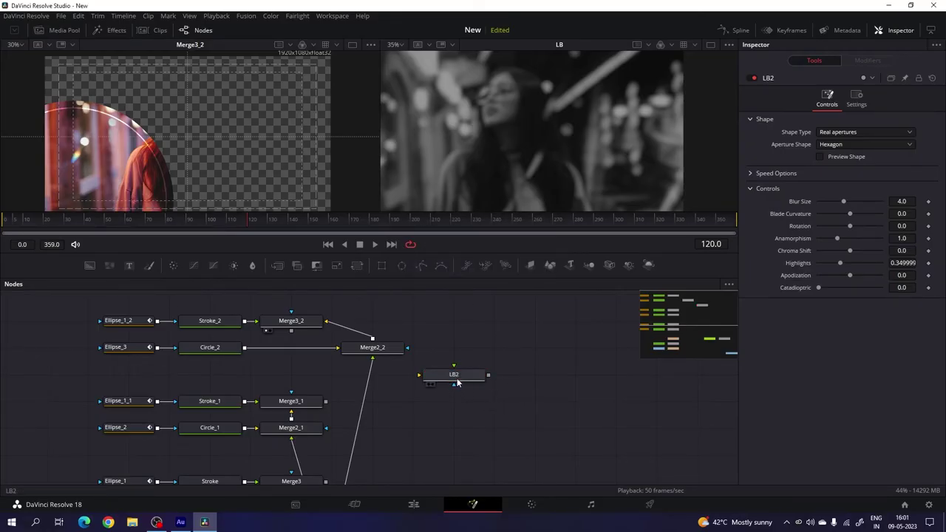
- Insert LB2 into Merge2_2's background connection, realigning both in the merge column, and move the third circle's node group up, clear of the second group
{"action": "left_click_drag", "start_coordinate": [455, 376], "coordinate": [310, 350]}
{"action": "left_click", "coordinate": [392, 347], "text": "ctrl"}
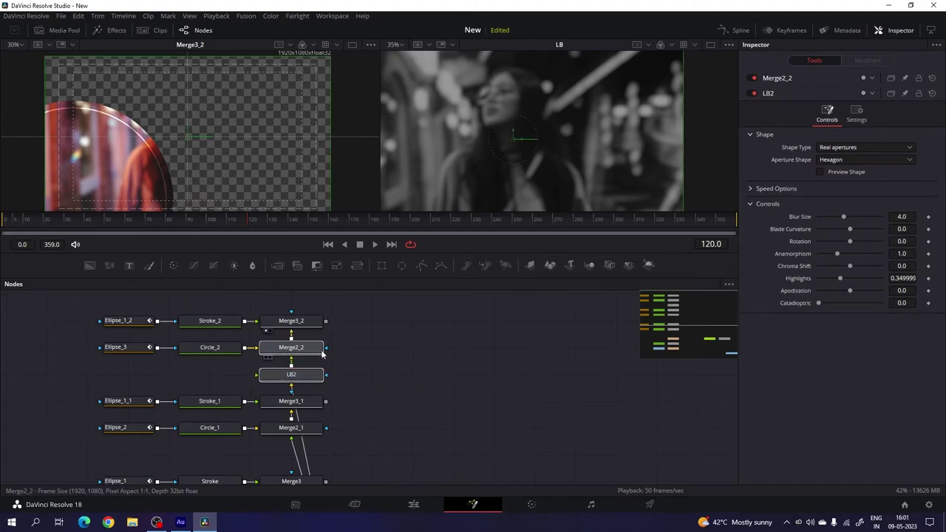
{"action": "left_click_drag", "start_coordinate": [362, 306], "coordinate": [102, 372]}
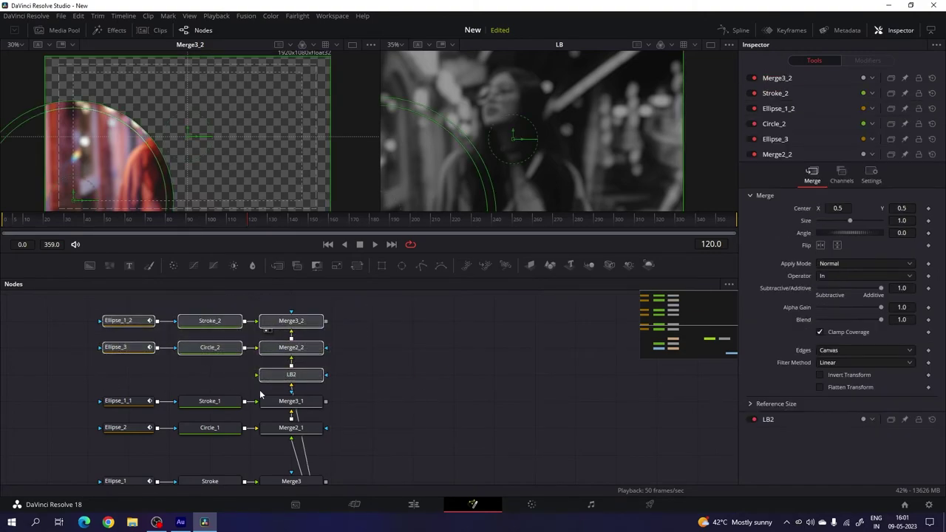
{"action": "left_click_drag", "start_coordinate": [311, 378], "coordinate": [312, 365]}
{"action": "scroll", "coordinate": [378, 340], "scroll_direction": "up", "scroll_amount": 3}
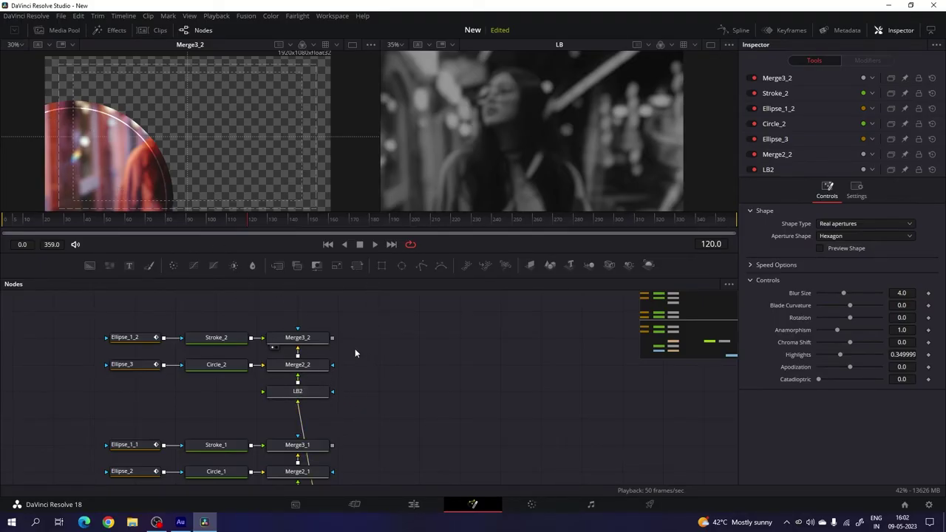
- Merge the Merge3_1 output over the Merge3 output with a new Merge node and show it in the first viewer
{"action": "scroll", "coordinate": [394, 393], "scroll_direction": "down", "scroll_amount": 8}
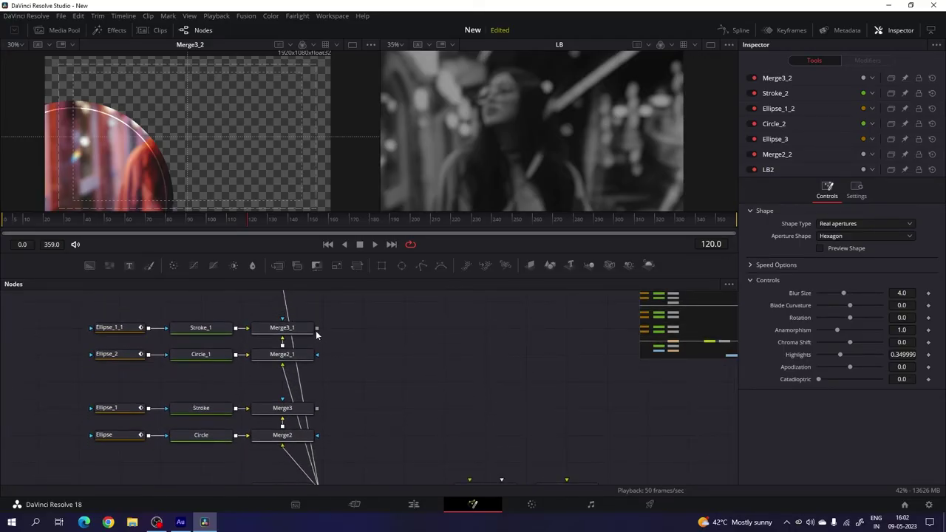
{"action": "left_click_drag", "start_coordinate": [316, 328], "coordinate": [369, 328]}
{"action": "key", "text": "1"}
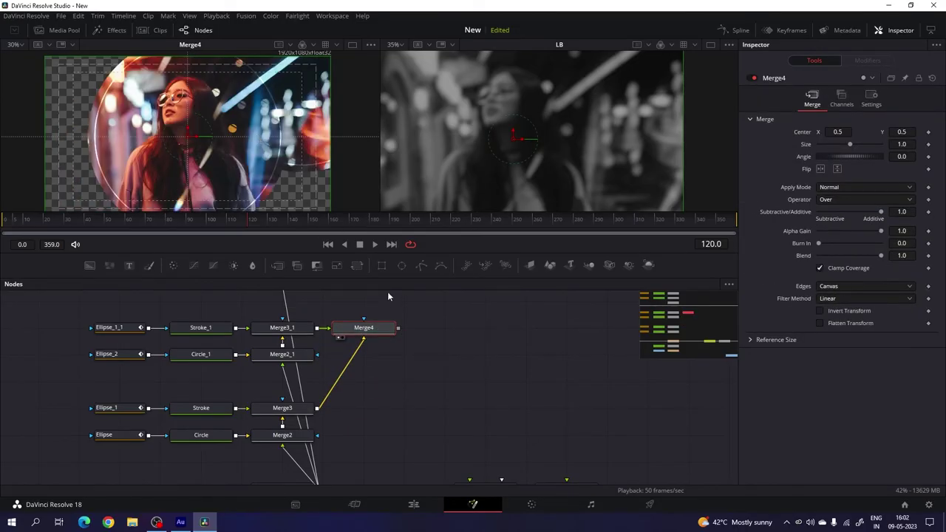
- Merge Merge3_2 over Merge4 with a new node level with Merge3_2, then preview the circle animation in the first viewer
{"action": "scroll", "coordinate": [425, 320], "scroll_direction": "up", "scroll_amount": 3}
{"action": "scroll", "coordinate": [392, 333], "scroll_direction": "up", "scroll_amount": 1}
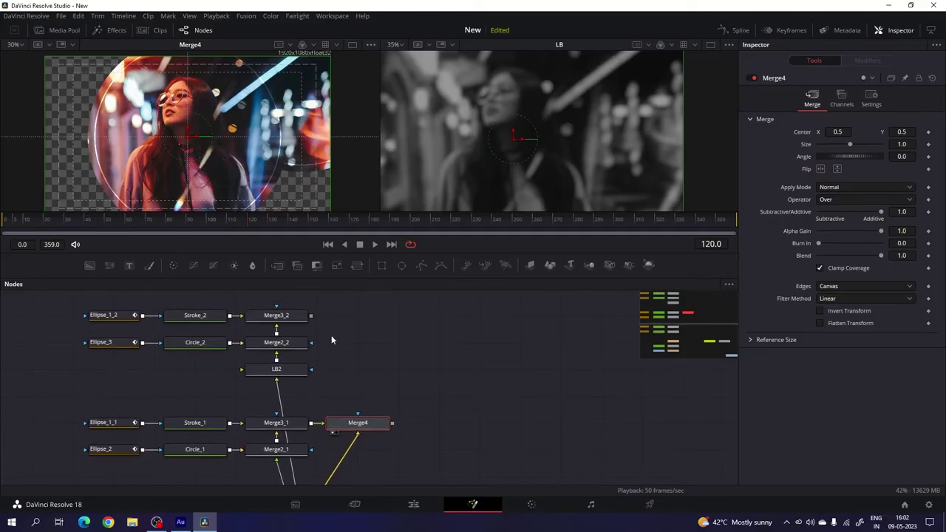
{"action": "left_click_drag", "start_coordinate": [314, 318], "coordinate": [392, 422]}
{"action": "left_click_drag", "start_coordinate": [448, 429], "coordinate": [366, 324]}
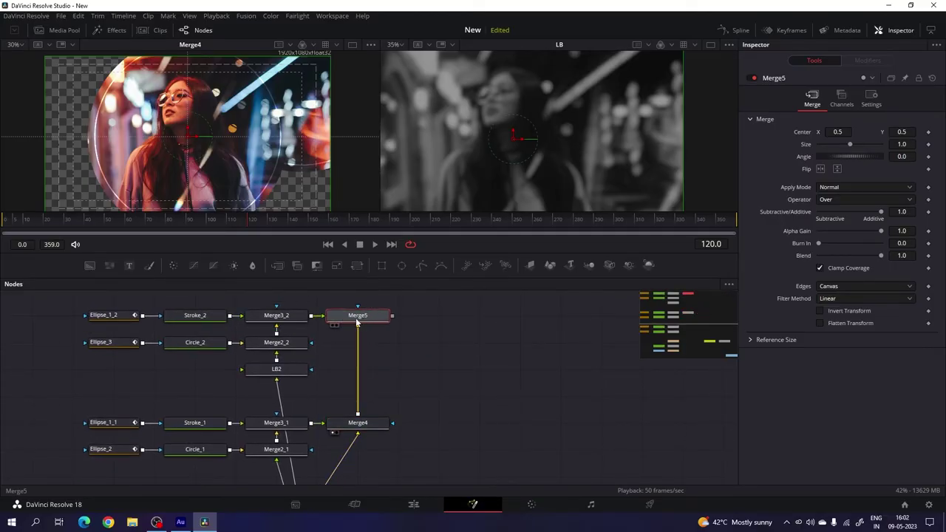
{"action": "key", "text": "1"}
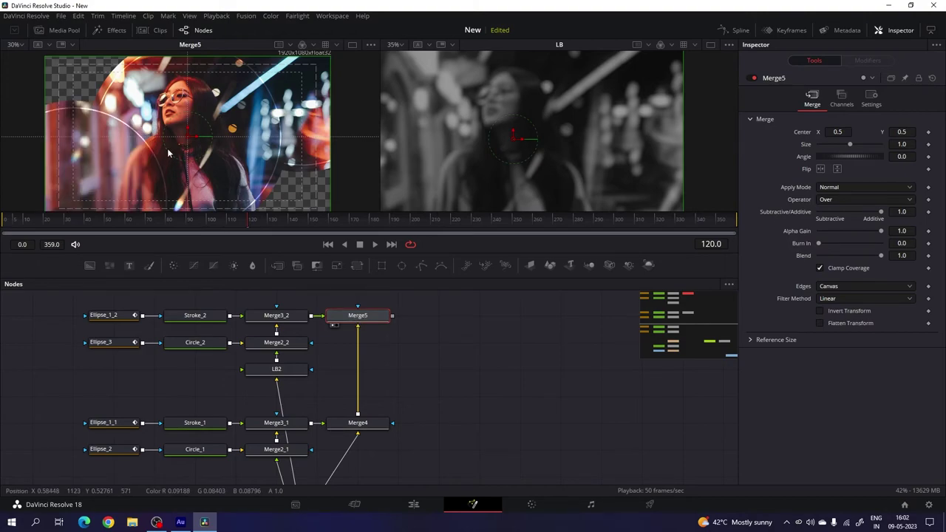
{"action": "left_click_drag", "start_coordinate": [74, 221], "coordinate": [232, 228]}
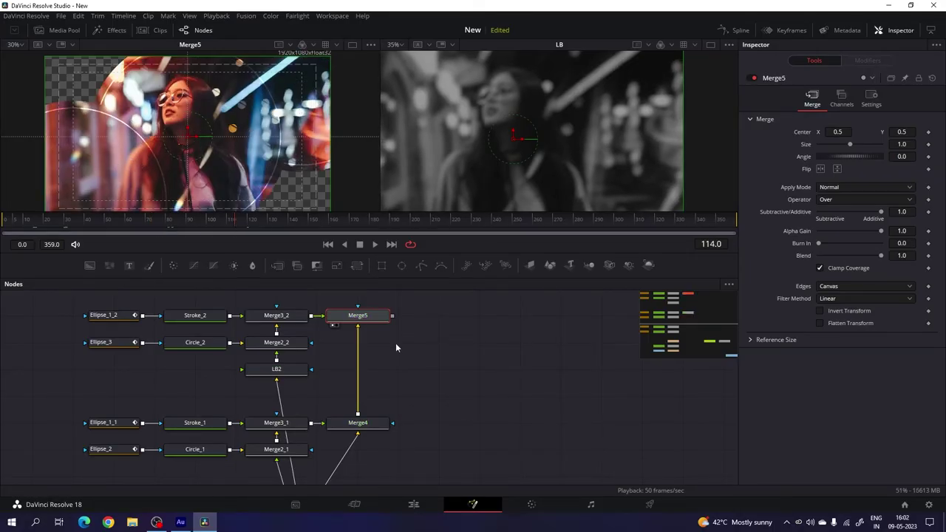
- Move Merge4 and Merge5 together farther away from the Merge3 column to make room between them
{"action": "left_click_drag", "start_coordinate": [419, 311], "coordinate": [325, 438]}
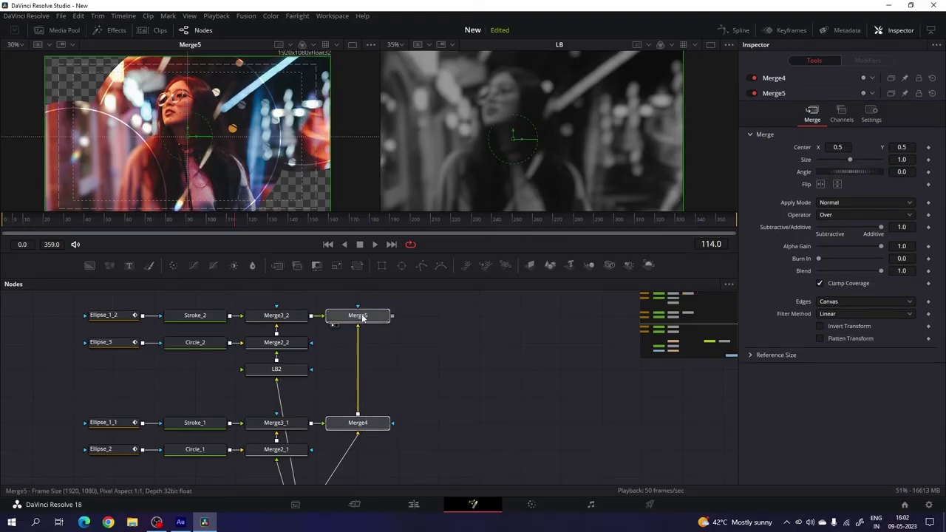
{"action": "left_click_drag", "start_coordinate": [355, 322], "coordinate": [436, 323]}
- Add a Drop Shadow node between Merge3 and Merge4 and set its Drop Distance to 0
{"action": "left_click_drag", "start_coordinate": [509, 411], "coordinate": [478, 357]}
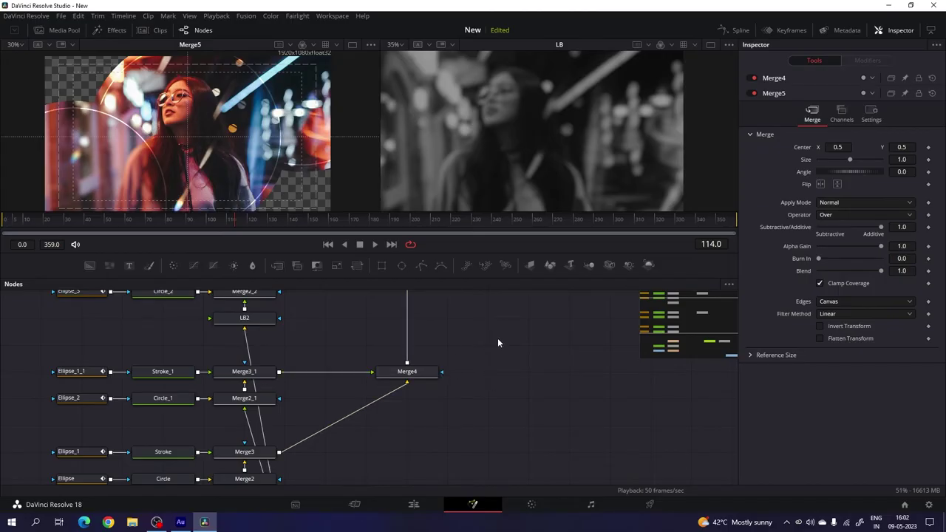
{"action": "key", "text": "shift+space"}
{"action": "type", "text": "Lens Blur"}
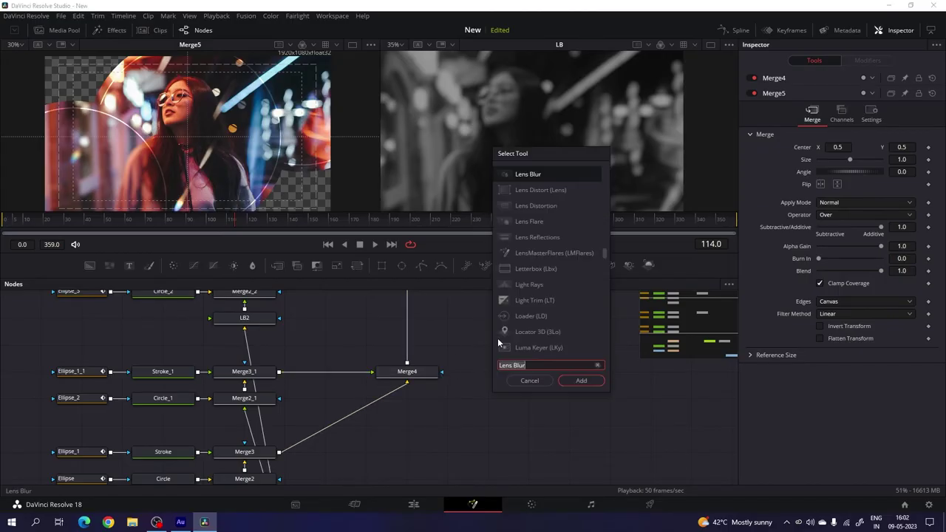
{"action": "key", "text": "ctrl+a"}
{"action": "key", "text": "BackSpace"}
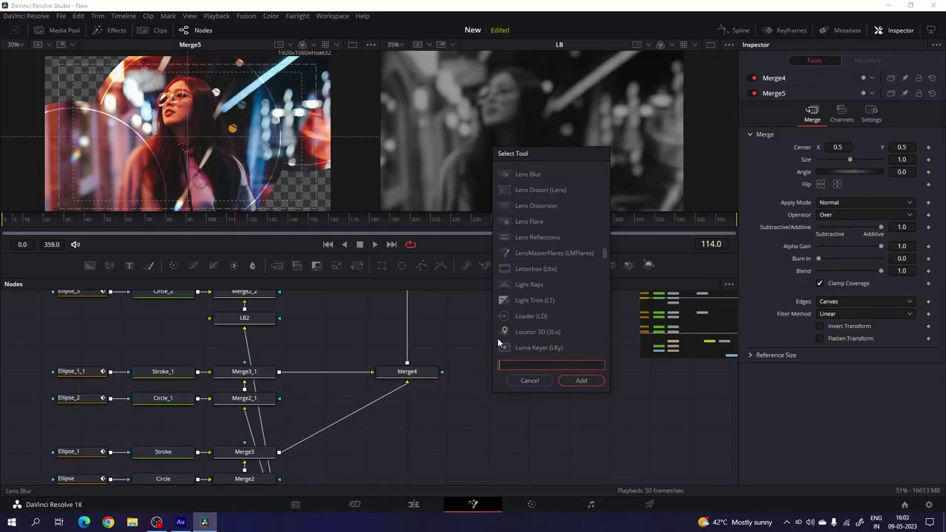
{"action": "type", "text": "drop"}
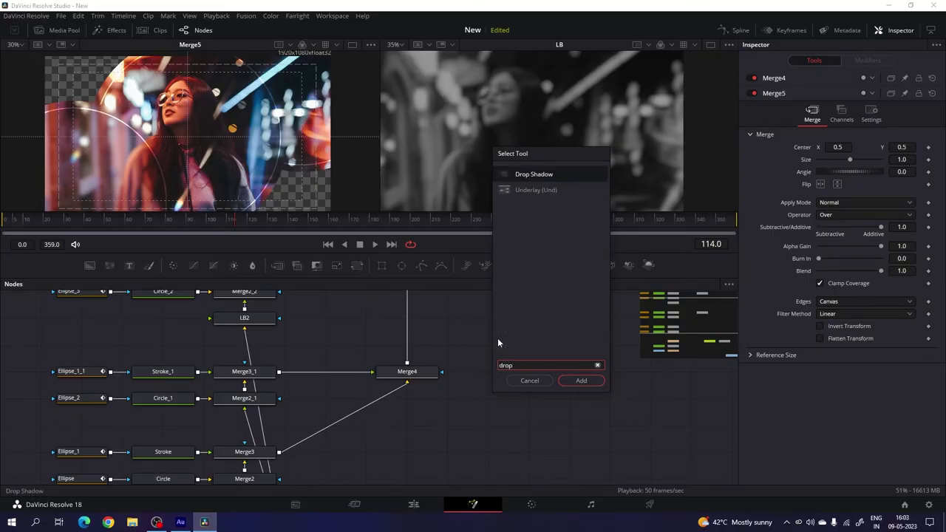
{"action": "left_click", "coordinate": [581, 381]}
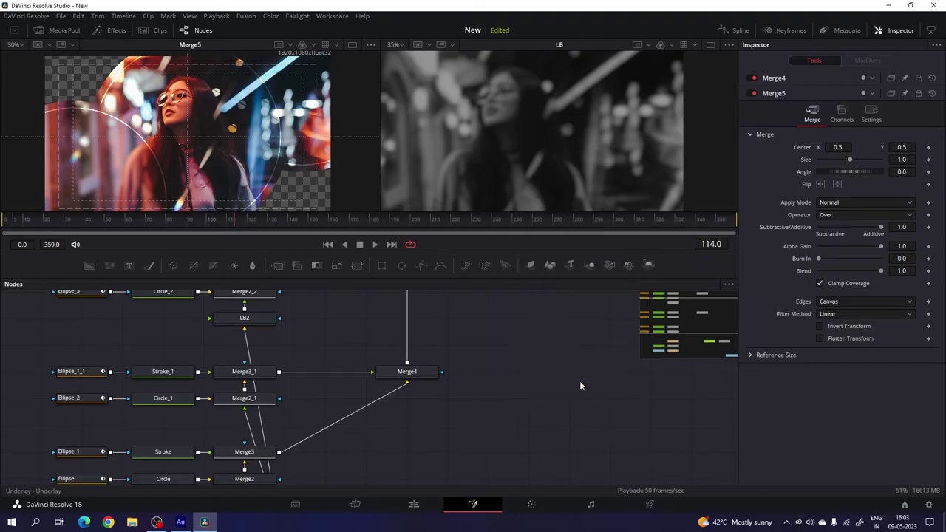
{"action": "left_click_drag", "start_coordinate": [488, 347], "coordinate": [421, 451]}
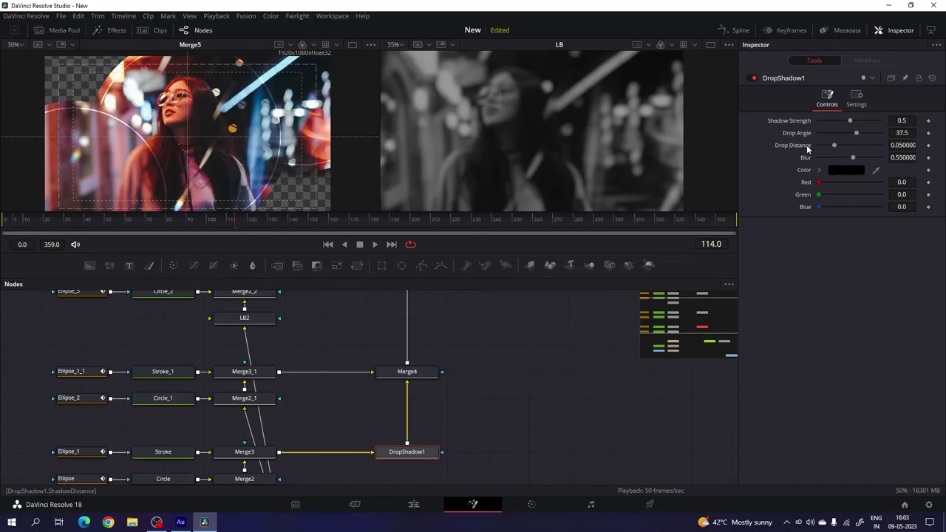
{"action": "left_click_drag", "start_coordinate": [816, 151], "coordinate": [793, 148]}
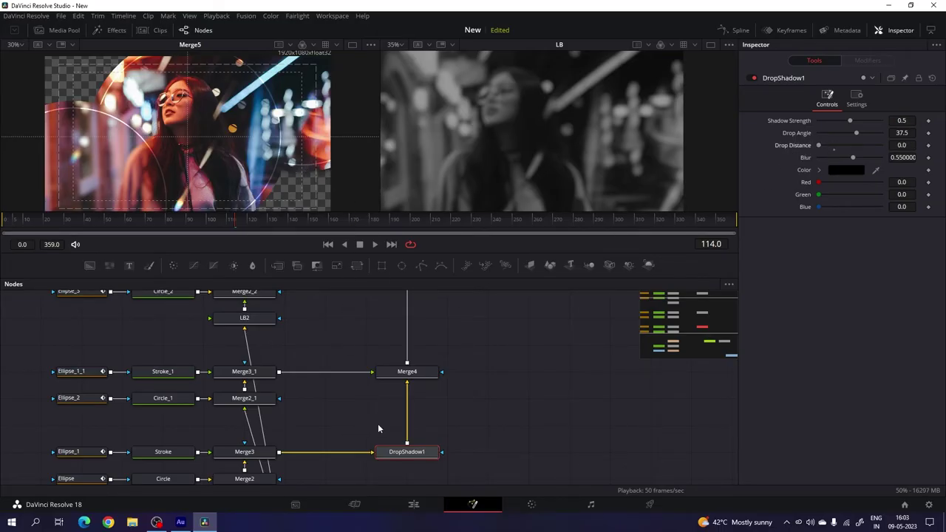
- Copy DropShadow1 and insert the pasted copy into the connection between Merge3_1 and Merge4
{"action": "right_click", "coordinate": [394, 454]}
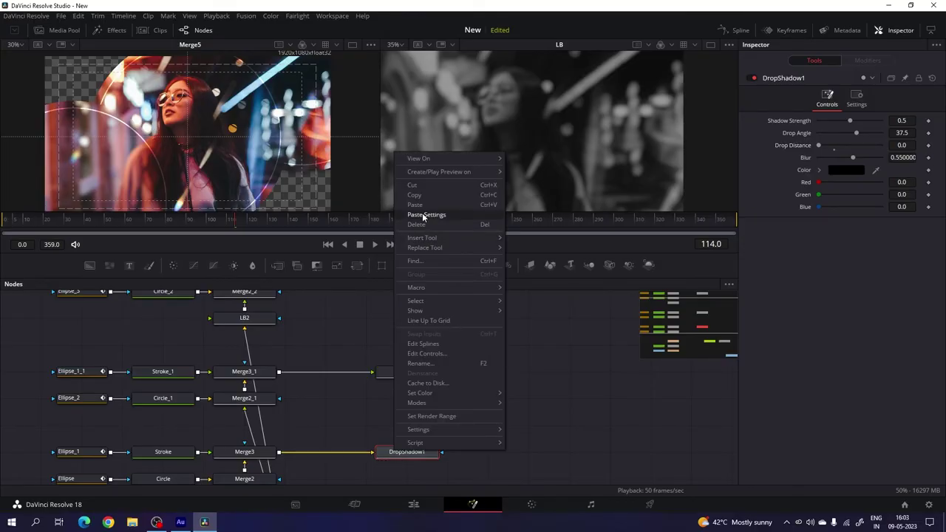
{"action": "left_click", "coordinate": [418, 195]}
{"action": "right_click", "coordinate": [488, 359]}
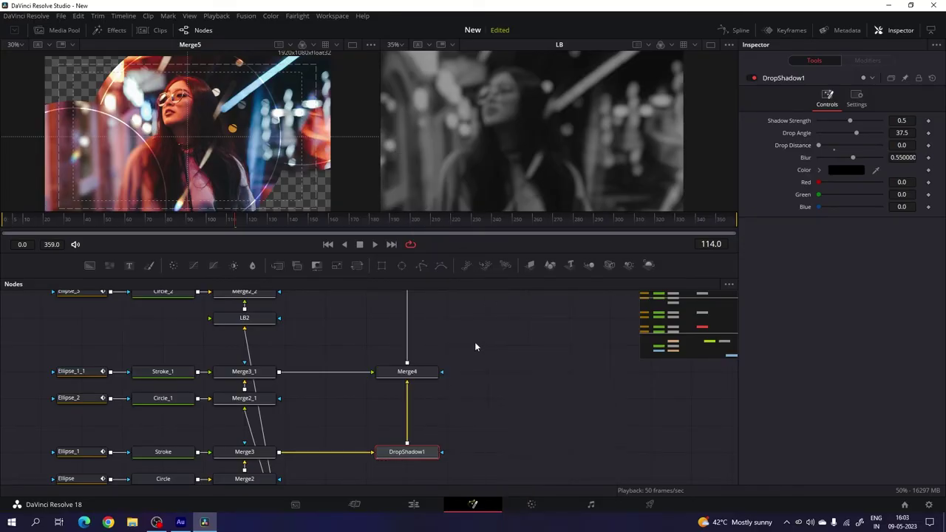
{"action": "left_click", "coordinate": [475, 344]}
{"action": "right_click", "coordinate": [503, 346]}
{"action": "left_click", "coordinate": [526, 500]}
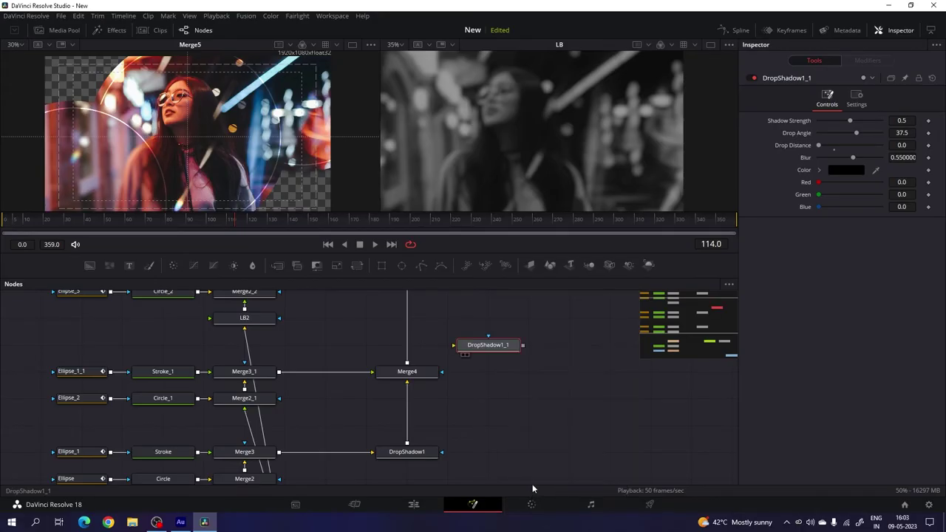
{"action": "left_click_drag", "start_coordinate": [461, 358], "coordinate": [336, 372]}
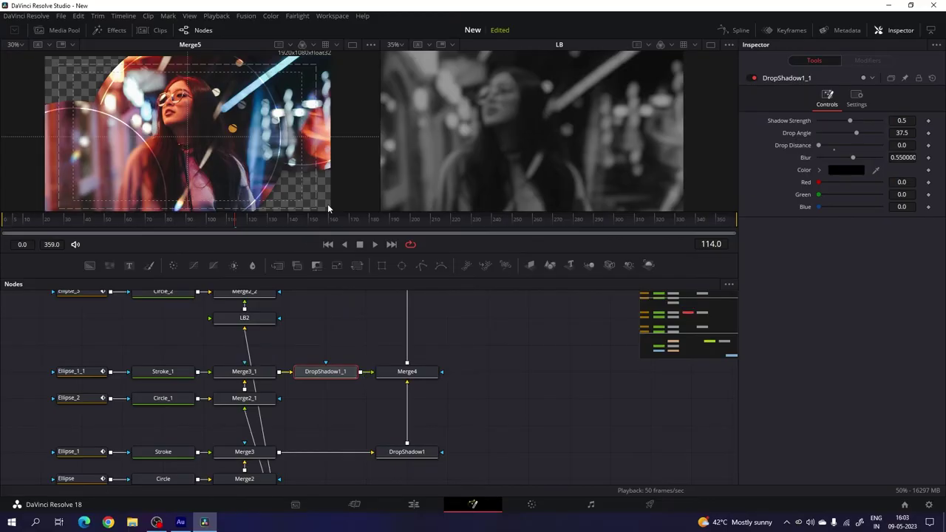
- Paste another Drop Shadow copy into the connection between Merge3_2 and Merge5 and inspect the circle's edge up close in the first viewer
{"action": "left_click_drag", "start_coordinate": [378, 333], "coordinate": [382, 383]}
{"action": "left_click", "coordinate": [344, 357]}
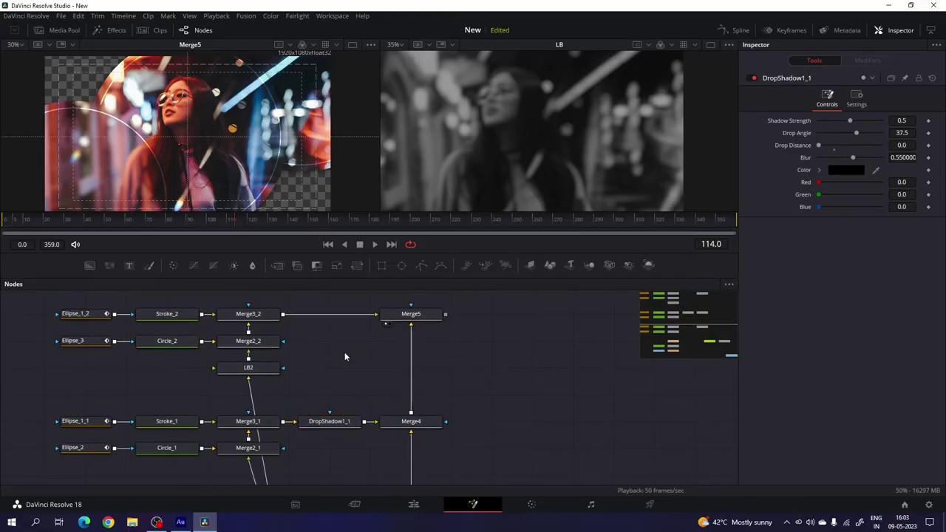
{"action": "right_click", "coordinate": [336, 339]}
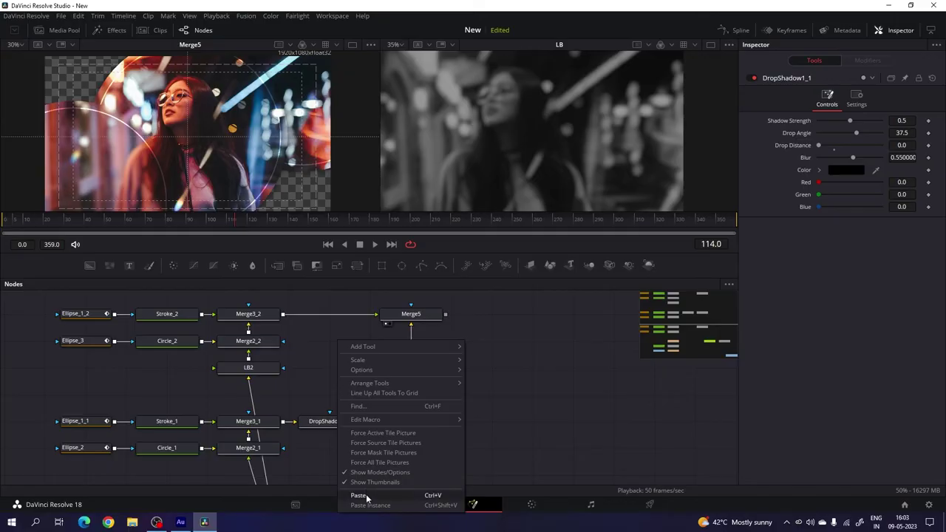
{"action": "left_click", "coordinate": [377, 442]}
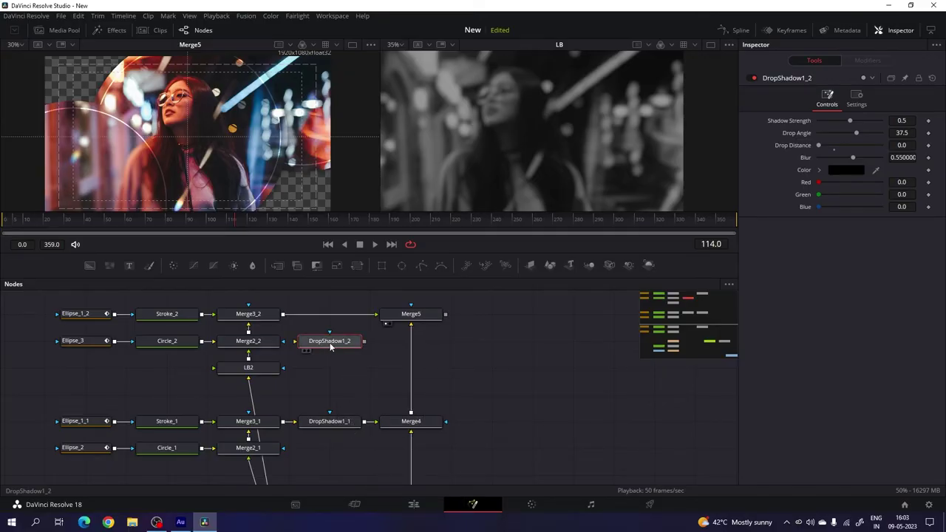
{"action": "left_click_drag", "start_coordinate": [331, 347], "coordinate": [335, 317]}
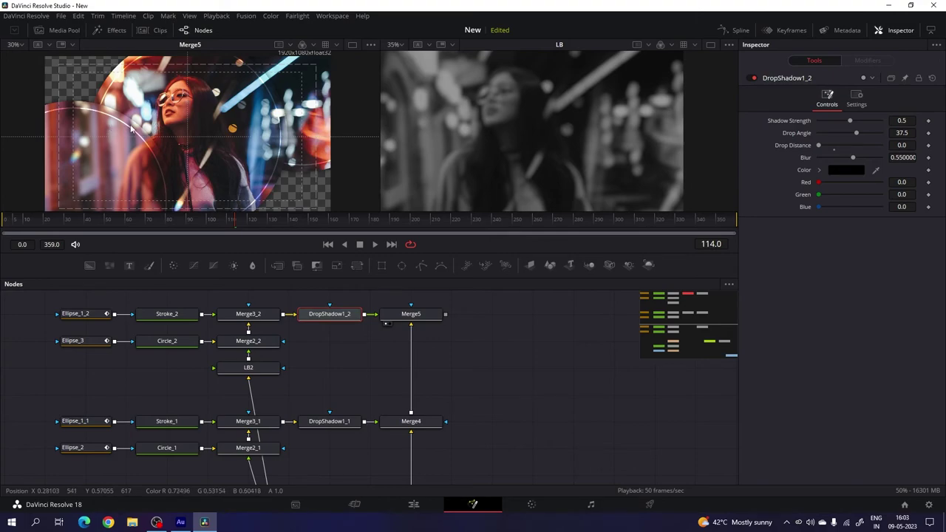
{"action": "scroll", "coordinate": [132, 128], "scroll_direction": "up", "scroll_amount": 3}
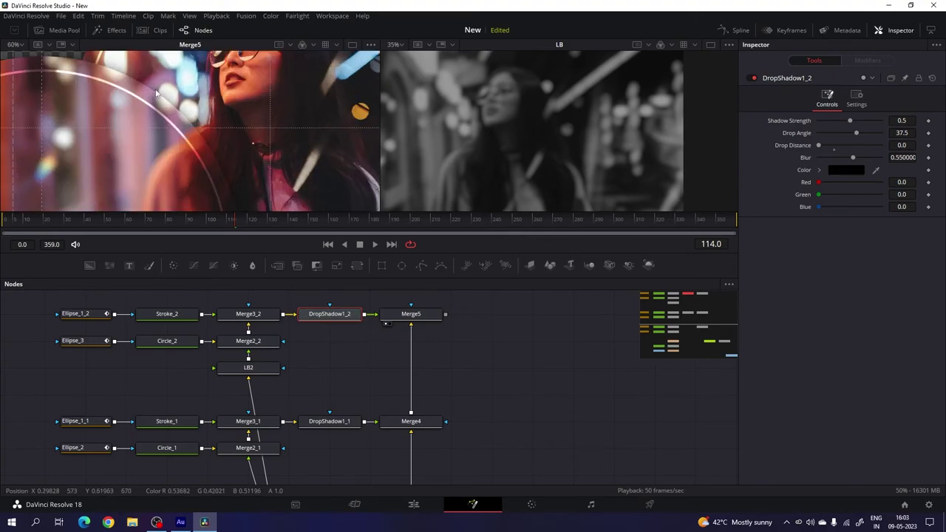
{"action": "scroll", "coordinate": [190, 128], "scroll_direction": "down", "scroll_amount": 3}
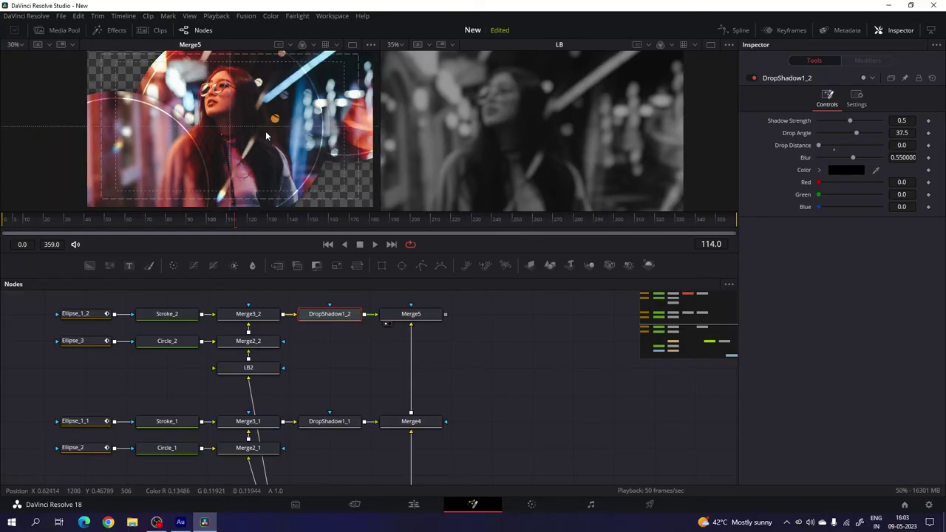
- Enlarge the node area, merge the Merge5 output over the blurred background branch with a new Merge node, and place it level with Merge5
{"action": "left_click_drag", "start_coordinate": [454, 253], "coordinate": [451, 226]}
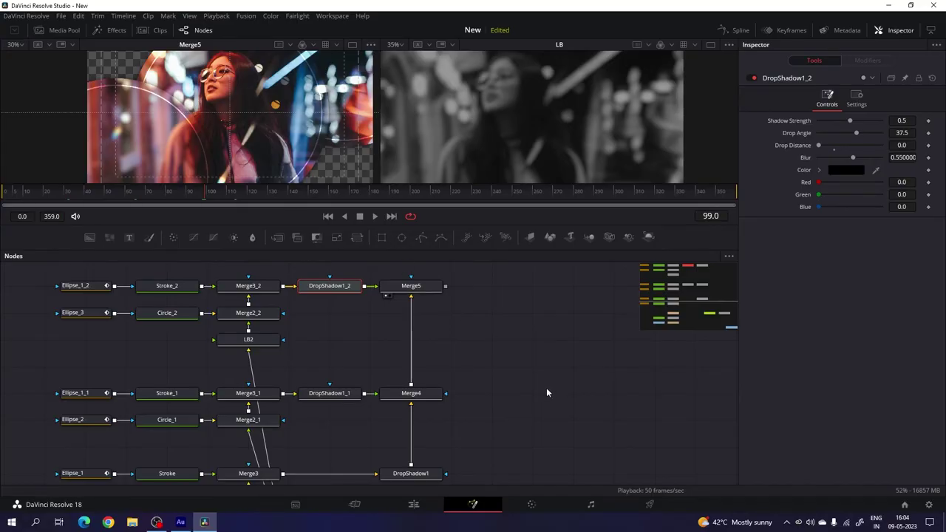
{"action": "left_click_drag", "start_coordinate": [546, 393], "coordinate": [362, 363]}
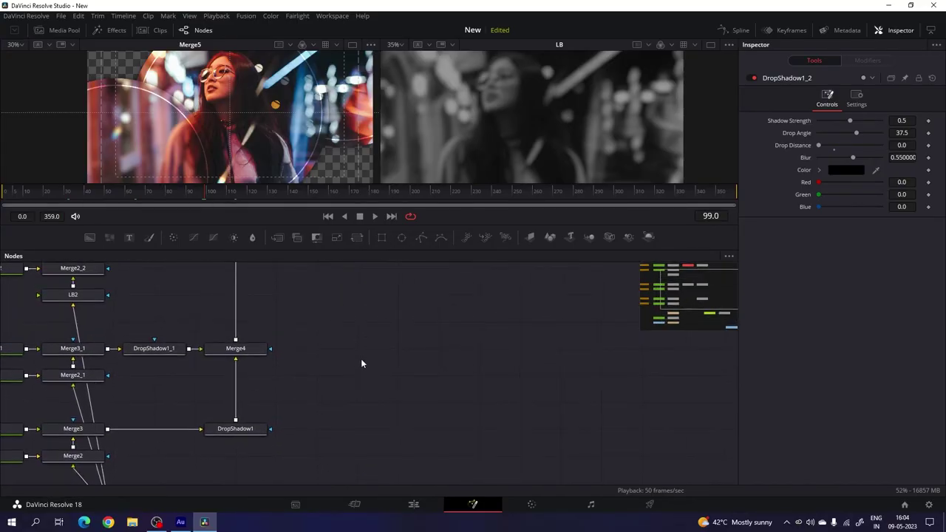
{"action": "scroll", "coordinate": [360, 358], "scroll_direction": "up", "scroll_amount": 3}
{"action": "left_click_drag", "start_coordinate": [272, 305], "coordinate": [394, 391]}
{"action": "left_click_drag", "start_coordinate": [443, 348], "coordinate": [411, 289]}
{"action": "scroll", "coordinate": [411, 289], "scroll_direction": "up", "scroll_amount": 3}
{"action": "left_click_drag", "start_coordinate": [380, 391], "coordinate": [383, 315]}
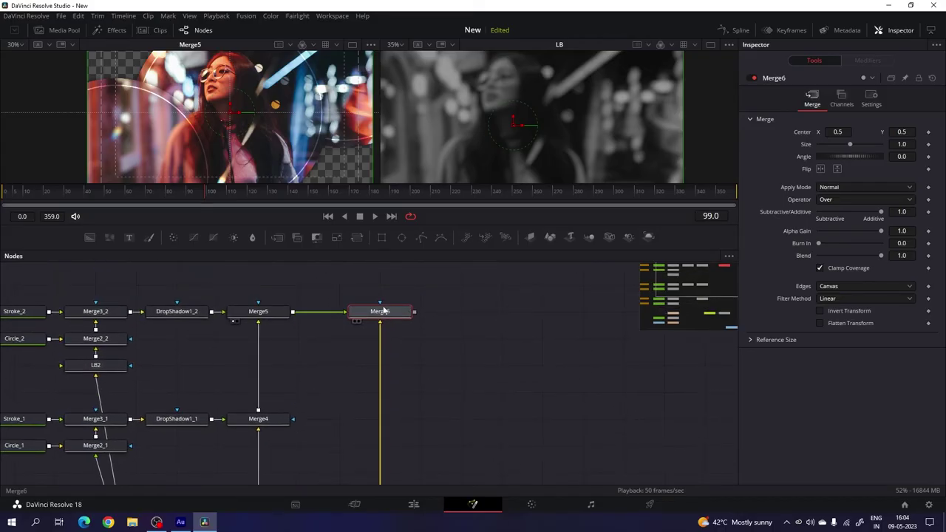
- Display the Merge6 output in the second viewer and check the composite at several frames
{"action": "key", "text": "2"}
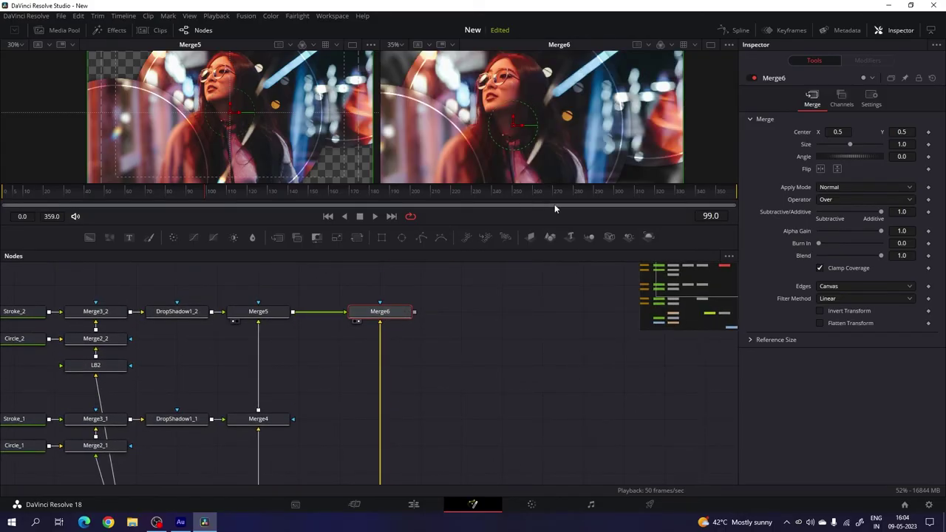
{"action": "left_click", "coordinate": [476, 194]}
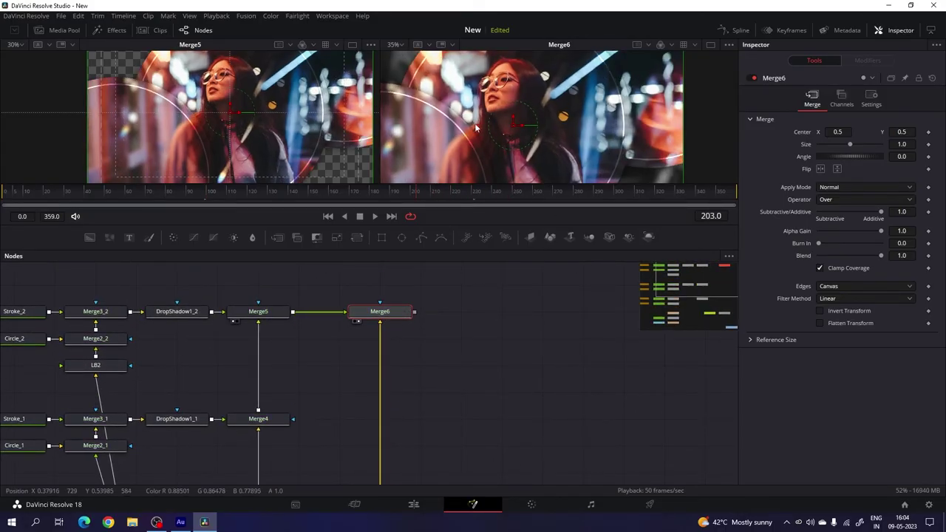
{"action": "left_click", "coordinate": [237, 197]}
{"action": "mouse_move", "coordinate": [237, 201]}
{"action": "left_mouse_down"}
{"action": "mouse_move", "coordinate": [75, 203]}
{"action": "mouse_move", "coordinate": [252, 201]}
{"action": "left_mouse_up"}
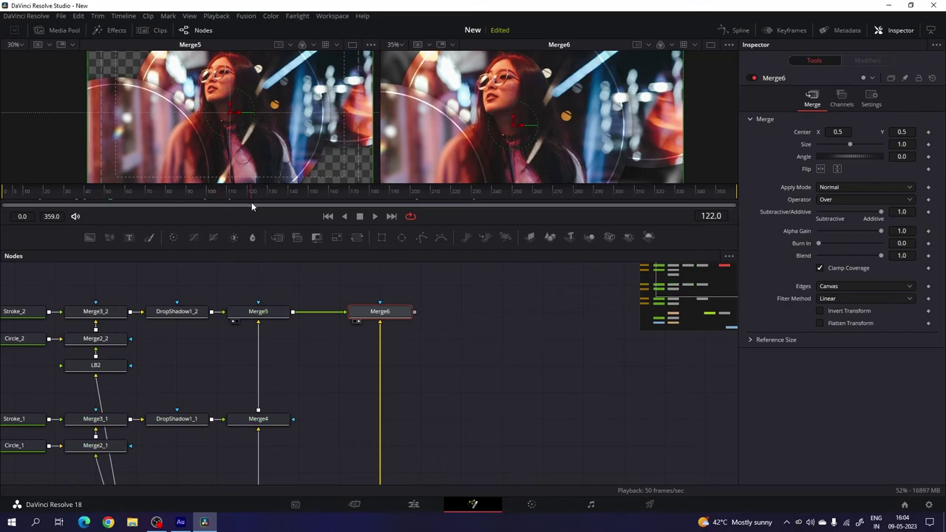
- Enlarge the viewer area, show only the Merge6 viewer fitted to its space, and inspect the composite up to frame 169
{"action": "left_click_drag", "start_coordinate": [417, 222], "coordinate": [417, 316]}
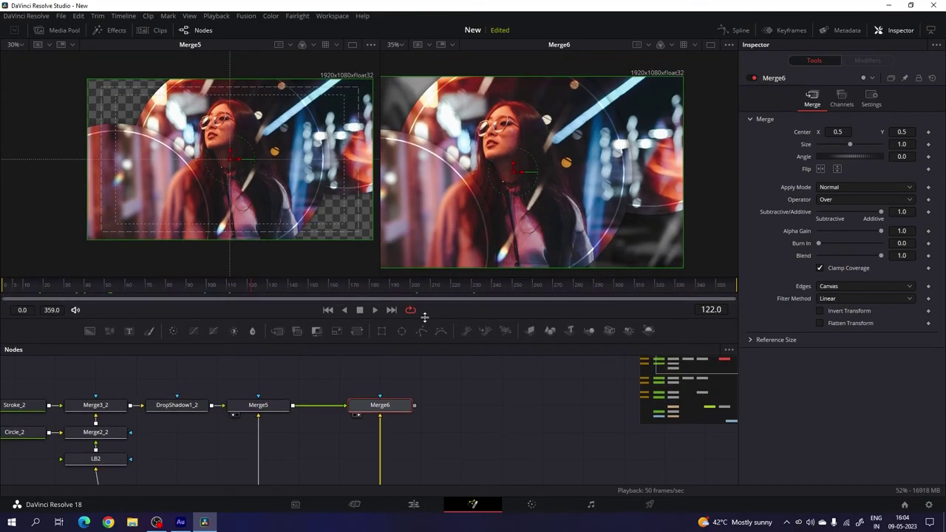
{"action": "left_click", "coordinate": [398, 44]}
{"action": "left_click", "coordinate": [396, 77]}
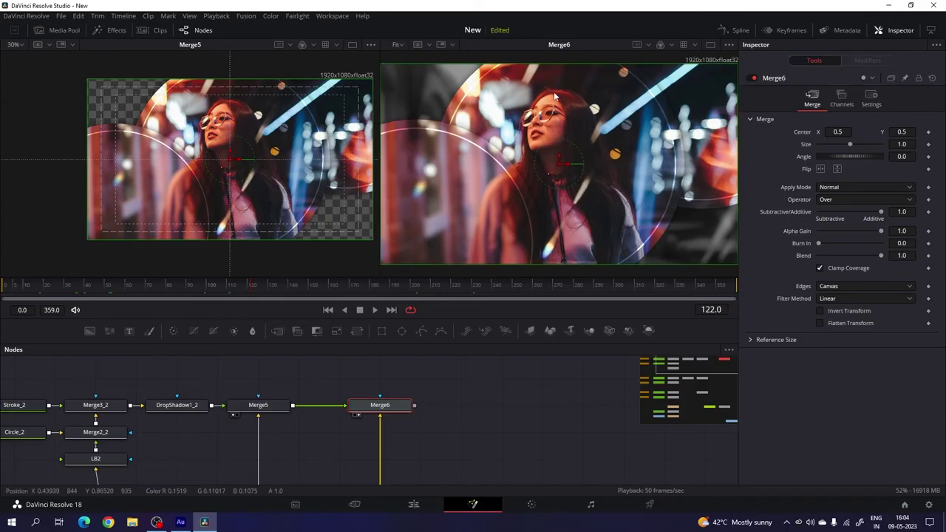
{"action": "left_click", "coordinate": [710, 45]}
{"action": "left_click_drag", "start_coordinate": [204, 290], "coordinate": [347, 289]}
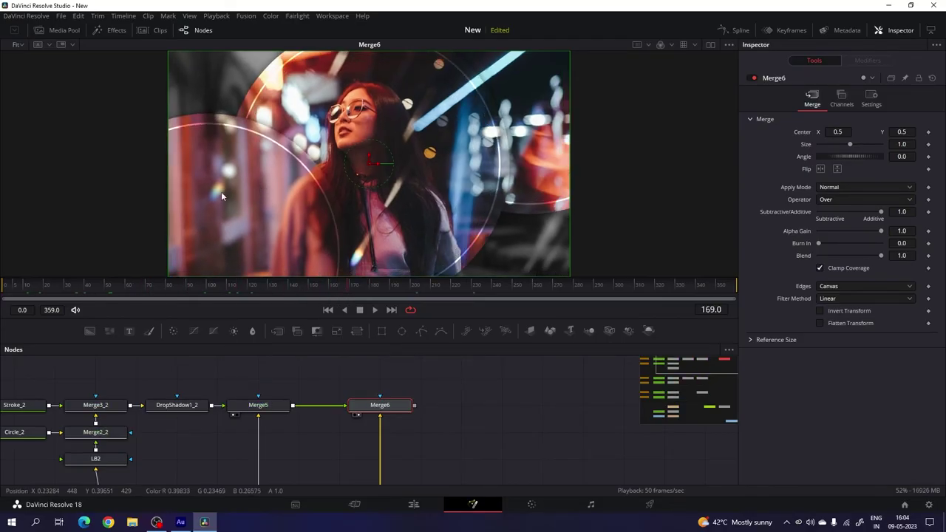
- Add a Text+ node beside Merge6 and merge it over the Merge6 output with a new Merge node
{"action": "left_click_drag", "start_coordinate": [489, 407], "coordinate": [392, 417]}
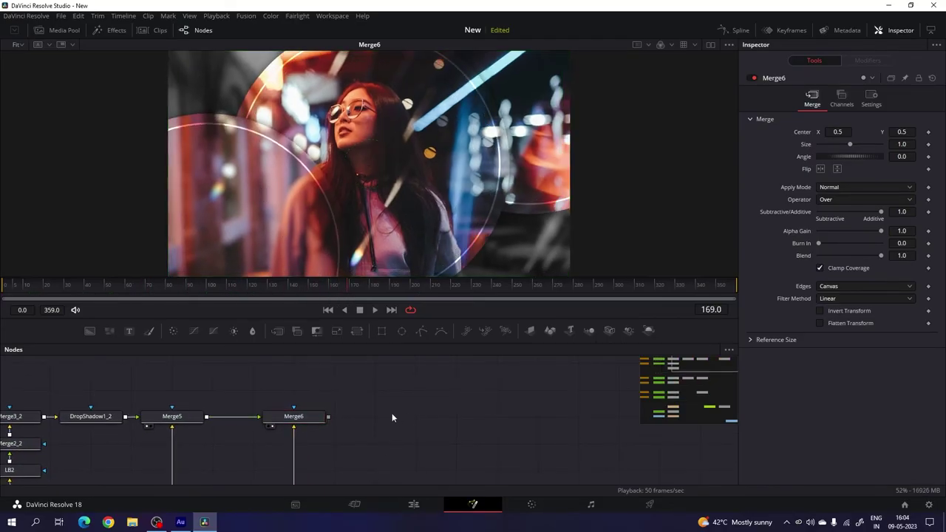
{"action": "left_click_drag", "start_coordinate": [348, 343], "coordinate": [349, 301]}
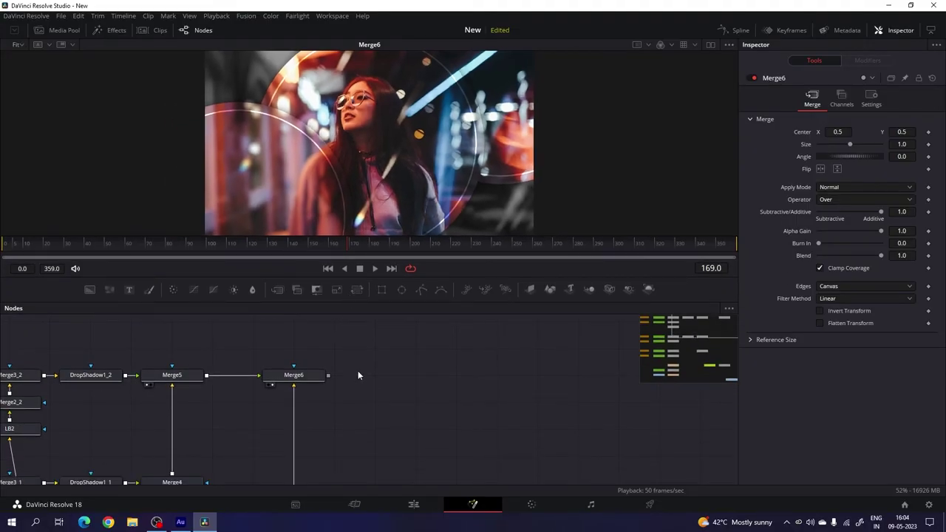
{"action": "left_click_drag", "start_coordinate": [401, 380], "coordinate": [377, 384]}
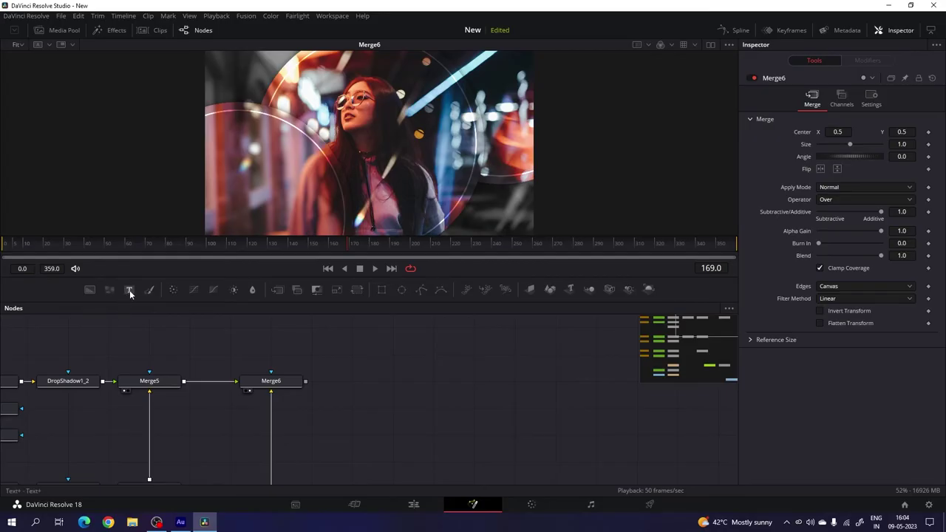
{"action": "left_click_drag", "start_coordinate": [129, 289], "coordinate": [377, 345]}
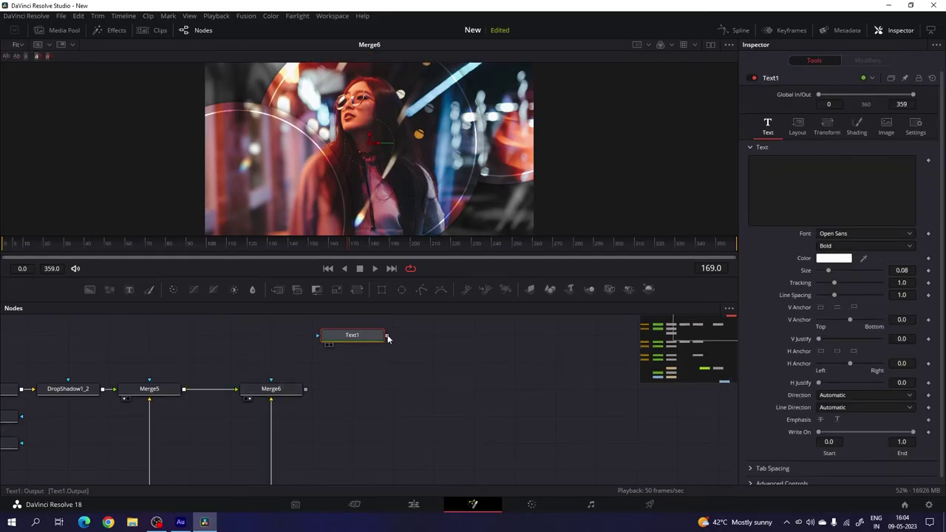
{"action": "left_click_drag", "start_coordinate": [387, 337], "coordinate": [308, 391]}
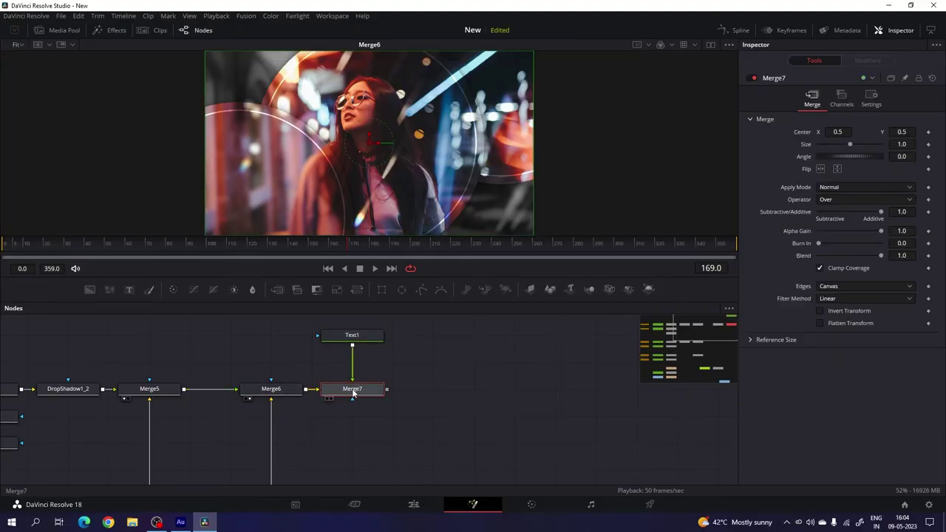
- Show the new Merge7 output in the viewer and enter Creative as the text of Text1
{"action": "left_click", "coordinate": [372, 335]}
{"action": "left_click", "coordinate": [783, 193]}
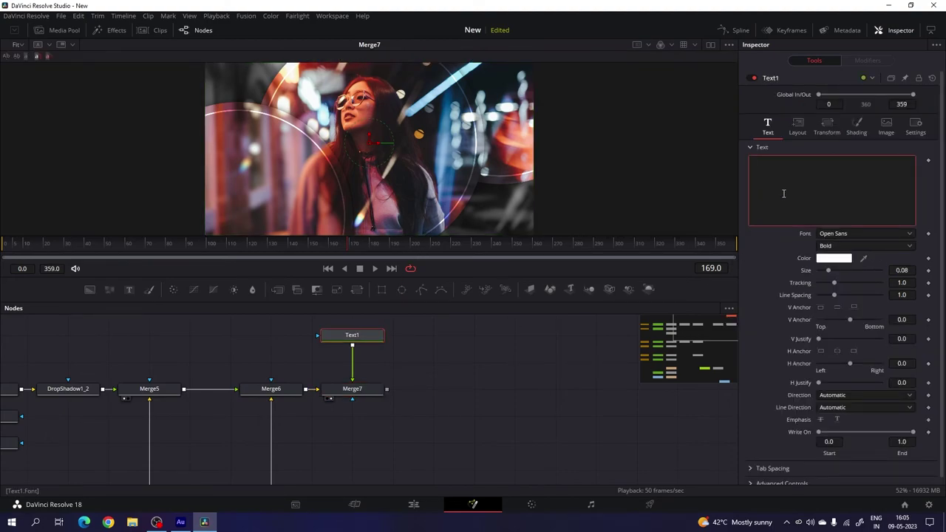
{"action": "type", "text": "Creative"}
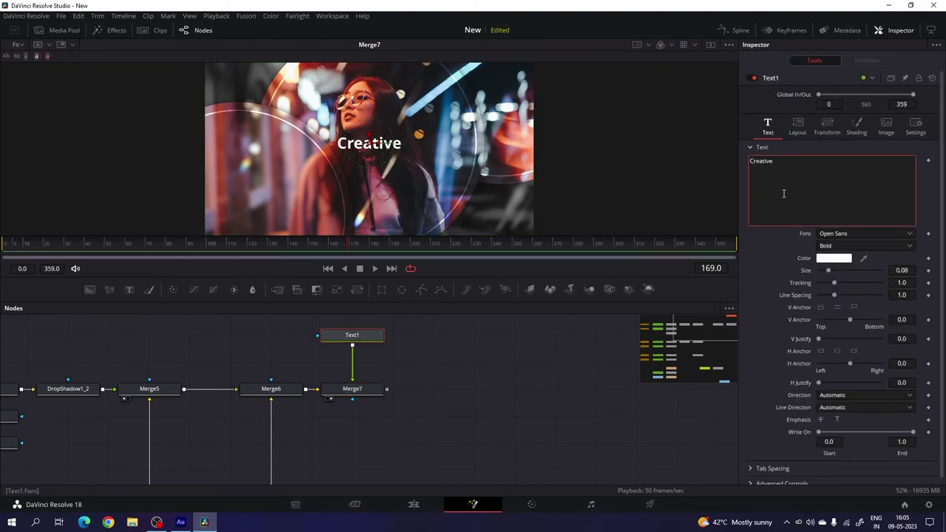
- Set the title's font to Bebas Neue Pro in the Middle style with a size of 0.1
{"action": "left_click", "coordinate": [838, 235]}
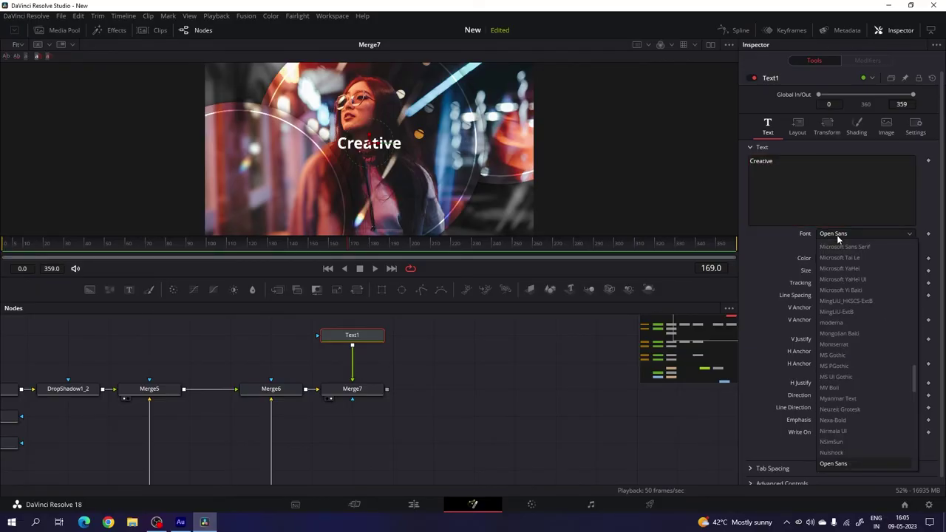
{"action": "scroll", "coordinate": [842, 263], "scroll_direction": "up", "scroll_amount": 10}
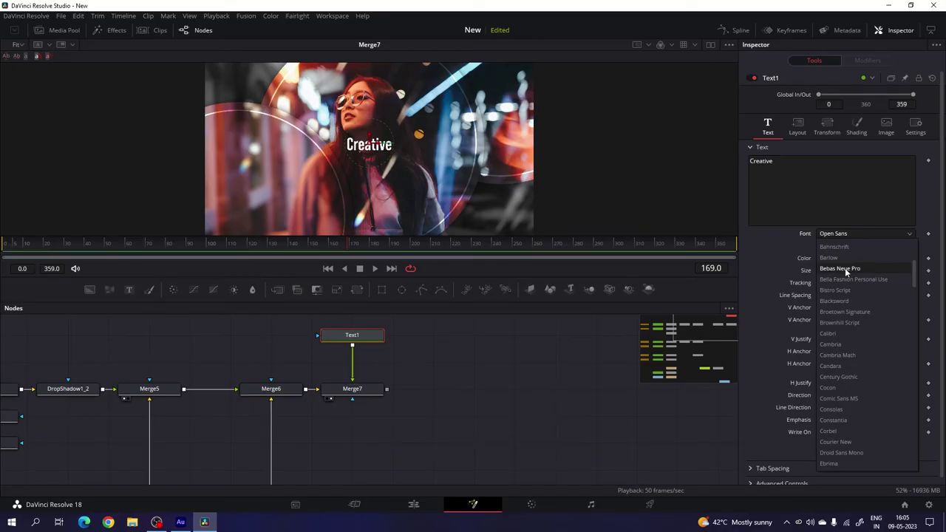
{"action": "left_click", "coordinate": [844, 267]}
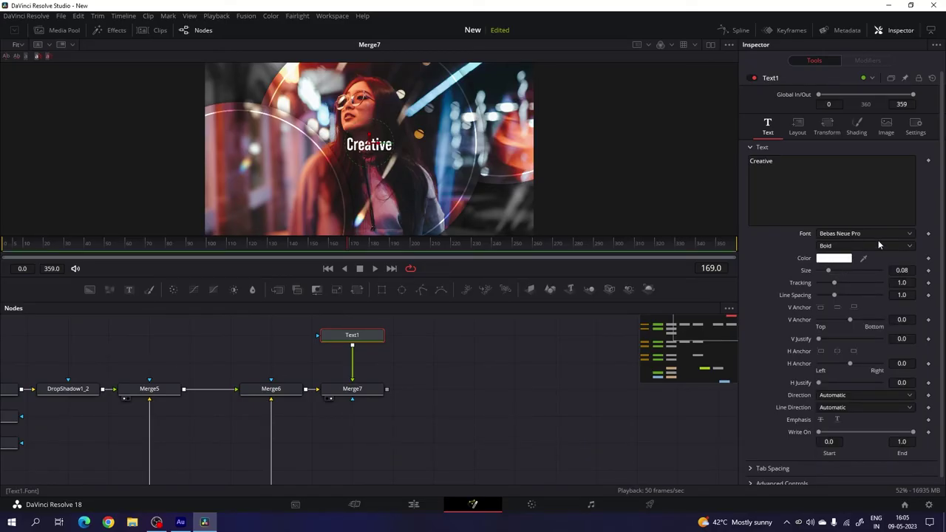
{"action": "left_click", "coordinate": [851, 248]}
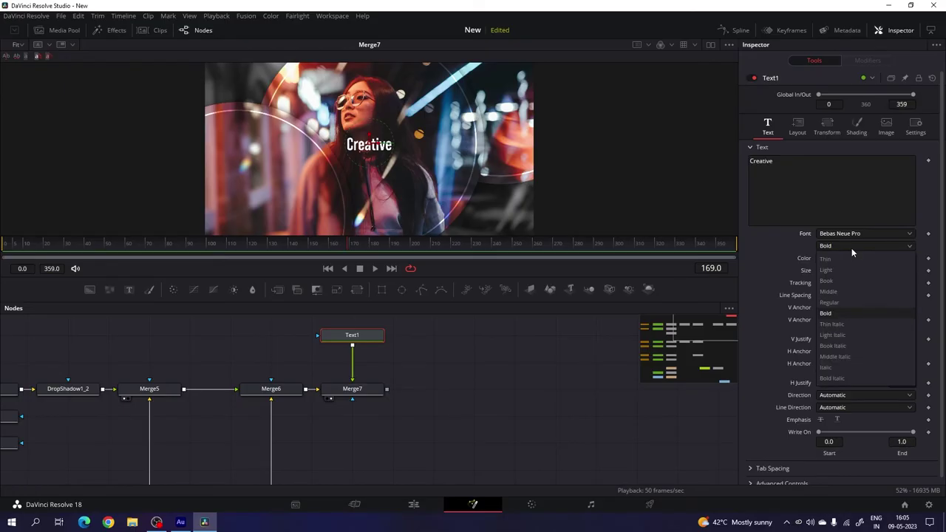
{"action": "left_click", "coordinate": [838, 292]}
{"action": "left_click_drag", "start_coordinate": [828, 272], "coordinate": [832, 271]}
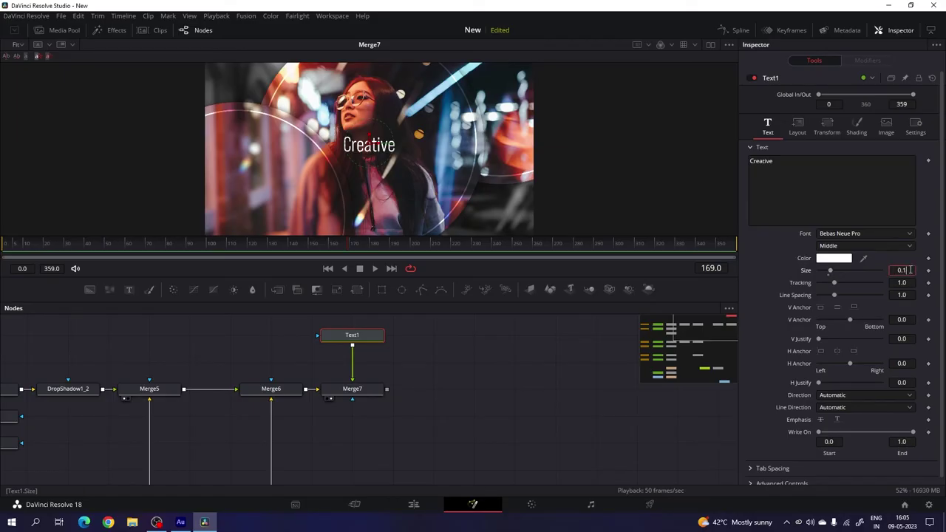
{"action": "key", "text": "Tab"}
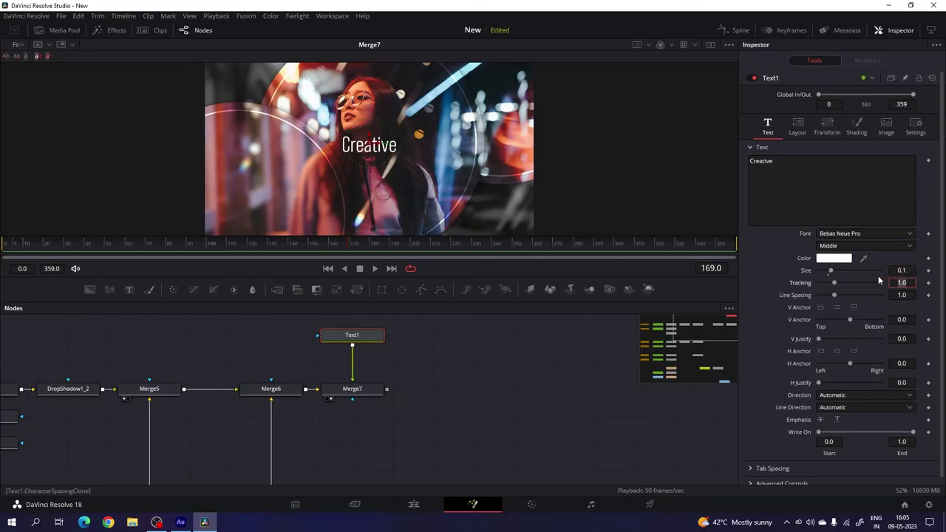
- Anchor the title horizontally to the left and, using the viewer guides, place it at the frame's lower left just inside the outer safe-area line
{"action": "left_click", "coordinate": [820, 353]}
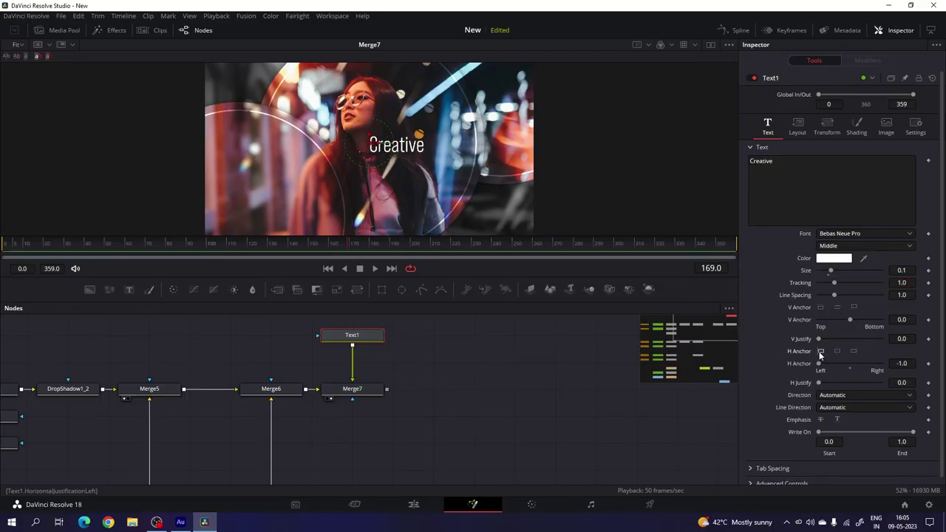
{"action": "left_click_drag", "start_coordinate": [369, 166], "coordinate": [238, 181]}
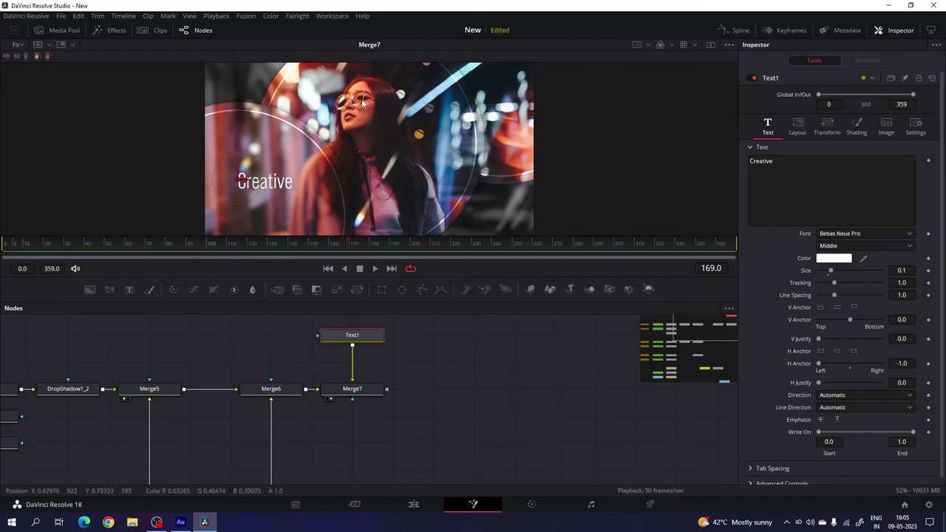
{"action": "right_click", "coordinate": [362, 103]}
{"action": "mouse_move", "coordinate": [398, 127]}
{"action": "left_click", "coordinate": [509, 130]}
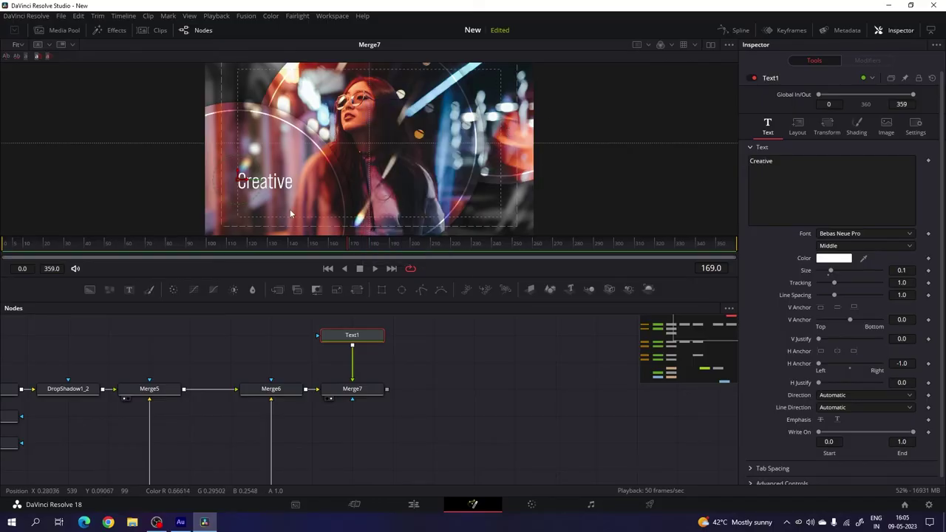
{"action": "scroll", "coordinate": [230, 199], "scroll_direction": "up", "scroll_amount": 5}
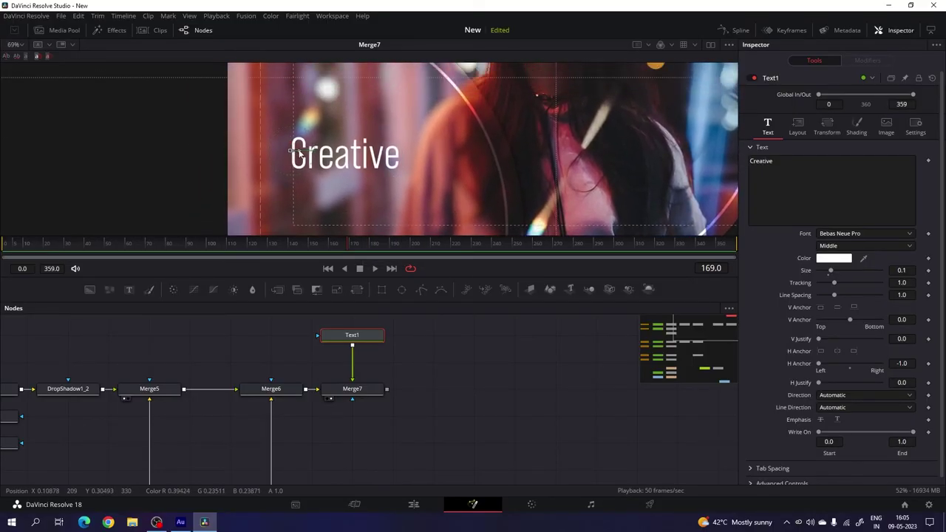
{"action": "left_click_drag", "start_coordinate": [298, 158], "coordinate": [275, 131]}
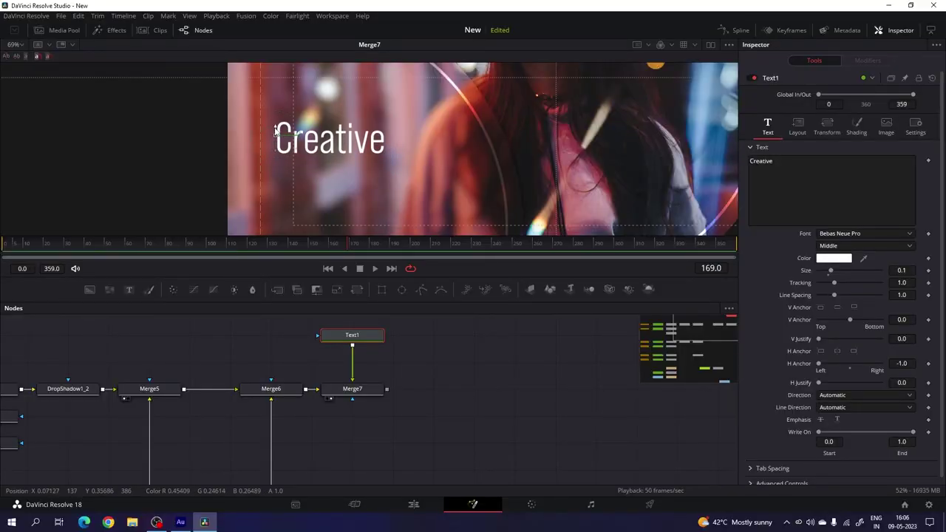
{"action": "left_click", "coordinate": [488, 365]}
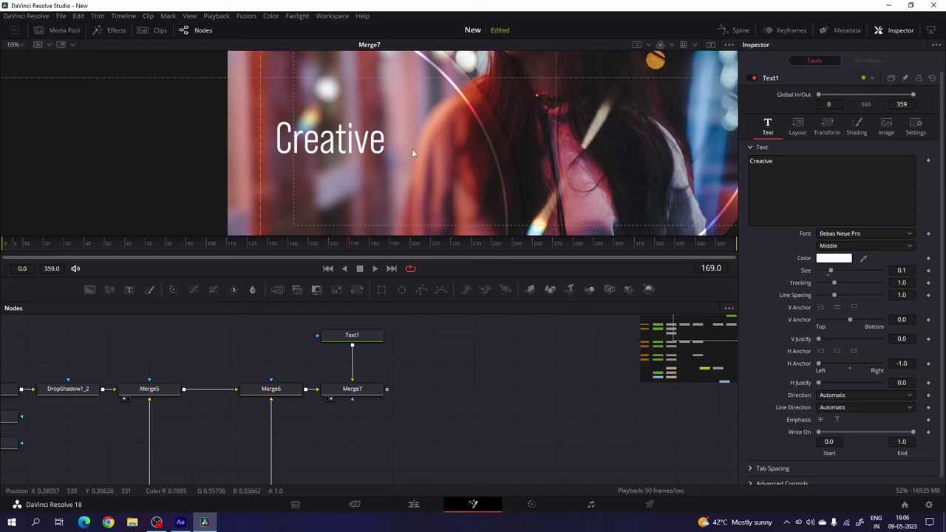
- Apply a Follower modifier to the text of Text1
{"action": "left_click", "coordinate": [359, 336]}
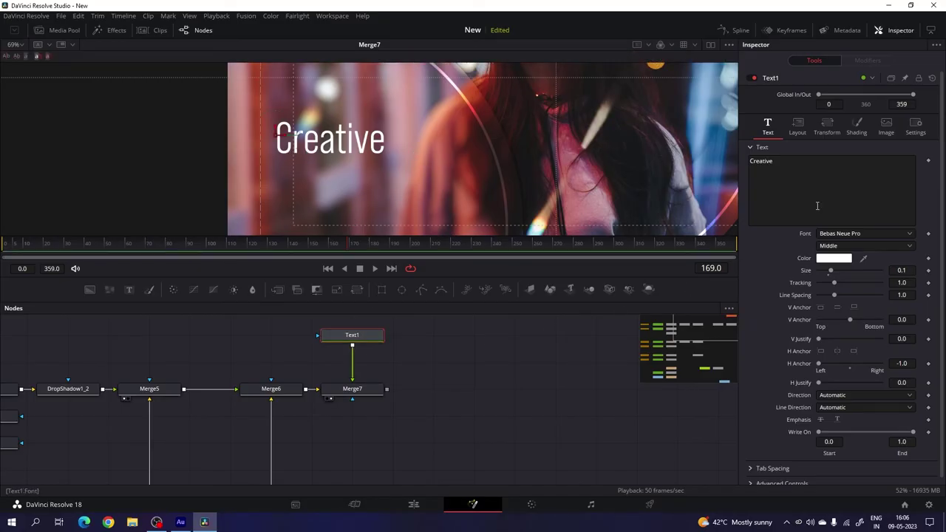
{"action": "left_click", "coordinate": [776, 174]}
{"action": "right_click", "coordinate": [782, 174]}
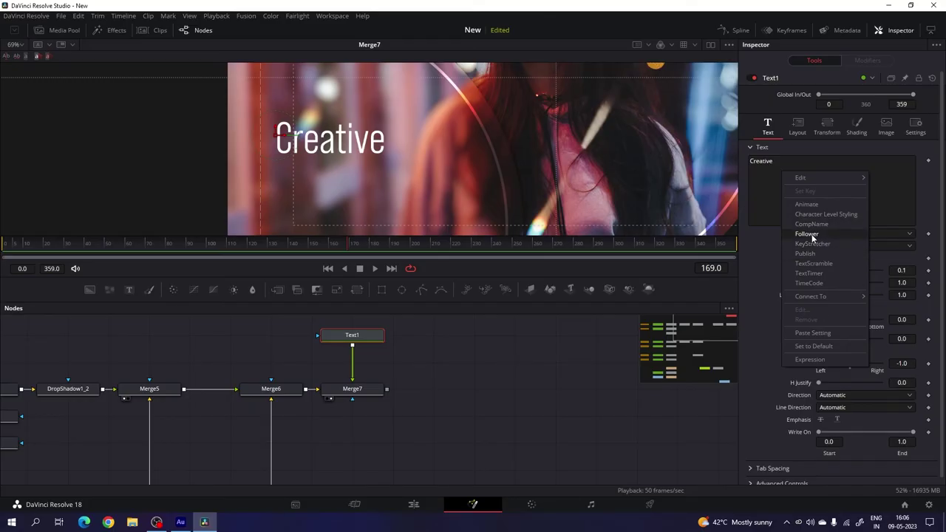
{"action": "left_click", "coordinate": [812, 235]}
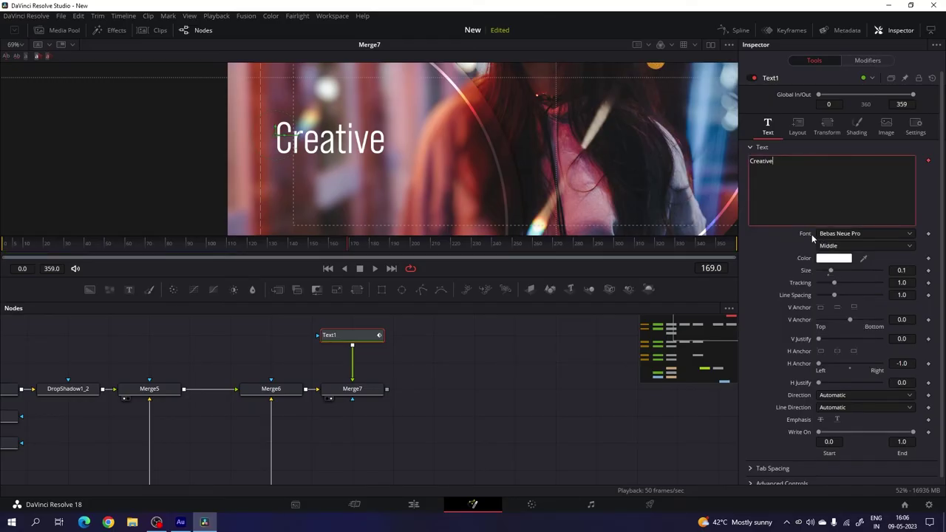
- Set the Follower's delay to 5 between each character and its order to Random But One by One
{"action": "left_click", "coordinate": [867, 62]}
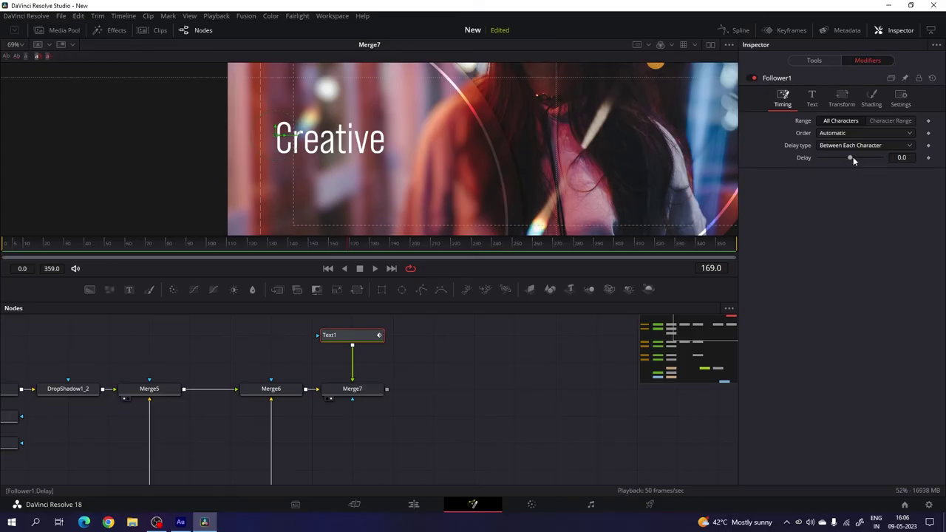
{"action": "left_click_drag", "start_coordinate": [852, 157], "coordinate": [855, 159]}
{"action": "left_click", "coordinate": [903, 159]}
{"action": "type", "text": "5"}
{"action": "key", "text": "Return"}
{"action": "left_click", "coordinate": [838, 134]}
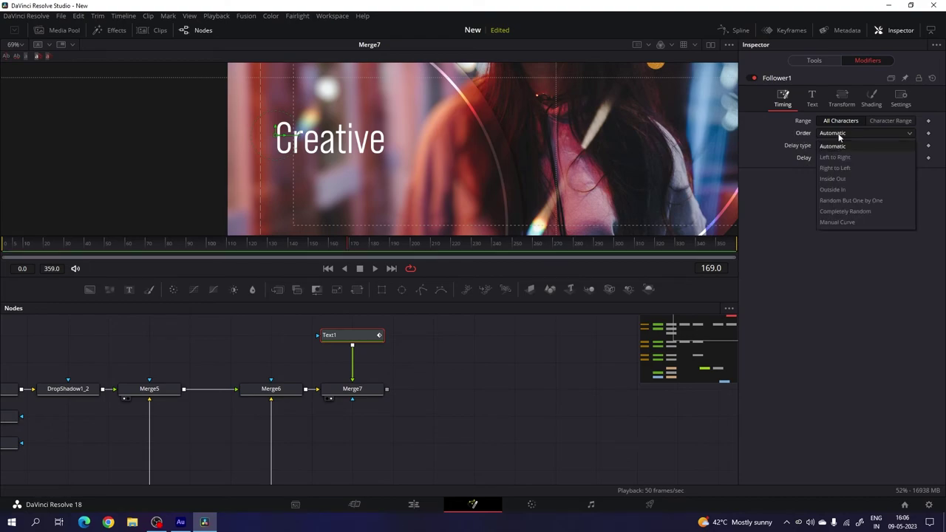
{"action": "left_click", "coordinate": [851, 200]}
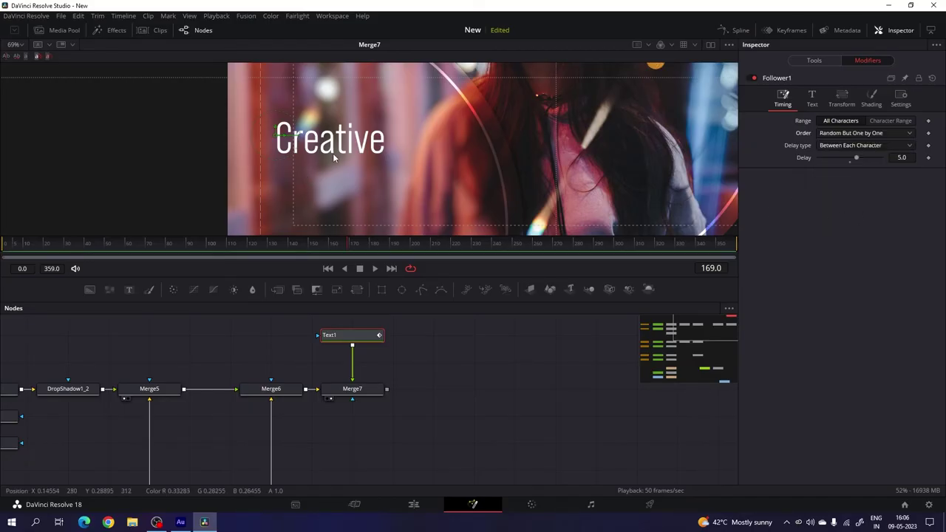
- Animate the Follower's shading opacity with a keyframe of 1.0 at frame 120 and 0.0 at frame 30
{"action": "left_click", "coordinate": [868, 102]}
{"action": "mouse_move", "coordinate": [241, 244]}
{"action": "left_mouse_down"}
{"action": "mouse_move", "coordinate": [64, 244]}
{"action": "mouse_move", "coordinate": [248, 252]}
{"action": "left_mouse_up"}
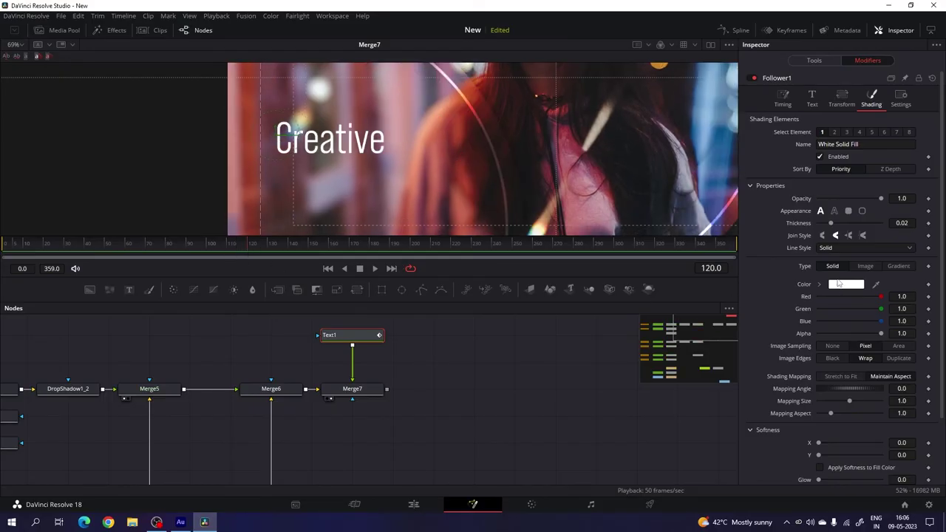
{"action": "right_click", "coordinate": [808, 207]}
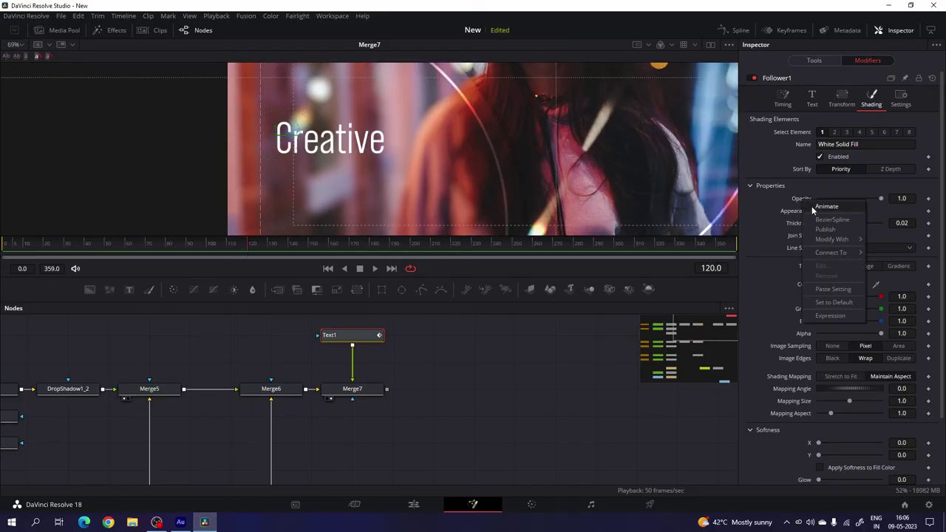
{"action": "left_click", "coordinate": [821, 207]}
{"action": "left_click_drag", "start_coordinate": [242, 251], "coordinate": [65, 250]}
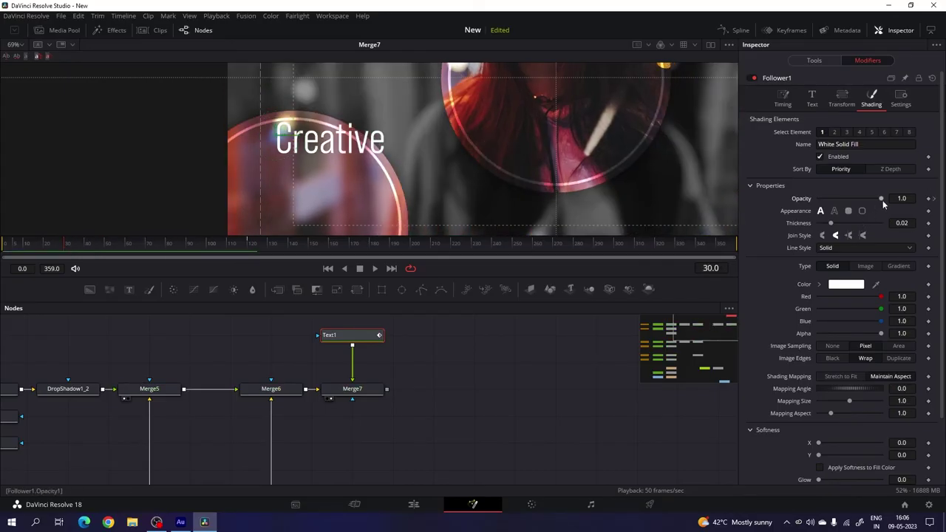
{"action": "left_click_drag", "start_coordinate": [882, 200], "coordinate": [733, 209]}
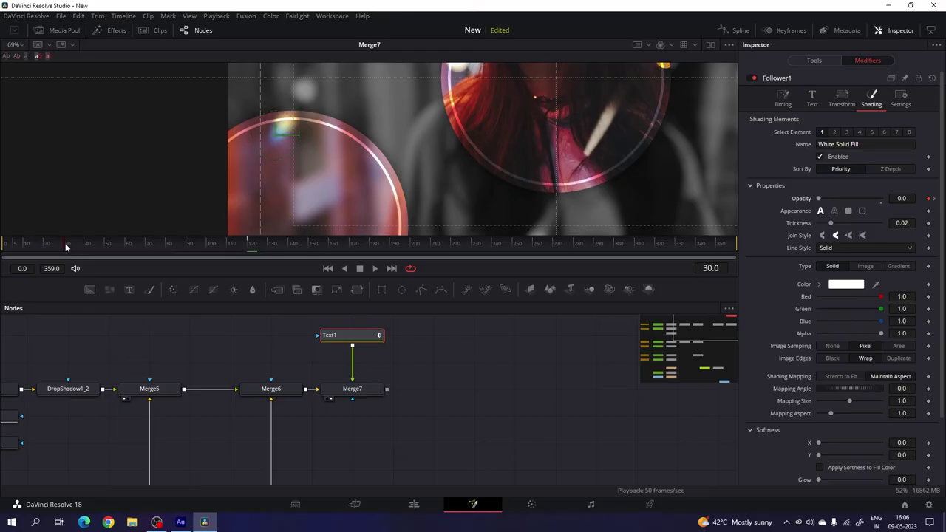
- Preview the Creative title's fade, and paste a copy of the Text1 node, renaming it Text2
{"action": "left_click_drag", "start_coordinate": [65, 247], "coordinate": [280, 249]}
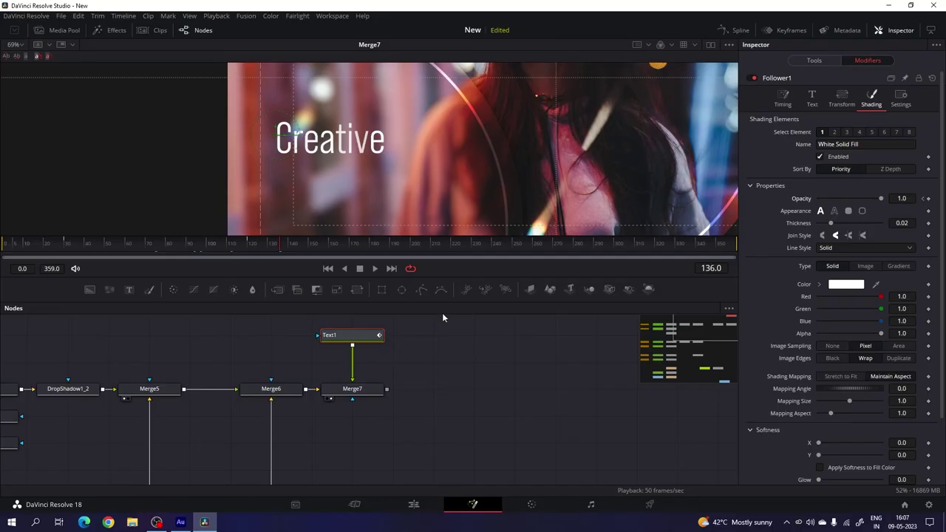
{"action": "left_click", "coordinate": [364, 341]}
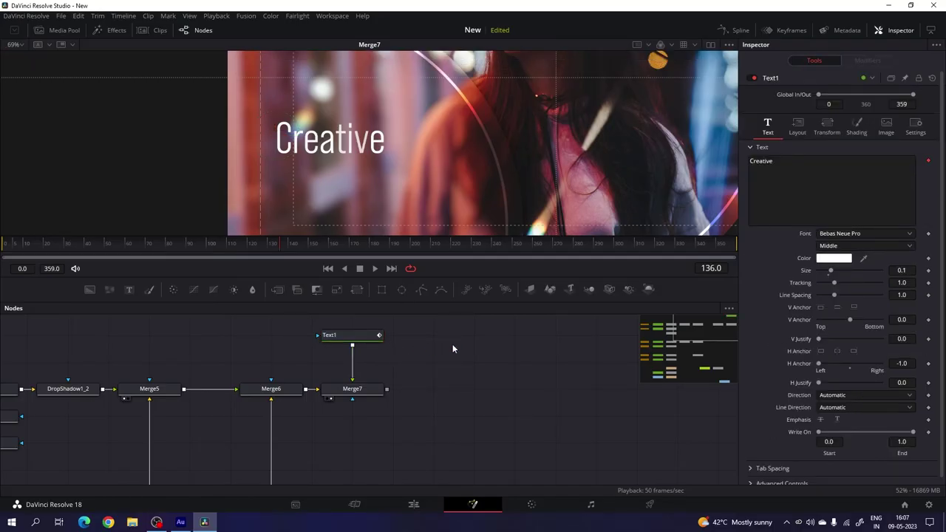
{"action": "key", "text": "ctrl+v"}
{"action": "right_click", "coordinate": [439, 338]}
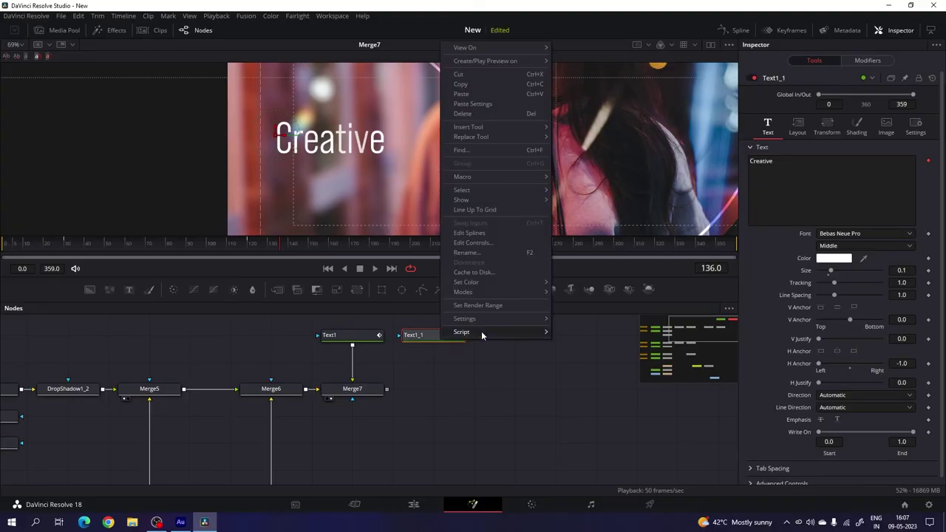
{"action": "left_click", "coordinate": [467, 253]}
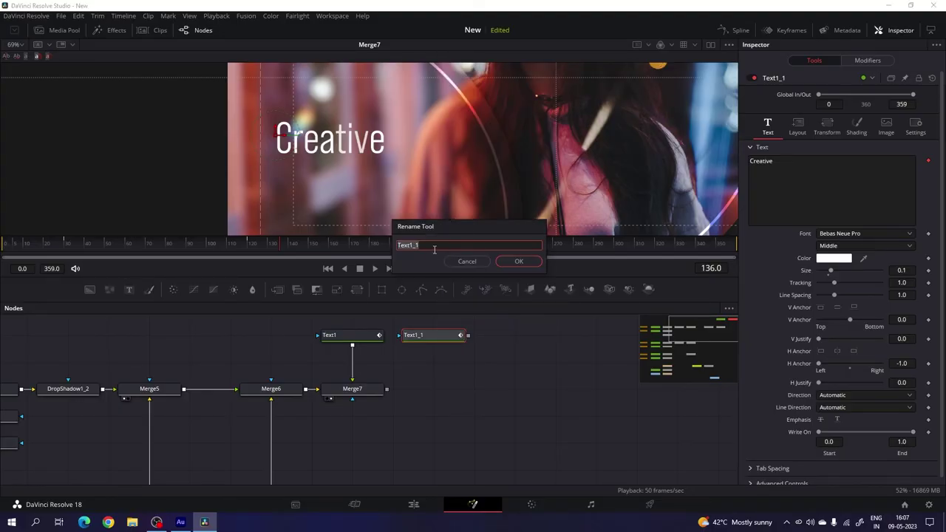
{"action": "left_click", "coordinate": [409, 248]}
{"action": "key", "text": "ctrl+a"}
{"action": "type", "text": "Text2"}
{"action": "key", "text": "Return"}
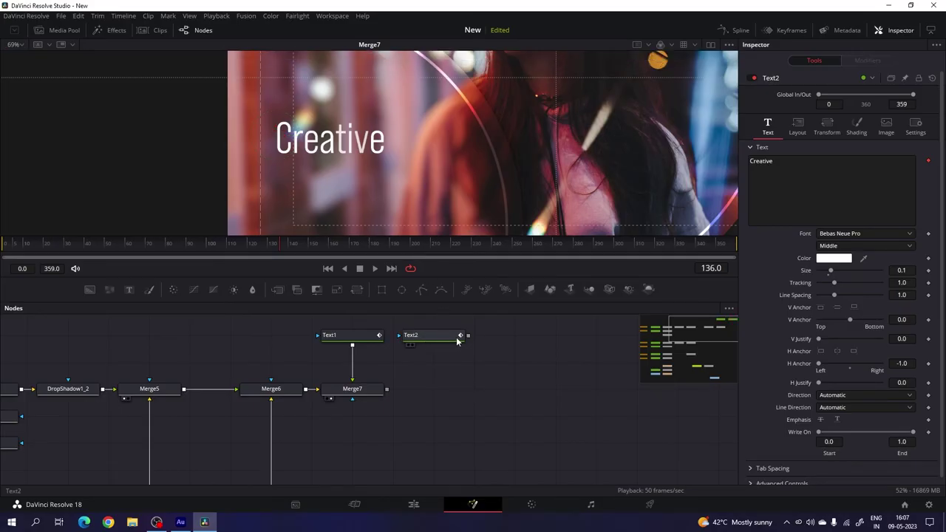
- Merge Text2 over Merge7's output, show the new merge in the viewer, and move the copied title directly below Creative
{"action": "left_click_drag", "start_coordinate": [467, 336], "coordinate": [365, 389]}
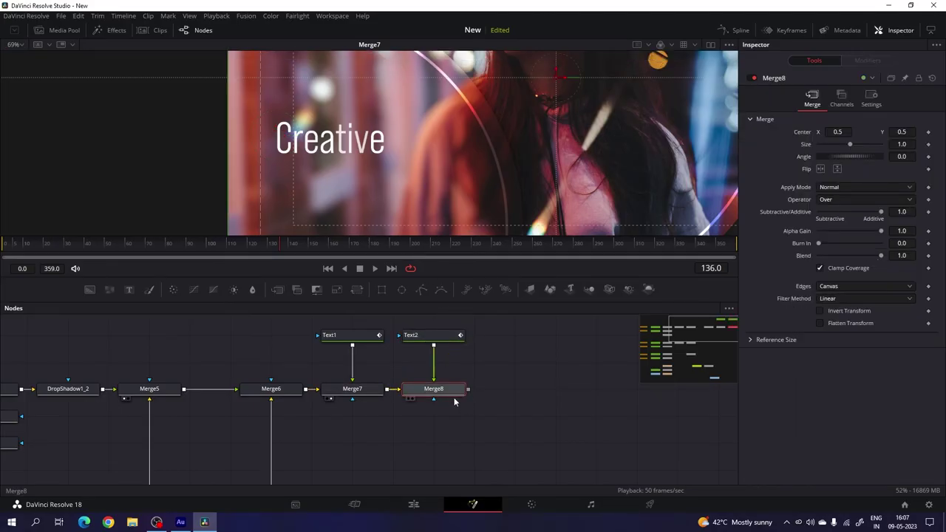
{"action": "mouse_move", "coordinate": [430, 392]}
{"action": "left_mouse_down"}
{"action": "mouse_move", "coordinate": [433, 335]}
{"action": "mouse_move", "coordinate": [433, 390]}
{"action": "left_mouse_up"}
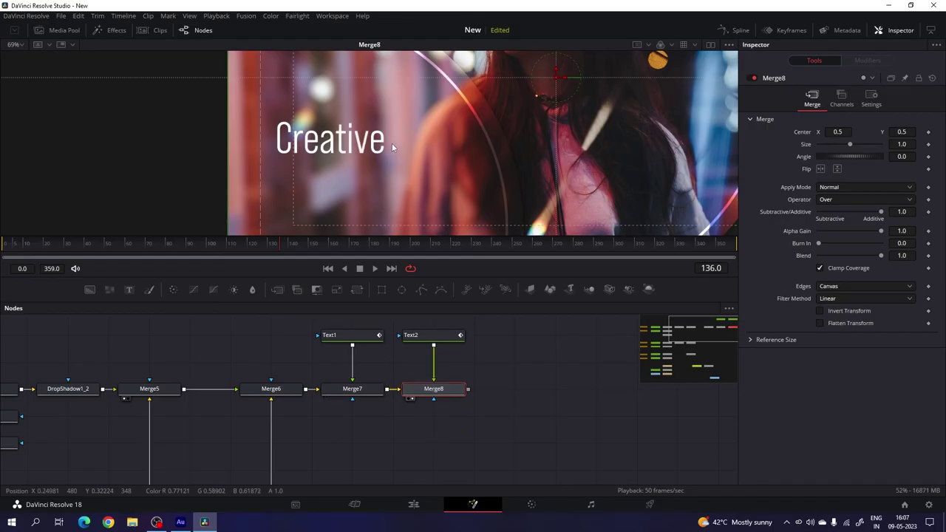
{"action": "left_click", "coordinate": [433, 335]}
{"action": "left_click_drag", "start_coordinate": [299, 146], "coordinate": [277, 169]}
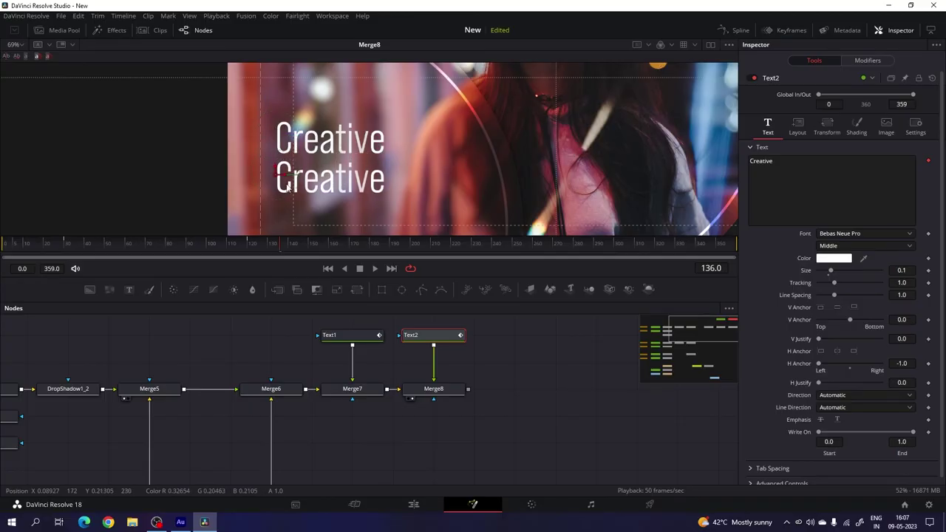
- Replace Text2's wording with DESIGN and set its font to Barlow SemiBold
{"action": "left_click", "coordinate": [796, 165]}
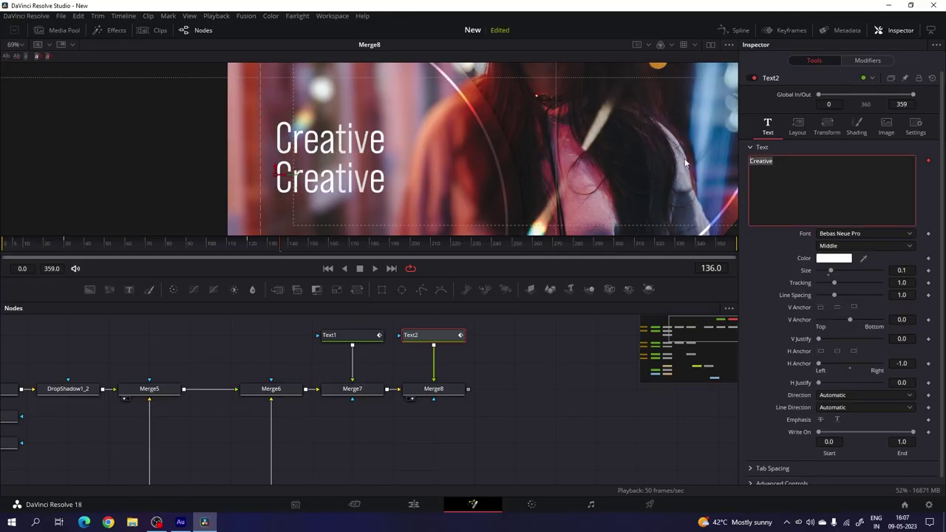
{"action": "type", "text": "DESIGN"}
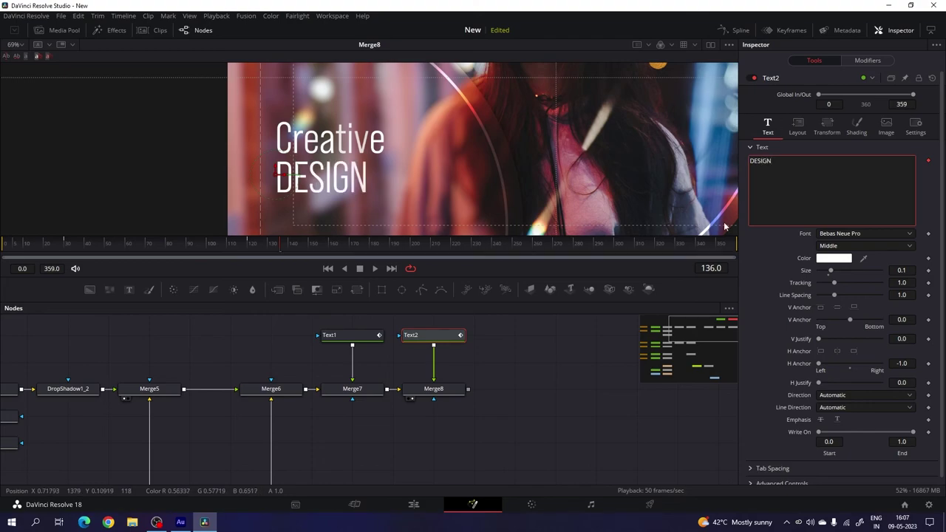
{"action": "left_click", "coordinate": [828, 234]}
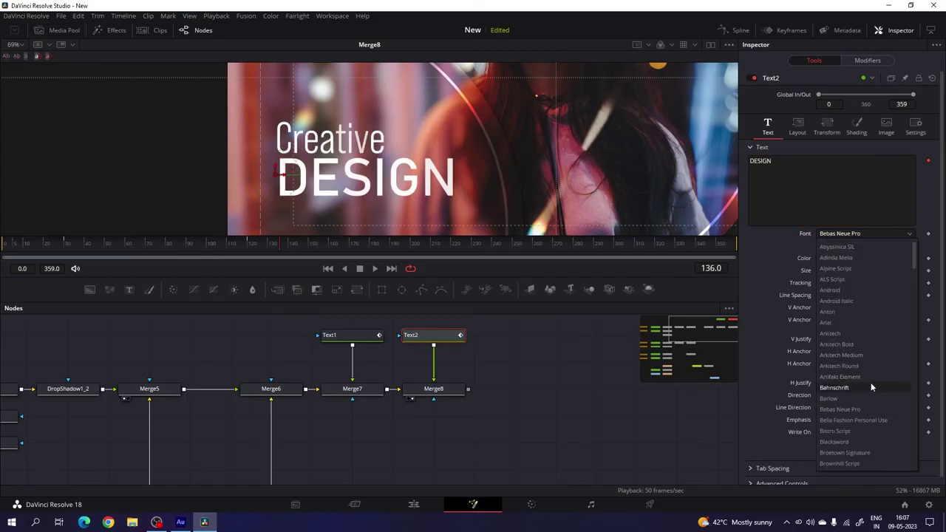
{"action": "left_click", "coordinate": [846, 399]}
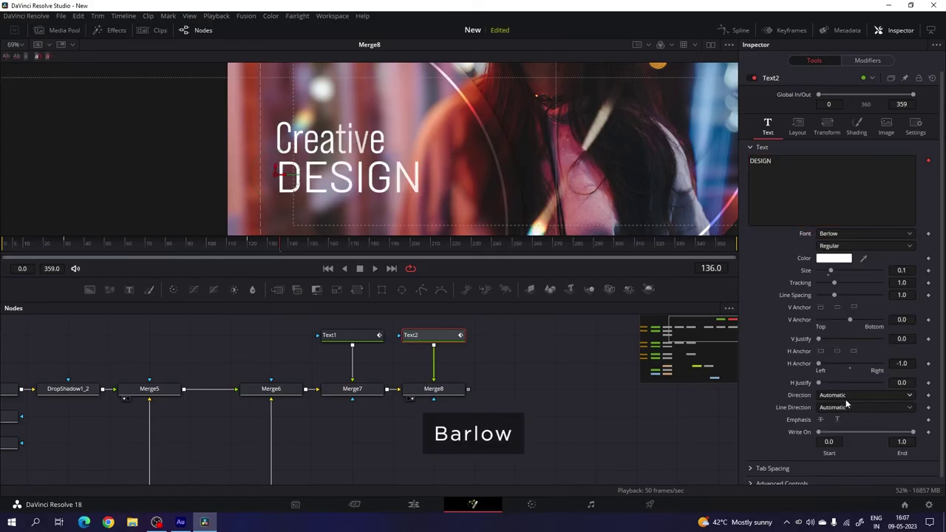
{"action": "left_click", "coordinate": [840, 247]}
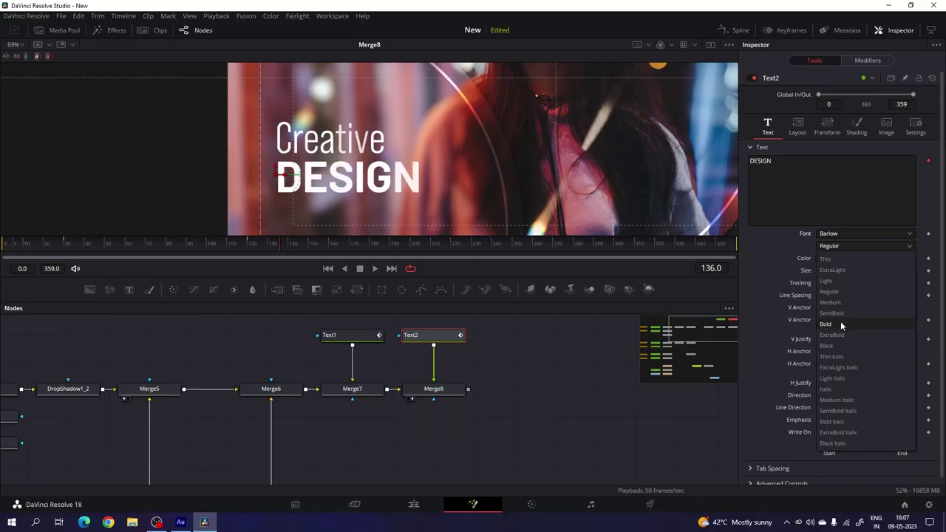
{"action": "left_click", "coordinate": [841, 326]}
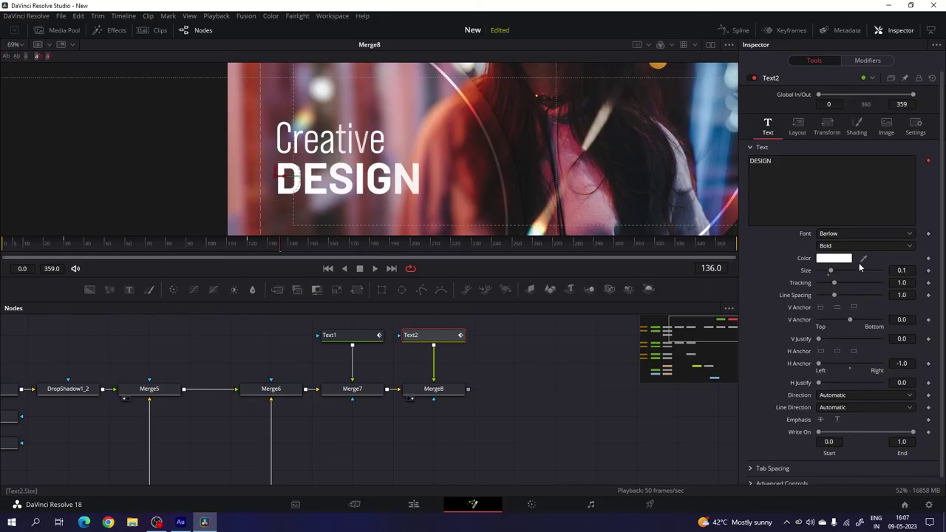
{"action": "left_click", "coordinate": [831, 247]}
{"action": "left_click", "coordinate": [836, 313]}
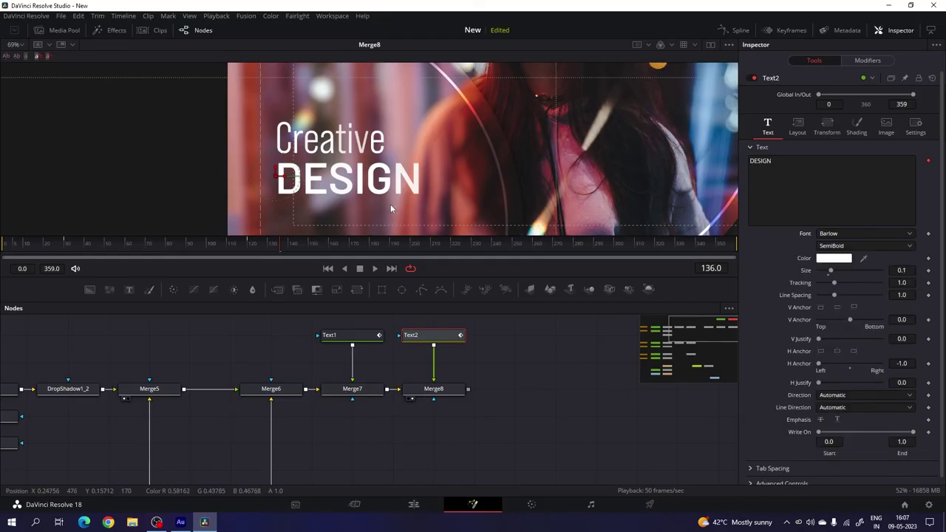
- Preview both title lines, and show only Text2's opacity curve in an enlarged Spline editor, fitted to view
{"action": "left_click_drag", "start_coordinate": [77, 245], "coordinate": [179, 243]}
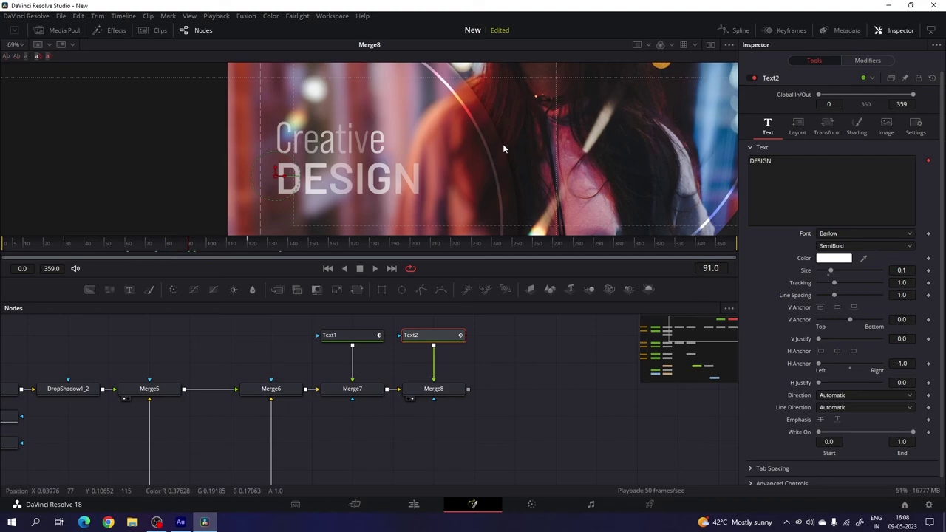
{"action": "left_click", "coordinate": [734, 30]}
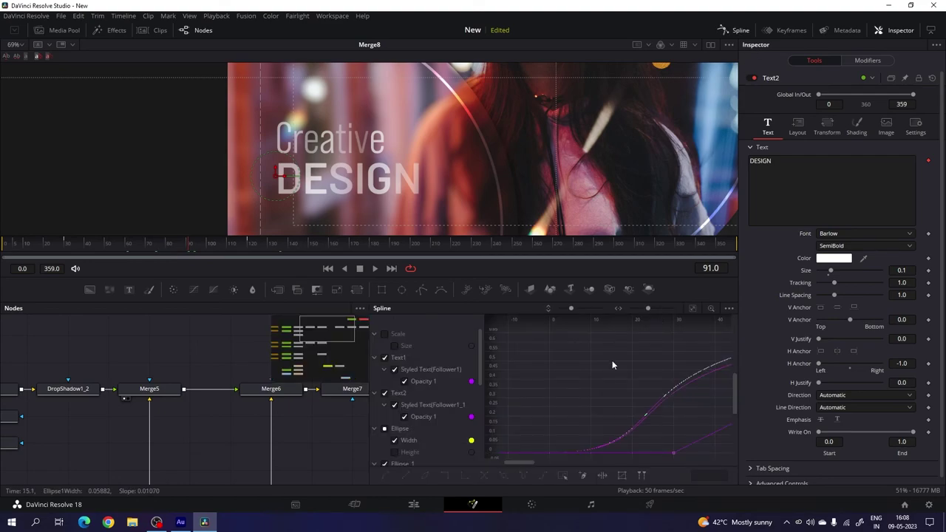
{"action": "key", "text": "F4"}
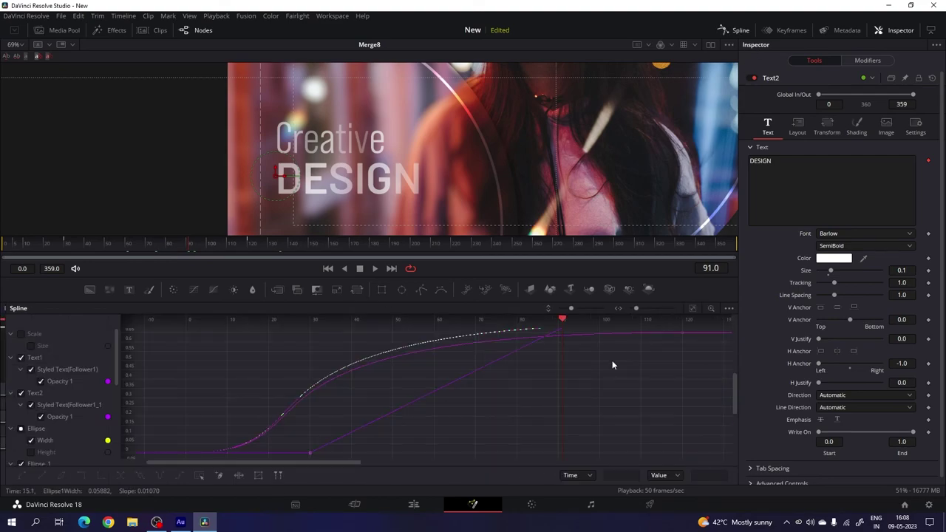
{"action": "left_click", "coordinate": [10, 358]}
{"action": "left_click", "coordinate": [11, 334]}
{"action": "left_click", "coordinate": [11, 357]}
{"action": "left_click", "coordinate": [10, 369]}
{"action": "left_click", "coordinate": [10, 381]}
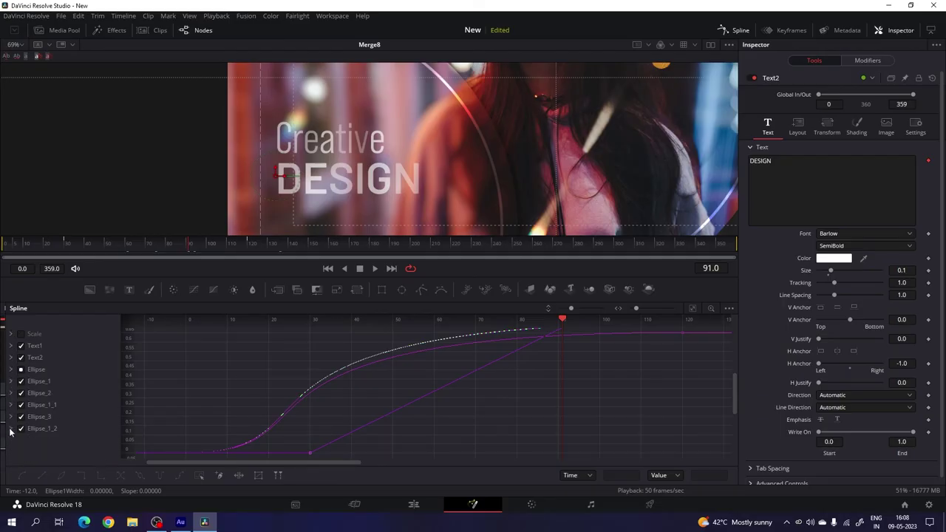
{"action": "left_click", "coordinate": [33, 358]}
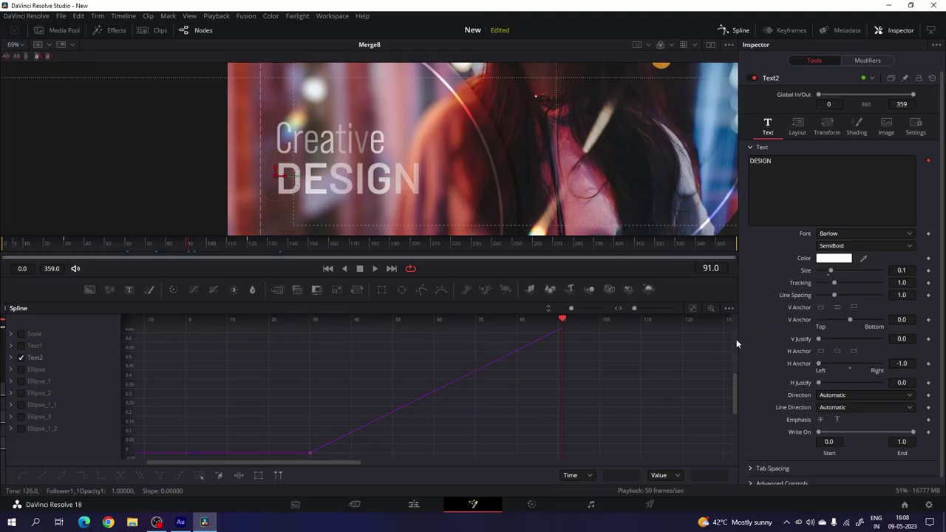
{"action": "left_click", "coordinate": [692, 308]}
- Shift both of Text2's opacity keyframes 30 frames later so its fade starts at frame 60, preview the timing, and close the Spline editor
{"action": "left_click_drag", "start_coordinate": [690, 336], "coordinate": [176, 453]}
{"action": "left_click_drag", "start_coordinate": [107, 243], "coordinate": [127, 244]}
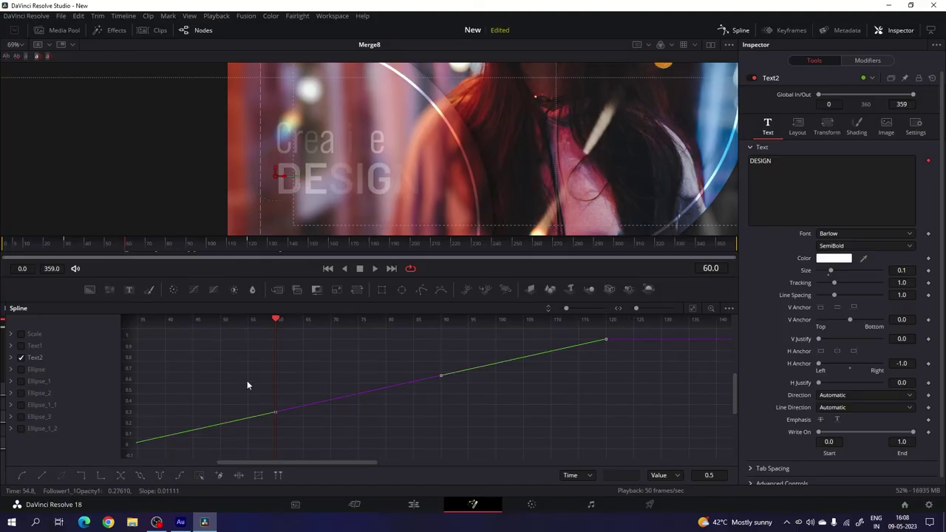
{"action": "left_click_drag", "start_coordinate": [246, 380], "coordinate": [416, 374]}
{"action": "left_click_drag", "start_coordinate": [276, 444], "coordinate": [439, 445]}
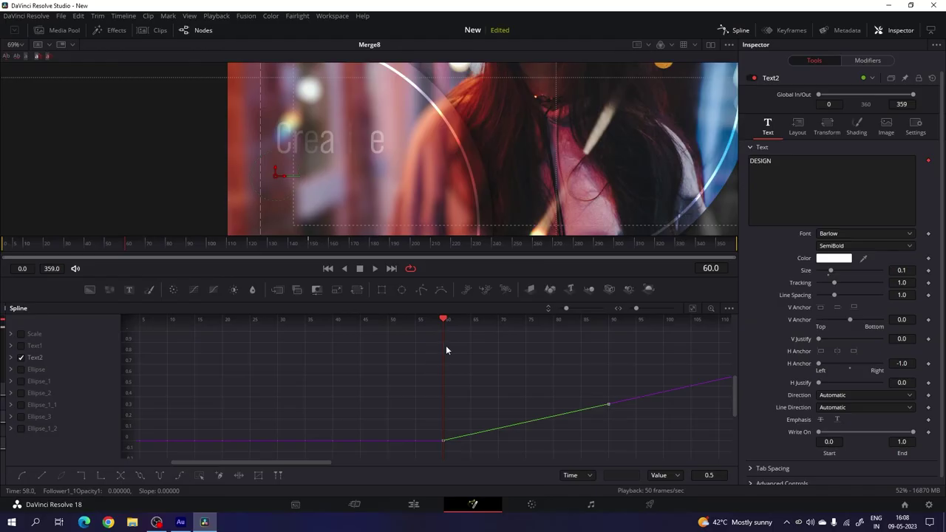
{"action": "left_click_drag", "start_coordinate": [120, 243], "coordinate": [313, 248]}
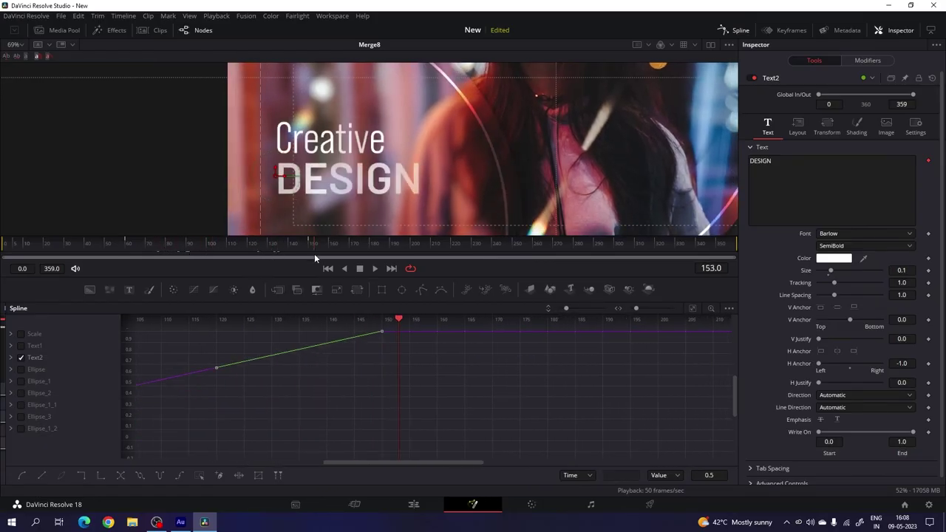
{"action": "left_click", "coordinate": [736, 32]}
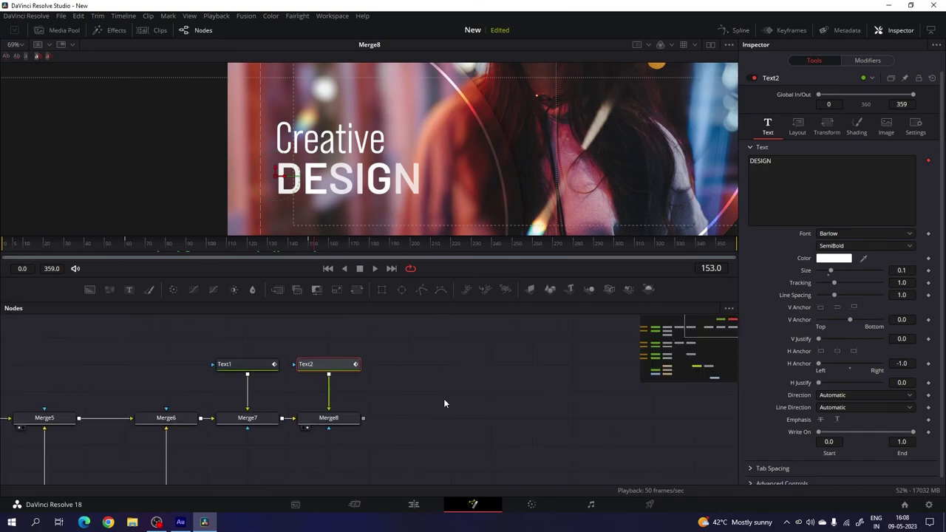
- Paste another copy of Text1 beside Text2 and rename it Text3
{"action": "left_click", "coordinate": [409, 355]}
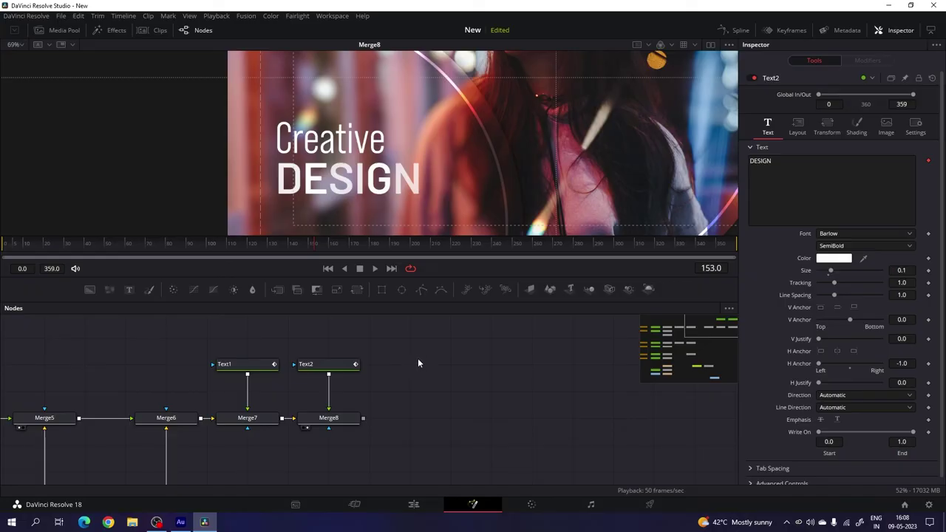
{"action": "right_click", "coordinate": [418, 358]}
{"action": "left_click", "coordinate": [451, 516]}
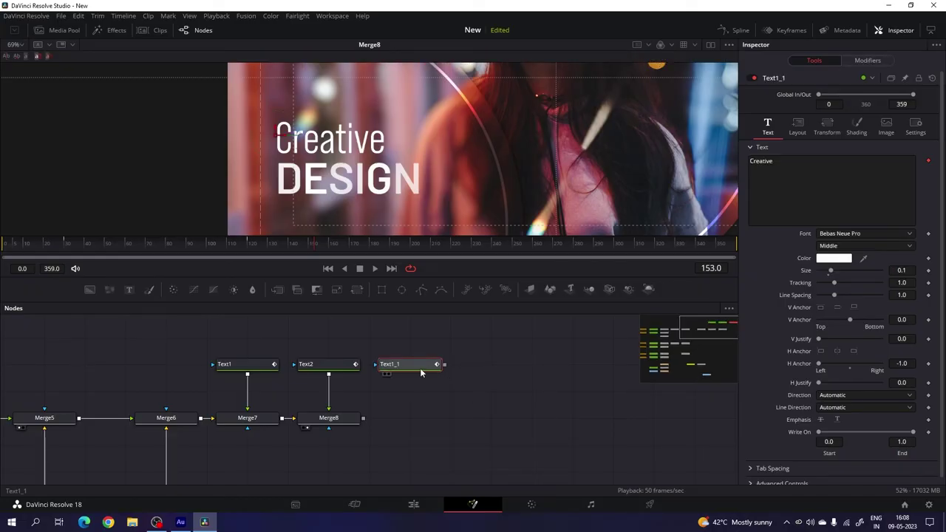
{"action": "right_click", "coordinate": [420, 366]}
{"action": "left_click", "coordinate": [449, 287]}
{"action": "key", "text": "BackSpace"}
{"action": "key", "text": "BackSpace"}
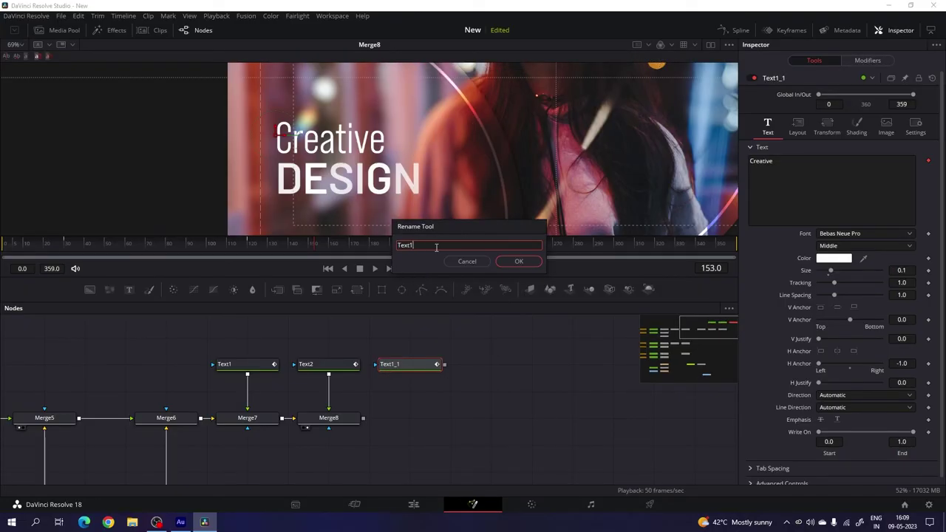
{"action": "key", "text": "Return"}
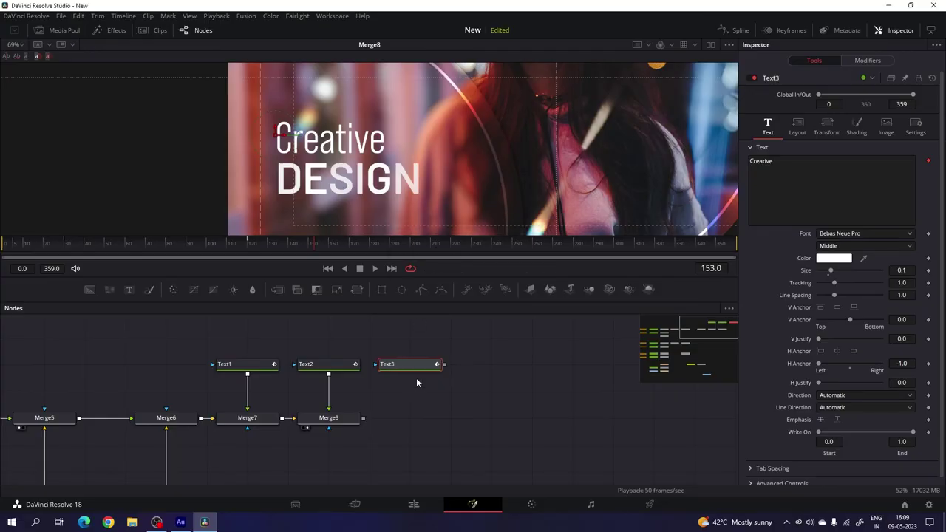
- Merge Text3 over Merge8's output and show the resulting merge in the viewer
{"action": "left_click_drag", "start_coordinate": [444, 365], "coordinate": [363, 419]}
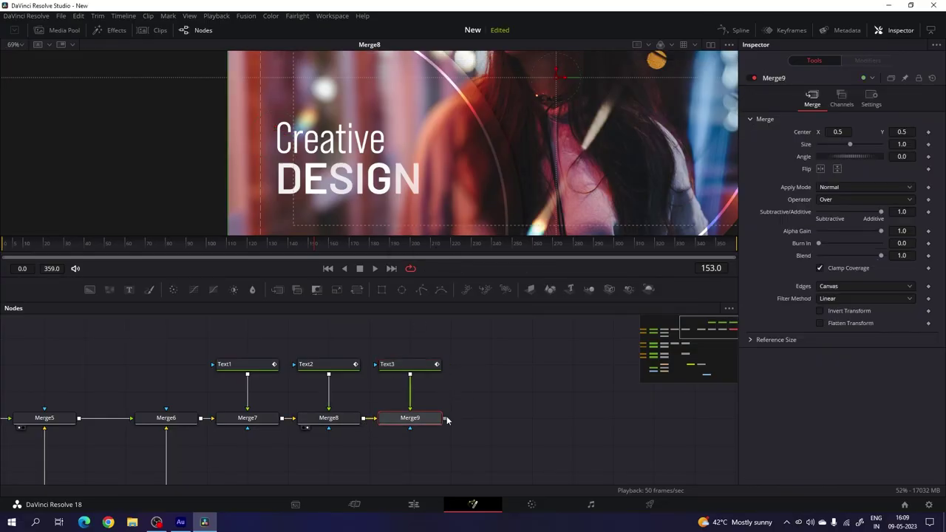
{"action": "key", "text": "1"}
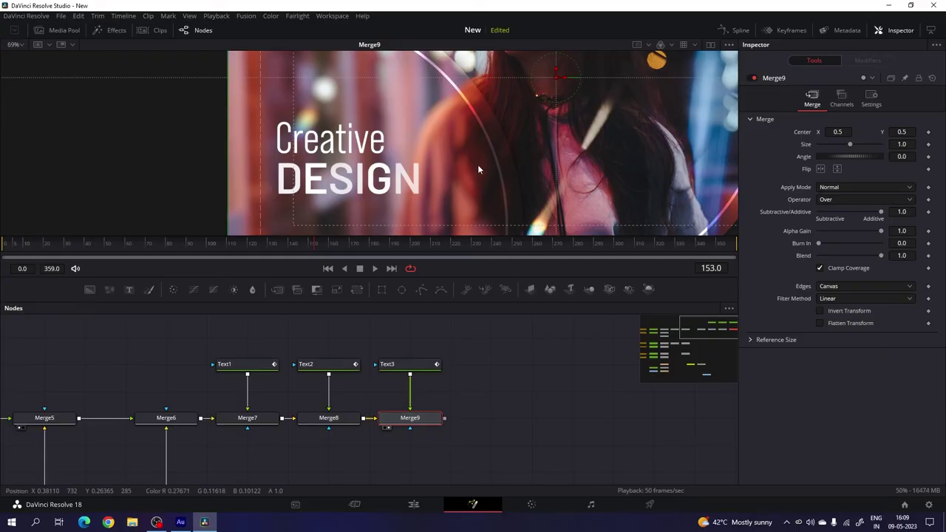
{"action": "scroll", "coordinate": [478, 185], "scroll_direction": "down", "scroll_amount": 2}
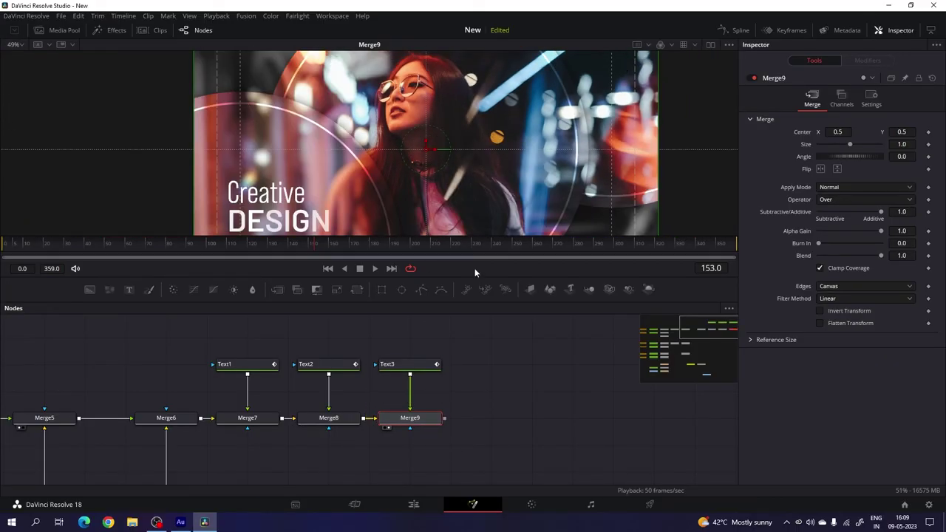
- Replace Text3's wording with the digits 0 and 1 on two separate lines
{"action": "left_click", "coordinate": [399, 364]}
{"action": "left_click_drag", "start_coordinate": [787, 160], "coordinate": [713, 163]}
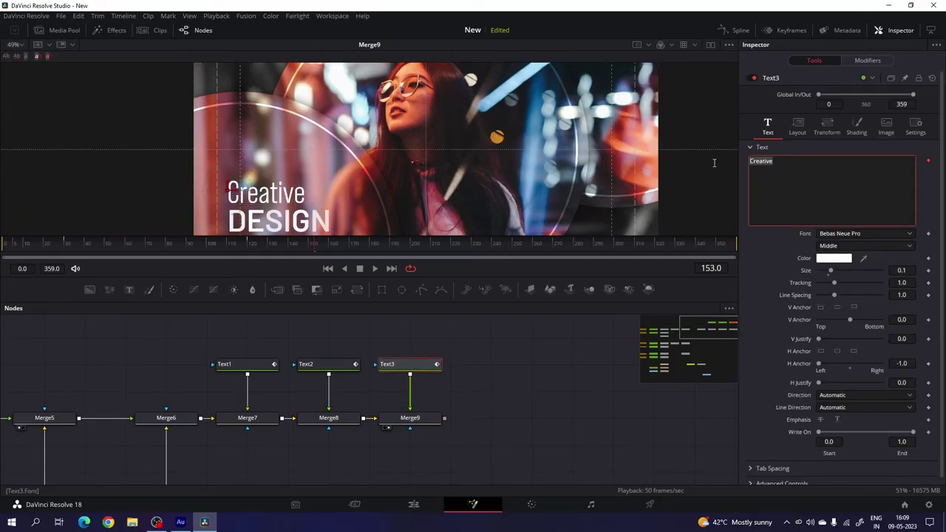
{"action": "key", "text": "BackSpace"}
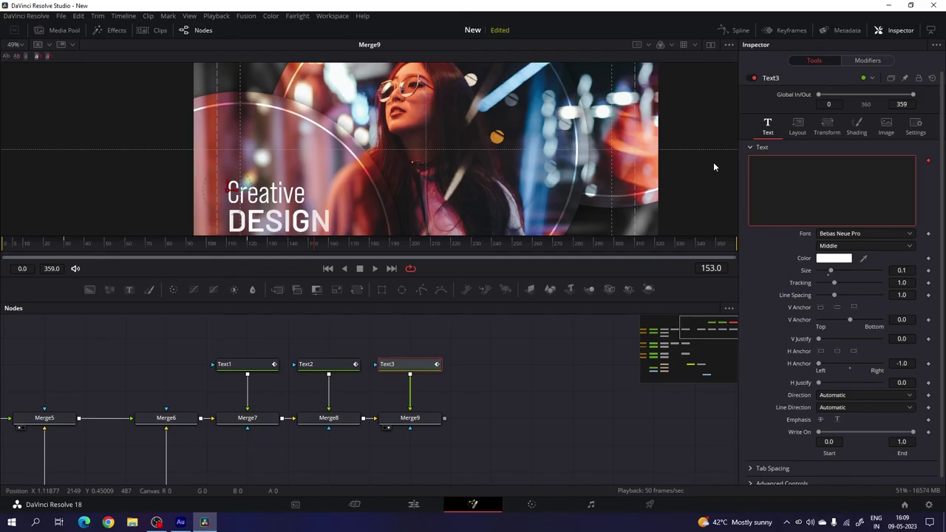
{"action": "type", "text": "C"}
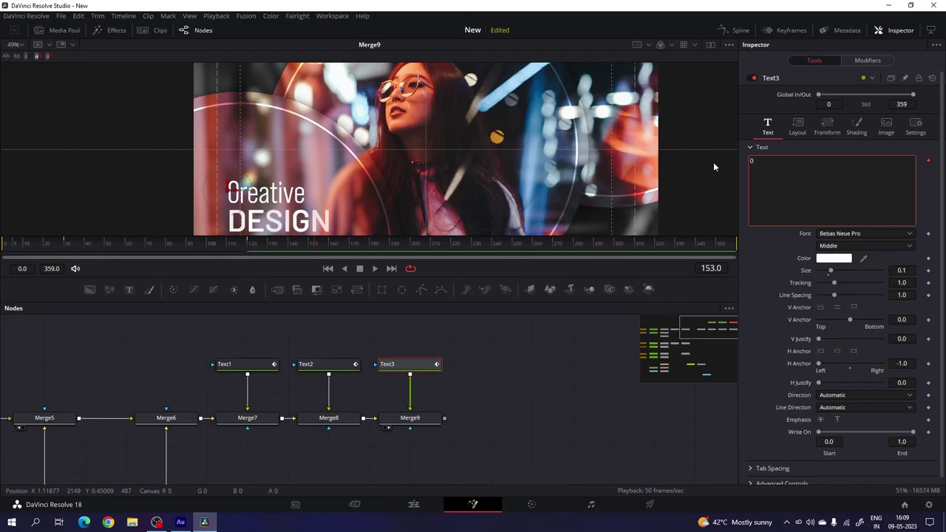
{"action": "key", "text": "Return"}
{"action": "type", "text": "1"}
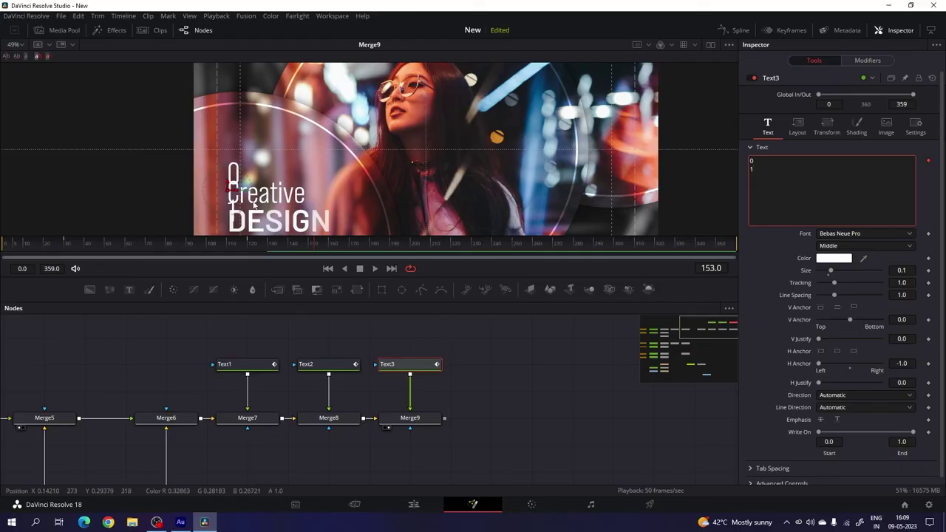
- Move Text3 to the picture's upper-right corner and set its style to Regular, size to 0.1575 and line spacing to 0.819
{"action": "left_click_drag", "start_coordinate": [253, 207], "coordinate": [592, 171]}
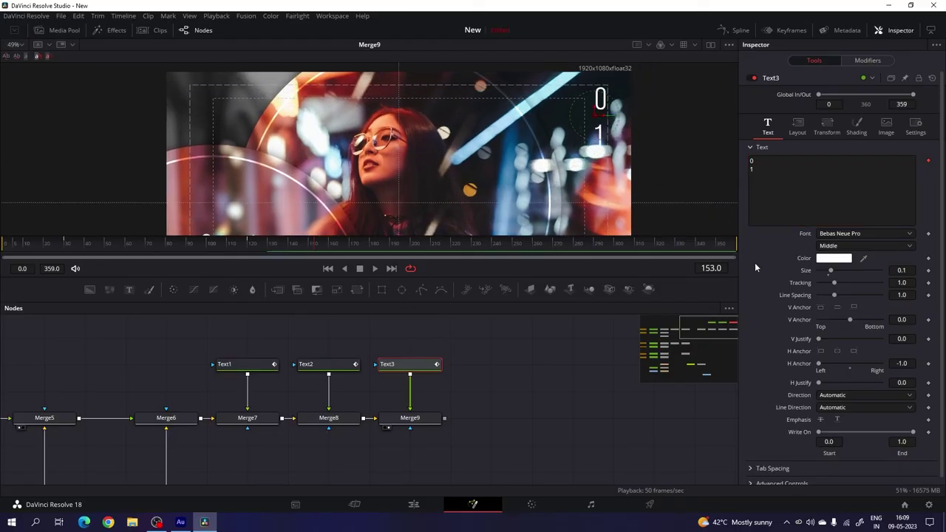
{"action": "left_click", "coordinate": [844, 247]}
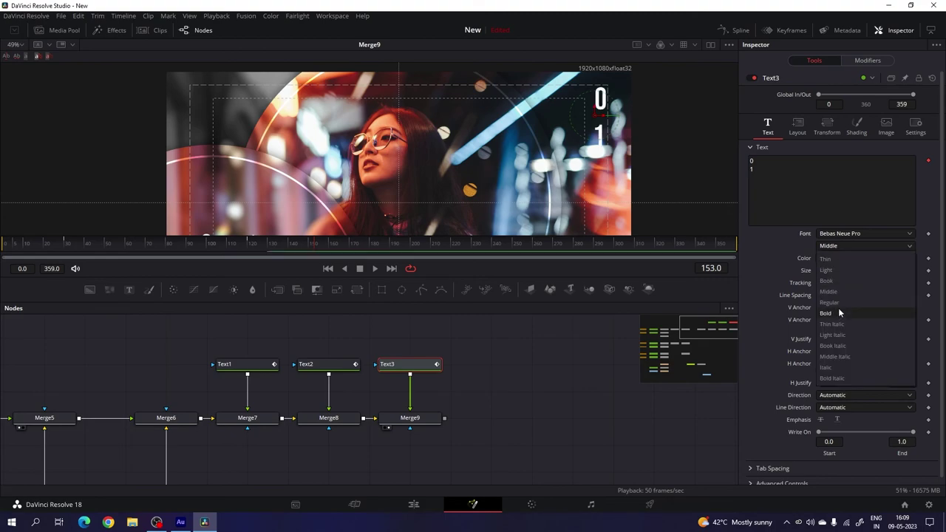
{"action": "left_click", "coordinate": [838, 304]}
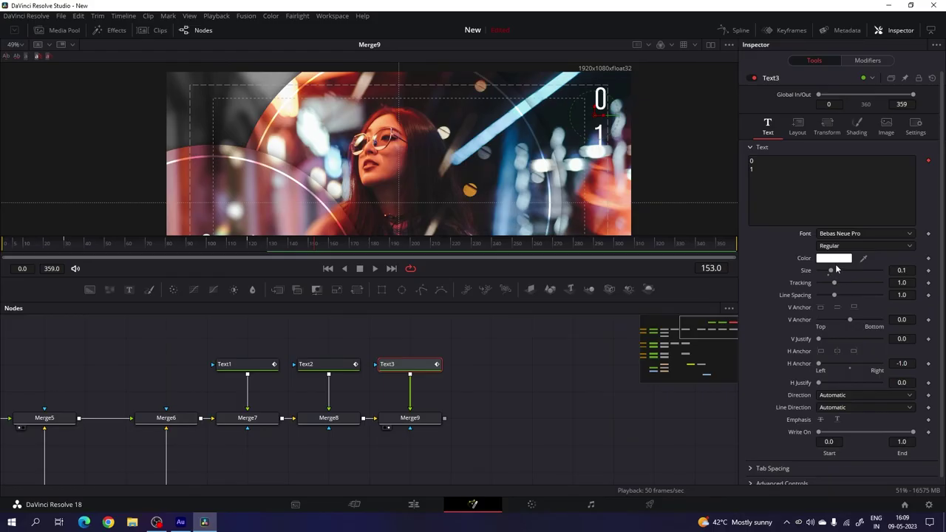
{"action": "left_click_drag", "start_coordinate": [836, 270], "coordinate": [840, 274]}
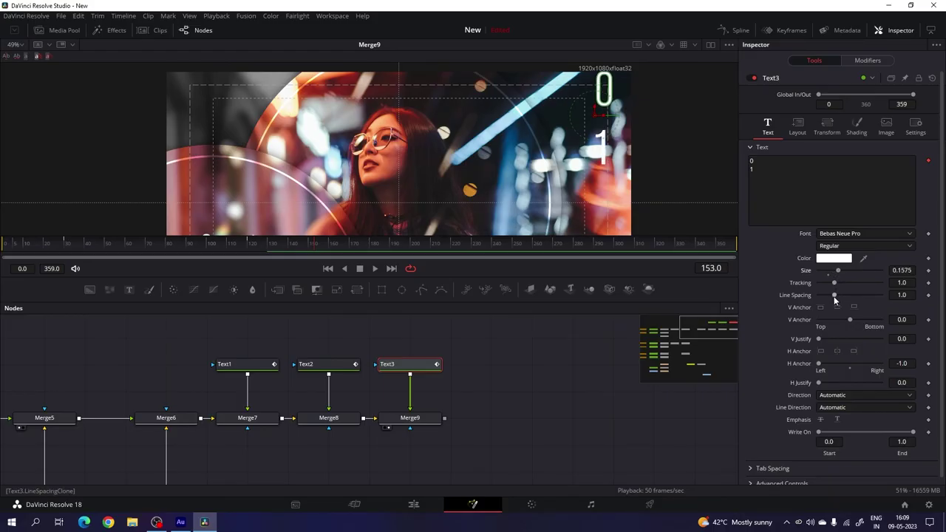
{"action": "left_click_drag", "start_coordinate": [834, 295], "coordinate": [830, 296]}
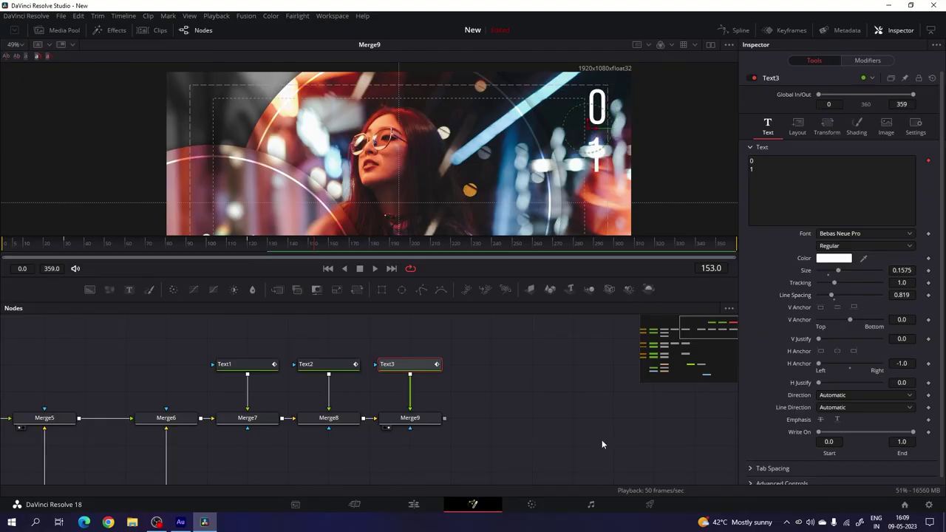
- Bring MediaOut1 up beside Merge9 and connect Merge9's output to it
{"action": "left_click", "coordinate": [544, 353]}
{"action": "scroll", "coordinate": [521, 398], "scroll_direction": "down", "scroll_amount": 5}
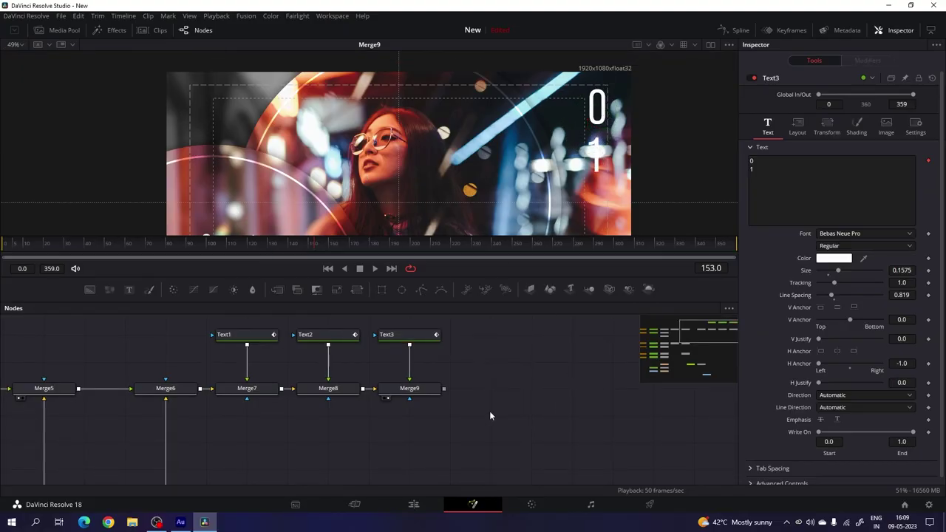
{"action": "scroll", "coordinate": [388, 354], "scroll_direction": "up", "scroll_amount": 5}
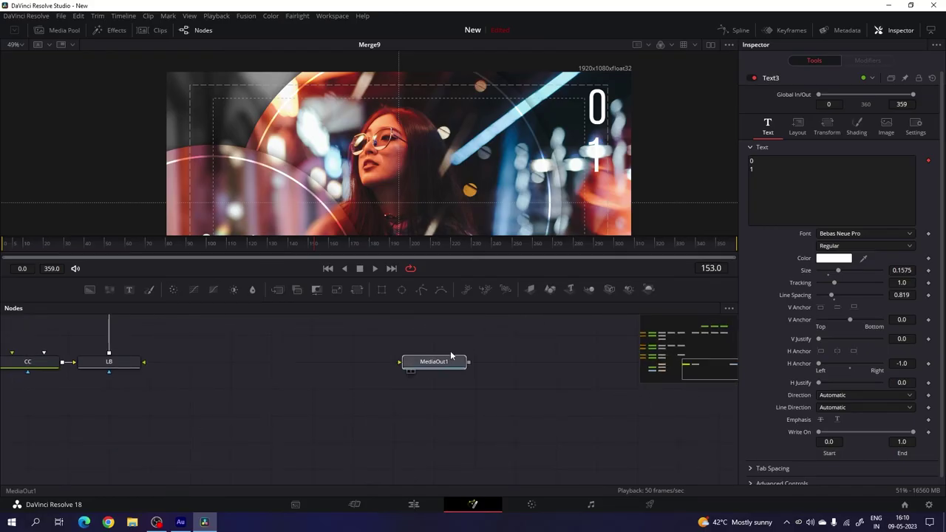
{"action": "left_click", "coordinate": [443, 363]}
{"action": "left_click_drag", "start_coordinate": [425, 443], "coordinate": [460, 376]}
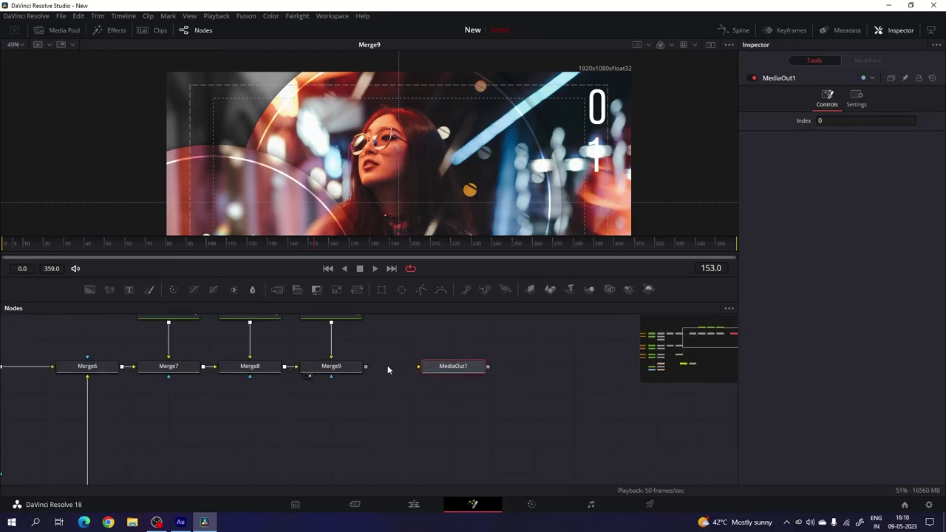
{"action": "left_click_drag", "start_coordinate": [365, 370], "coordinate": [418, 366]}
{"action": "scroll", "coordinate": [484, 436], "scroll_direction": "up", "scroll_amount": 1}
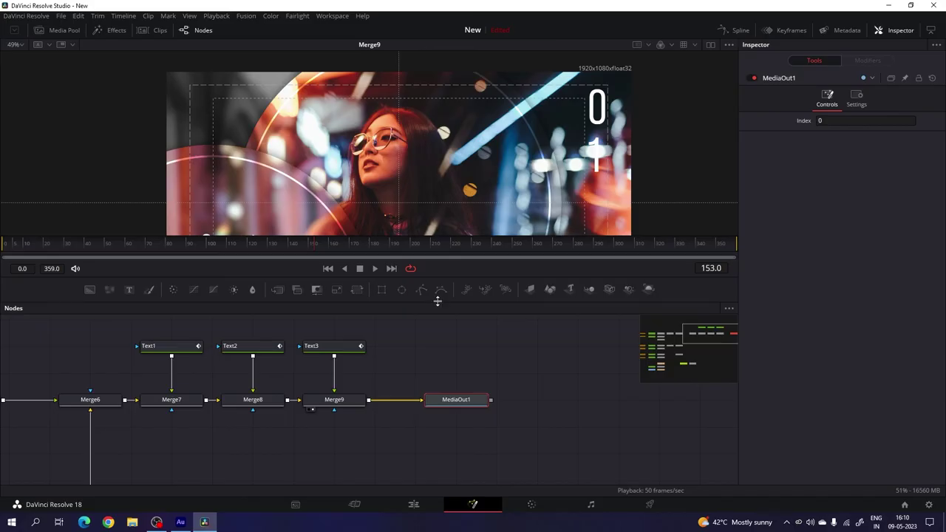
{"action": "left_click_drag", "start_coordinate": [437, 302], "coordinate": [446, 160]}
{"action": "scroll", "coordinate": [517, 352], "scroll_direction": "down", "scroll_amount": 3}
{"action": "scroll", "coordinate": [475, 359], "scroll_direction": "up", "scroll_amount": 1}
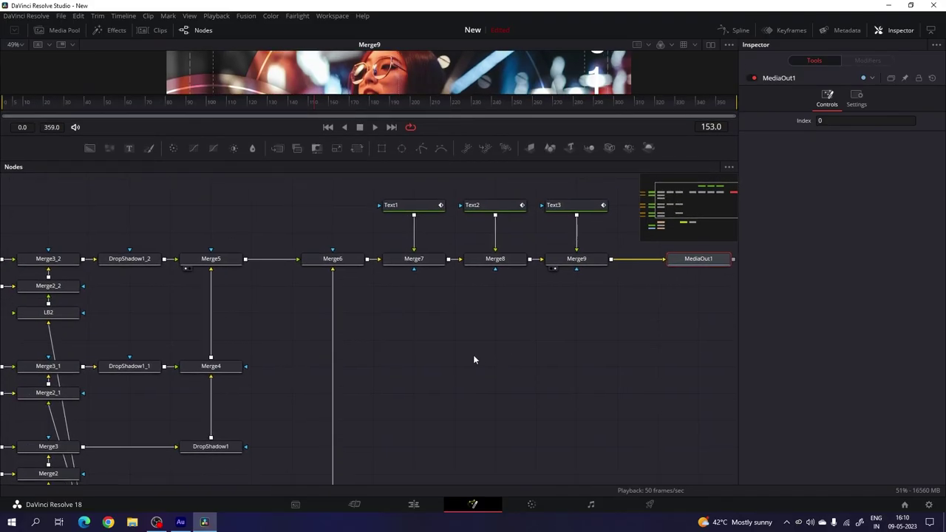
{"action": "scroll", "coordinate": [480, 326], "scroll_direction": "up", "scroll_amount": 3}
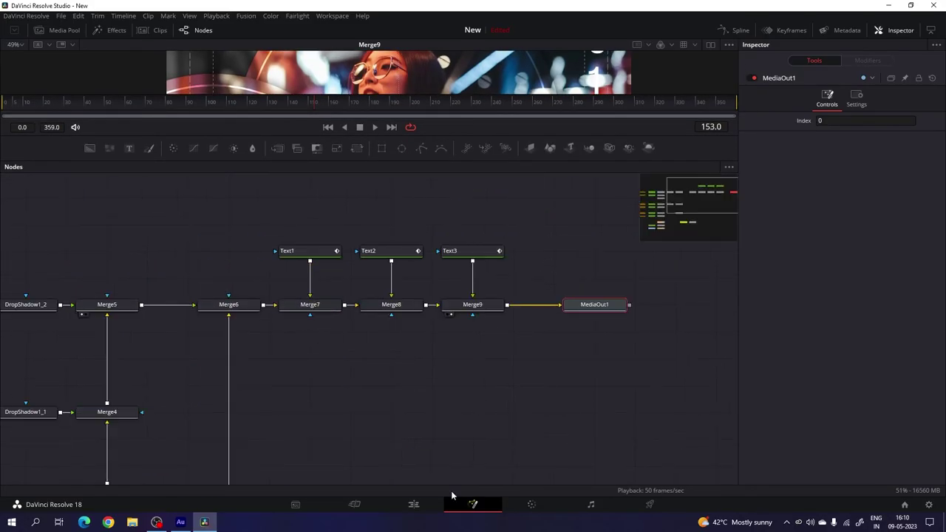
- Return to the Edit page and play the Fusion clip from the start to preview the finished slide
{"action": "left_click", "coordinate": [414, 504]}
{"action": "left_click_drag", "start_coordinate": [436, 354], "coordinate": [341, 341]}
{"action": "key", "text": "space"}
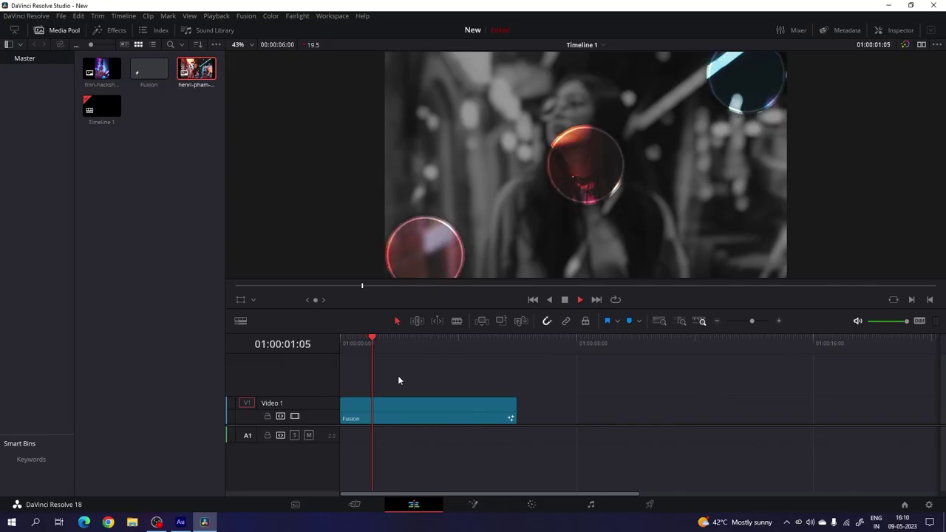
{"action": "mouse_move", "coordinate": [428, 342]}
{"action": "left_mouse_down"}
{"action": "mouse_move", "coordinate": [501, 347]}
{"action": "mouse_move", "coordinate": [445, 344]}
{"action": "left_mouse_up"}
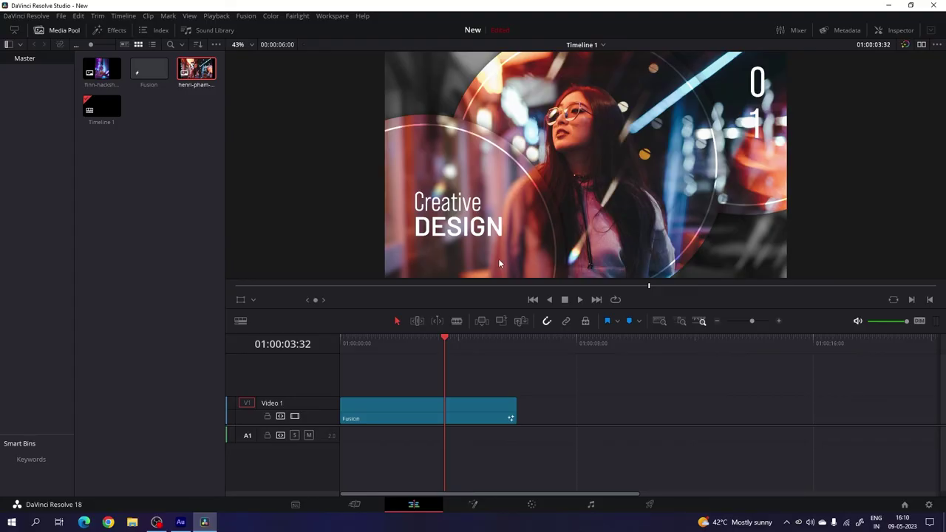
- Copy the Fusion clip and paste the duplicate directly after it at 01:00:06:00
{"action": "left_click", "coordinate": [428, 417]}
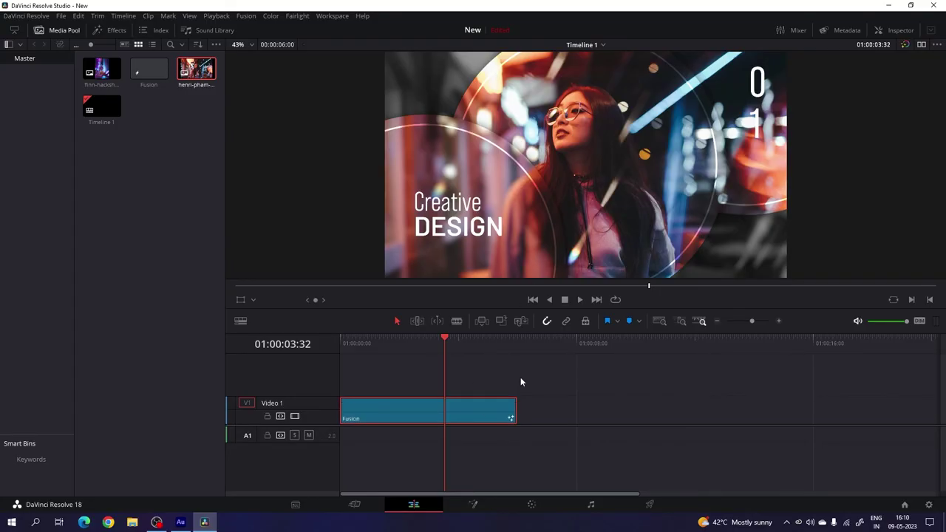
{"action": "left_click", "coordinate": [520, 343]}
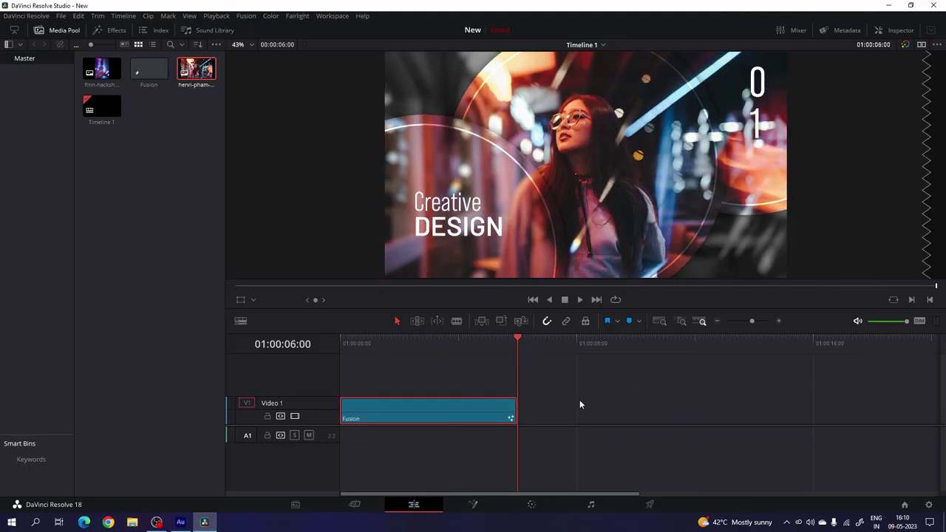
{"action": "key", "text": "ctrl+v"}
{"action": "left_click_drag", "start_coordinate": [619, 351], "coordinate": [599, 348]}
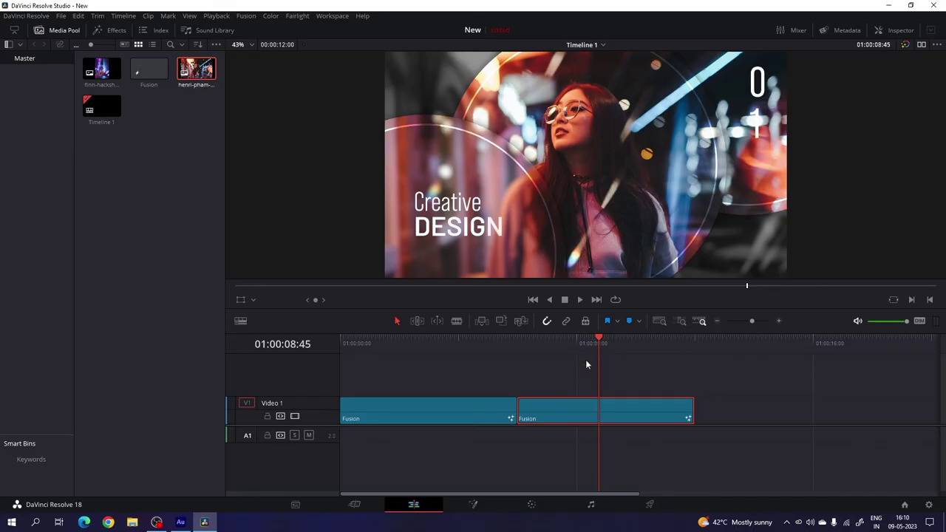
- Open the duplicate clip in Fusion, delete its MediaIn1 photo and feed the finn-hackshaw photo into Controller instead
{"action": "left_click", "coordinate": [474, 503]}
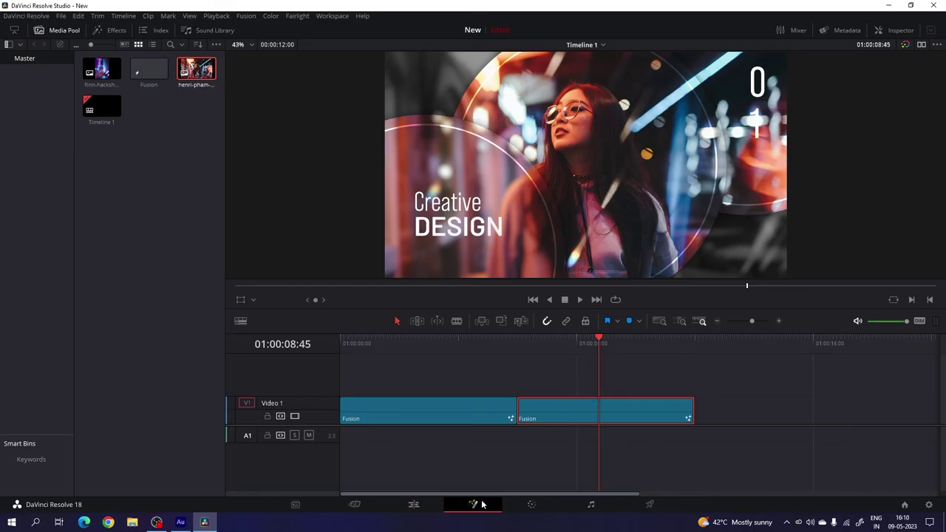
{"action": "scroll", "coordinate": [179, 401], "scroll_direction": "left", "scroll_amount": 10}
{"action": "scroll", "coordinate": [259, 395], "scroll_direction": "down", "scroll_amount": 3}
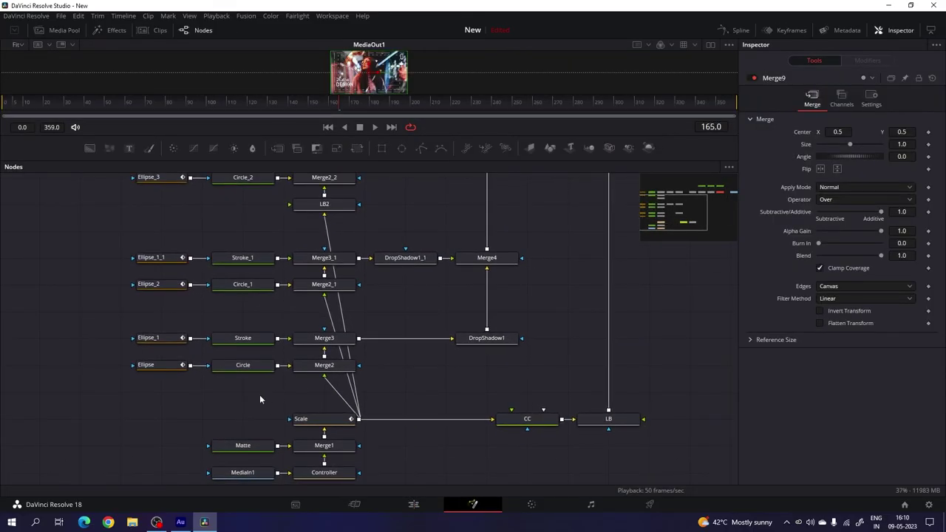
{"action": "left_click", "coordinate": [266, 415]}
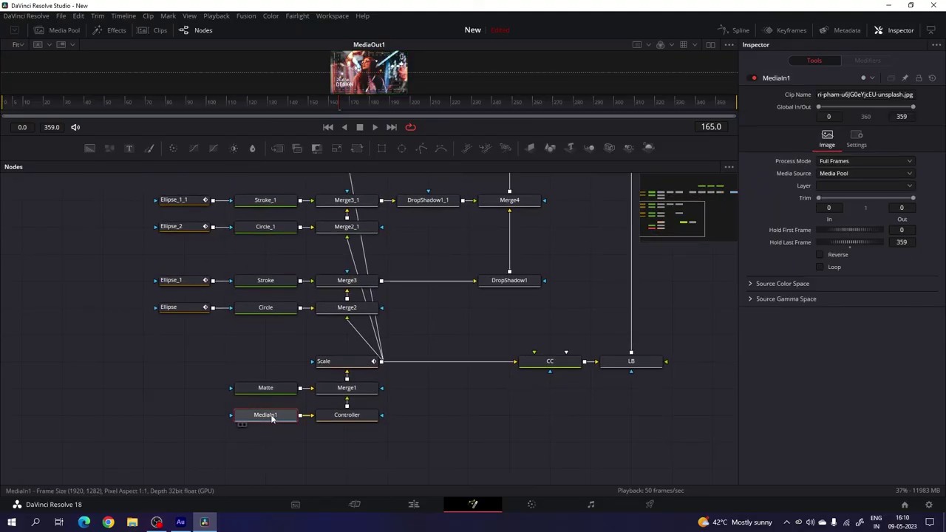
{"action": "key", "text": "Delete"}
{"action": "left_click_drag", "start_coordinate": [83, 161], "coordinate": [82, 210]}
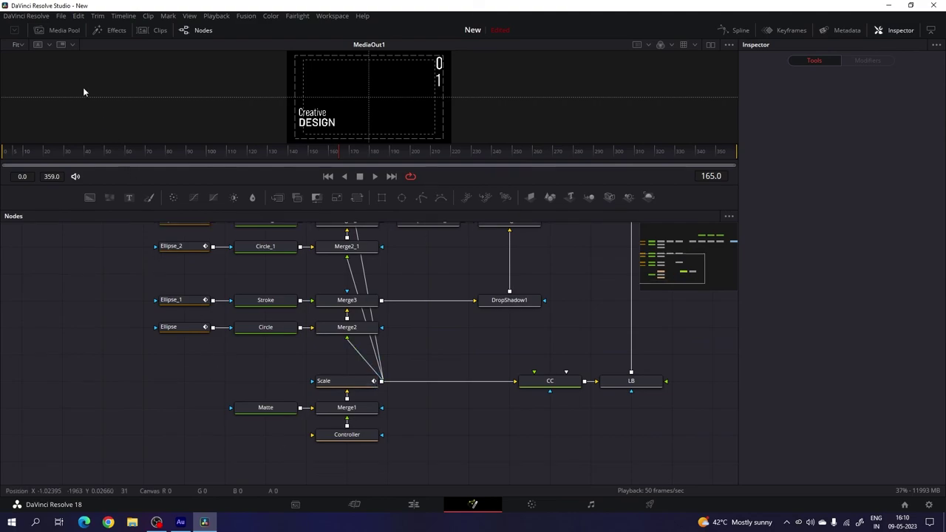
{"action": "left_click", "coordinate": [64, 30]}
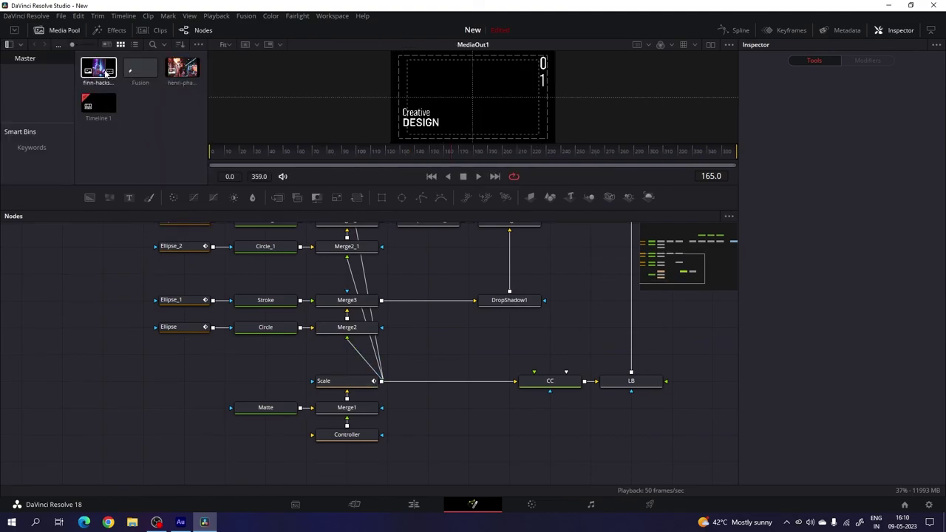
{"action": "left_click_drag", "start_coordinate": [99, 70], "coordinate": [358, 436]}
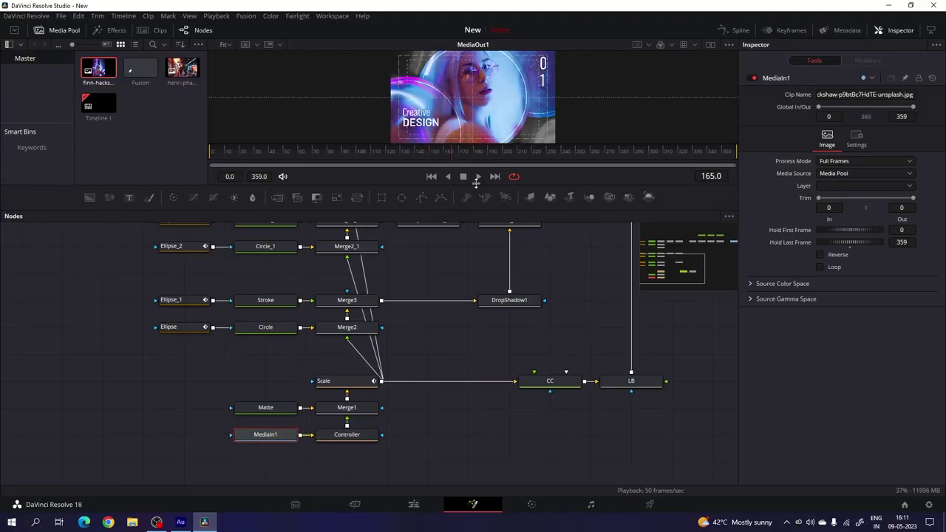
- On the last frame, scale the photo in Controller to about 1.06 and lower its centre Y to about 0.488
{"action": "left_click_drag", "start_coordinate": [476, 183], "coordinate": [477, 238]}
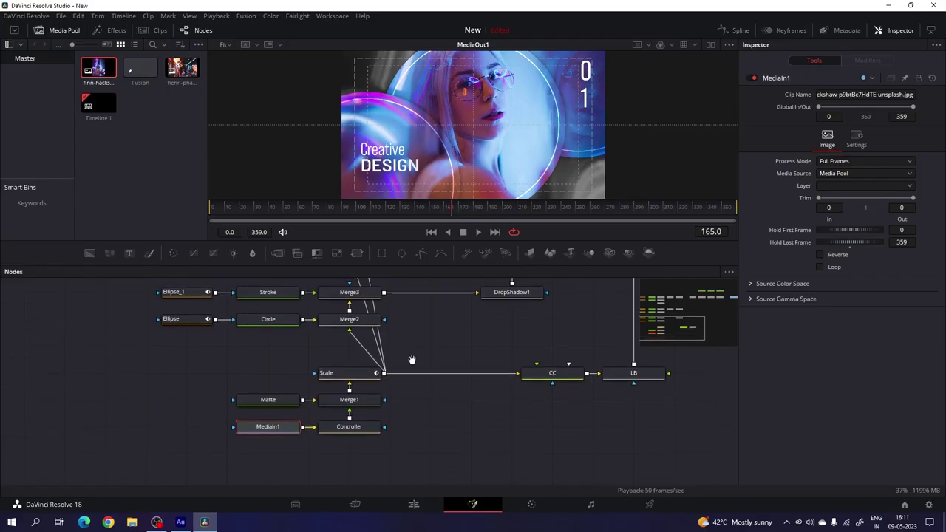
{"action": "left_click", "coordinate": [348, 427]}
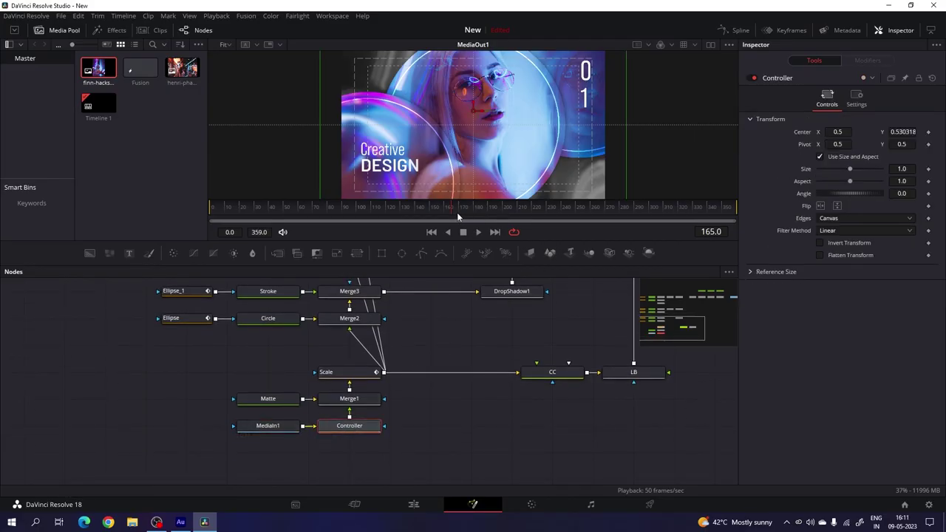
{"action": "left_click_drag", "start_coordinate": [646, 215], "coordinate": [772, 221]}
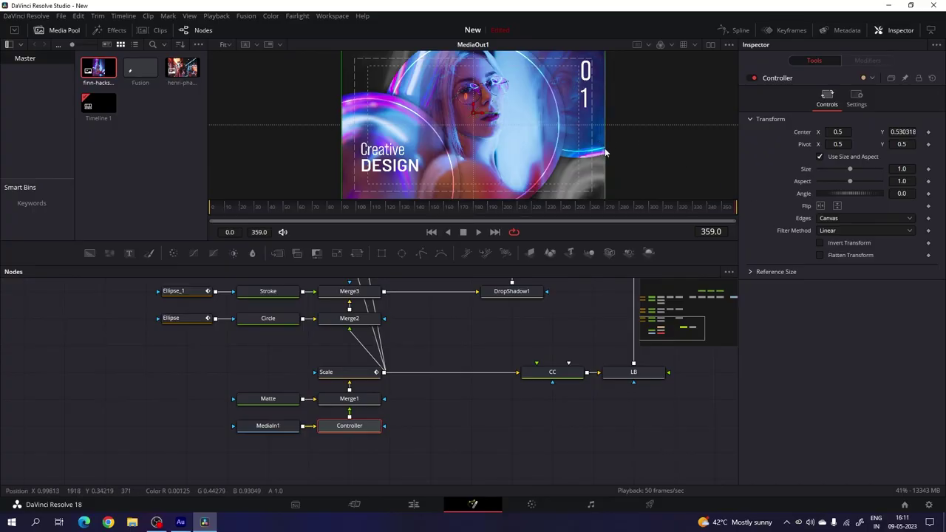
{"action": "left_click_drag", "start_coordinate": [606, 151], "coordinate": [613, 154]}
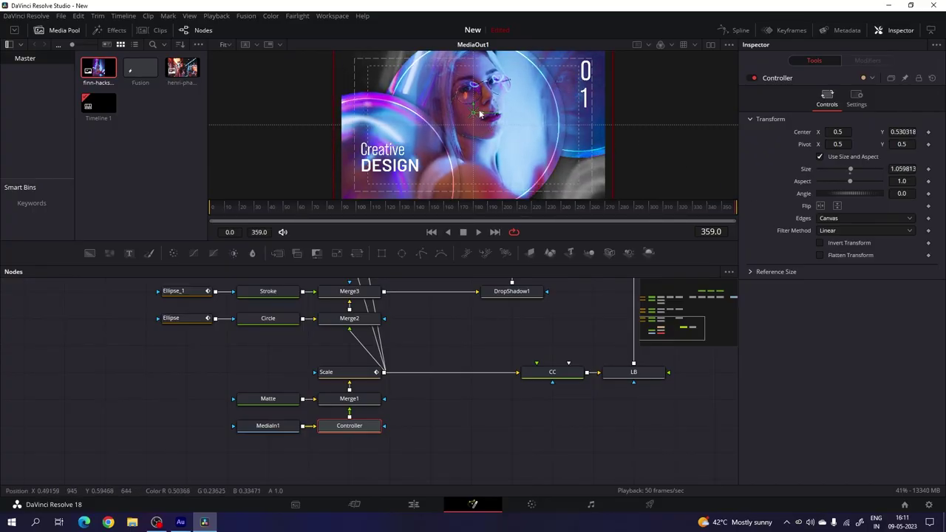
{"action": "left_click_drag", "start_coordinate": [474, 108], "coordinate": [473, 126]}
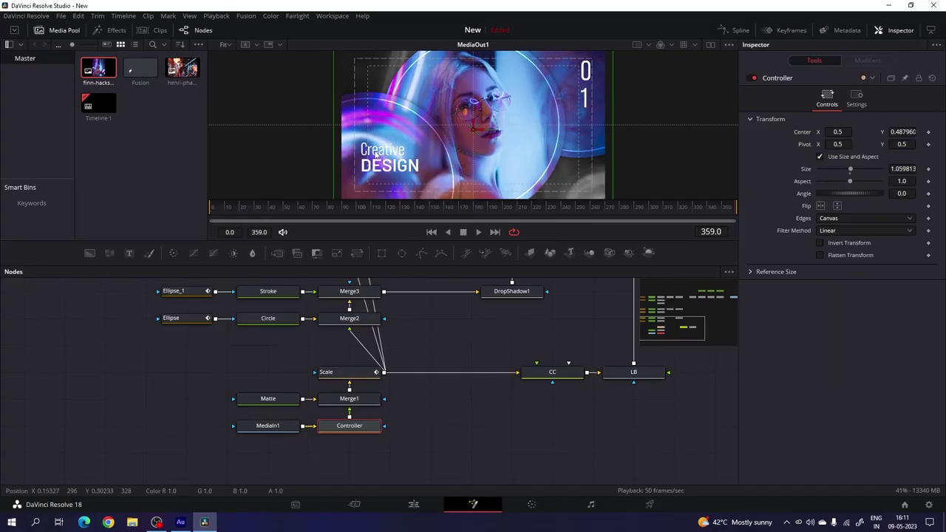
- Change Text1's wording to "Modern" and Text2's wording to "SLIDES"
{"action": "scroll", "coordinate": [443, 317], "scroll_direction": "down", "scroll_amount": 5}
{"action": "scroll", "coordinate": [499, 320], "scroll_direction": "right", "scroll_amount": 5}
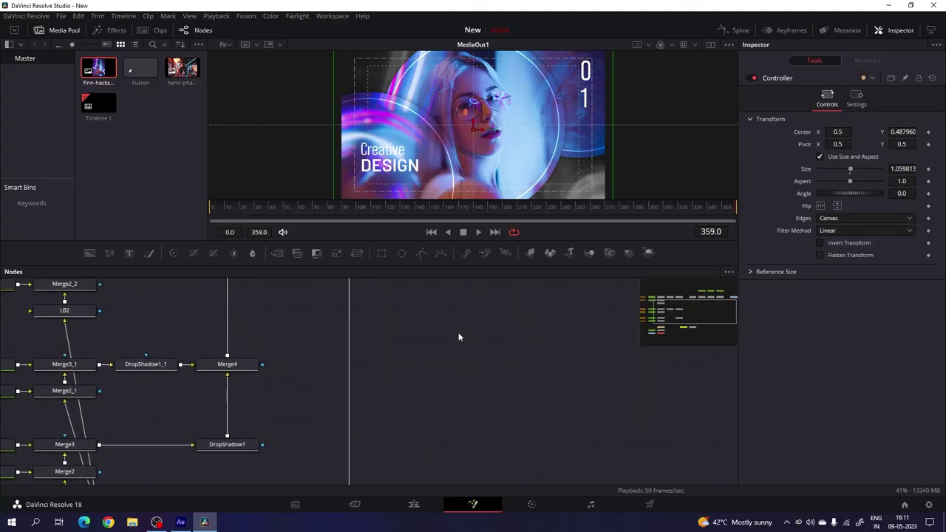
{"action": "scroll", "coordinate": [458, 332], "scroll_direction": "up", "scroll_amount": 2}
{"action": "scroll", "coordinate": [457, 353], "scroll_direction": "up", "scroll_amount": 3}
{"action": "scroll", "coordinate": [457, 352], "scroll_direction": "right", "scroll_amount": 3}
{"action": "left_click", "coordinate": [382, 325]}
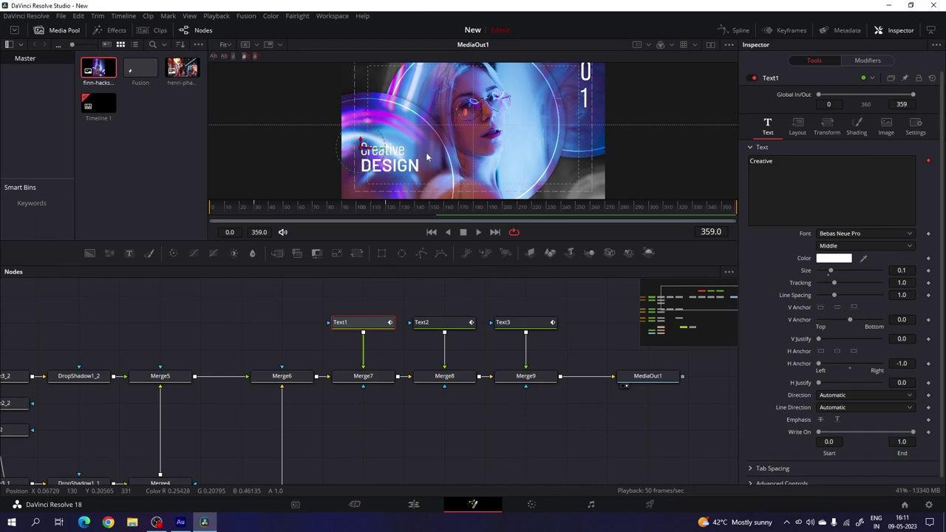
{"action": "triple_click", "coordinate": [789, 160]}
{"action": "type", "text": "Modern"}
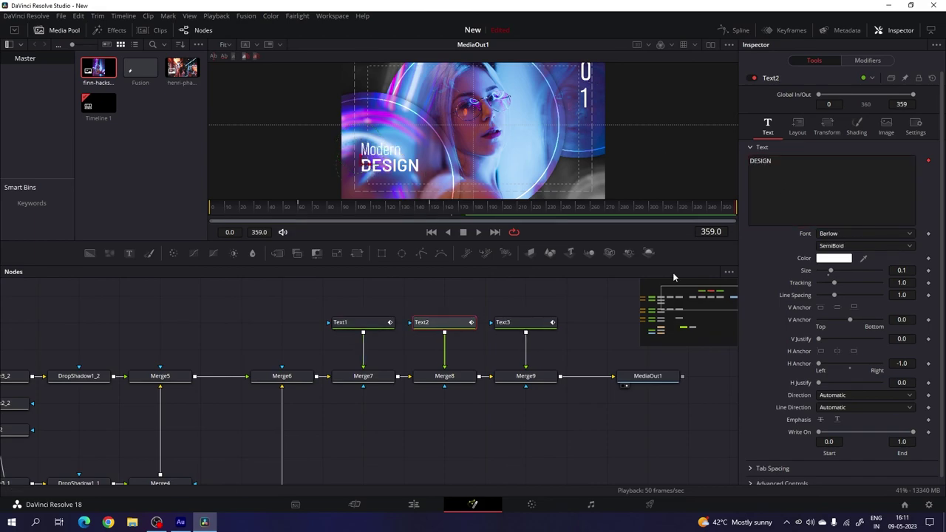
{"action": "triple_click", "coordinate": [794, 162]}
{"action": "type", "text": "SLIDES"}
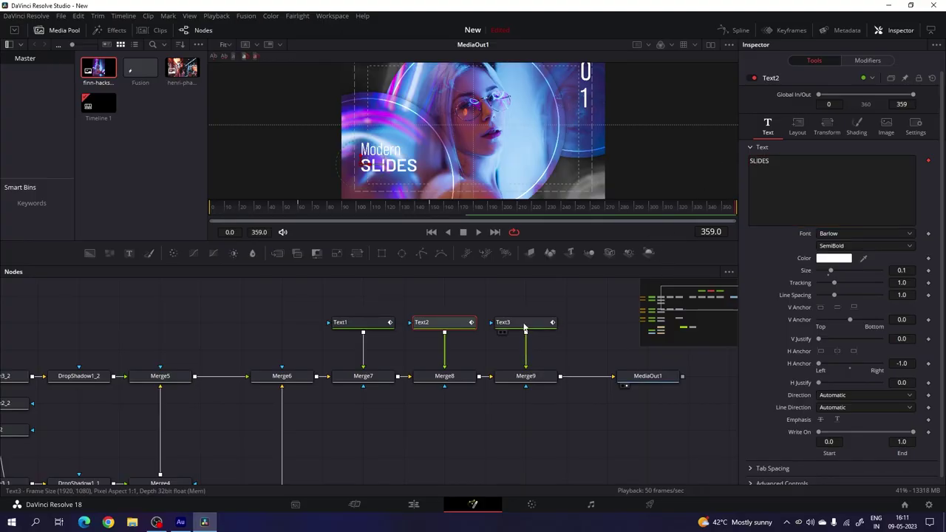
- Replace the second digit in Text3 with 2
{"action": "left_click", "coordinate": [525, 322]}
{"action": "key", "text": "BackSpace"}
{"action": "type", "text": "2"}
{"action": "scroll", "coordinate": [536, 148], "scroll_direction": "up", "scroll_amount": 1}
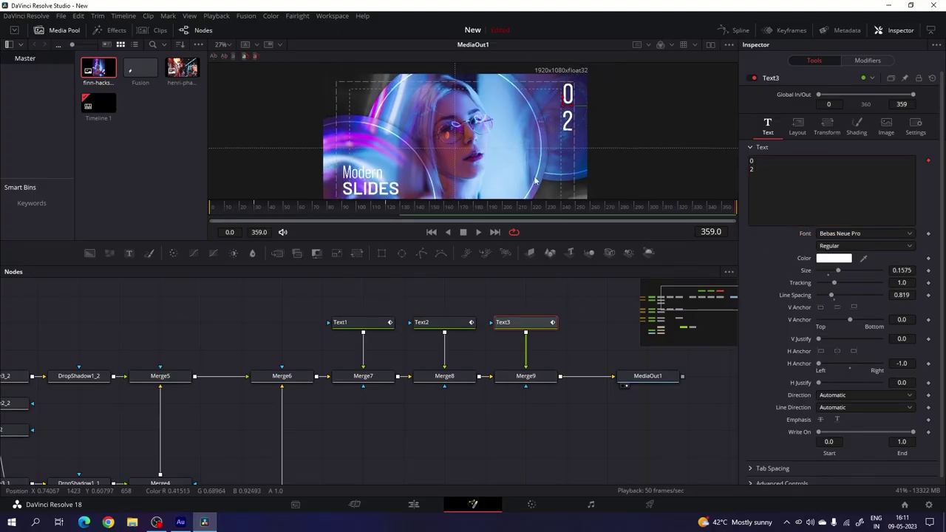
- Return to the Edit page and review both slides from the start of the timeline
{"action": "left_click", "coordinate": [415, 504]}
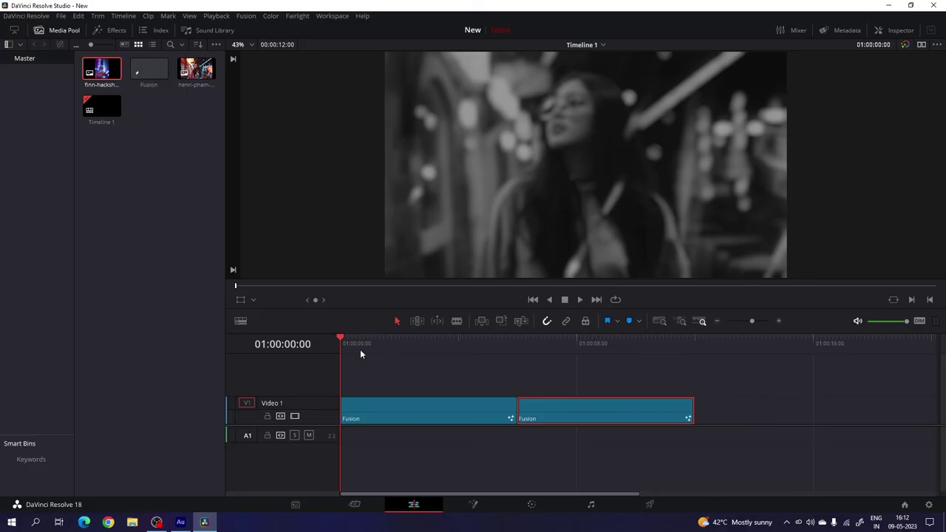
{"action": "left_click_drag", "start_coordinate": [360, 354], "coordinate": [523, 366]}
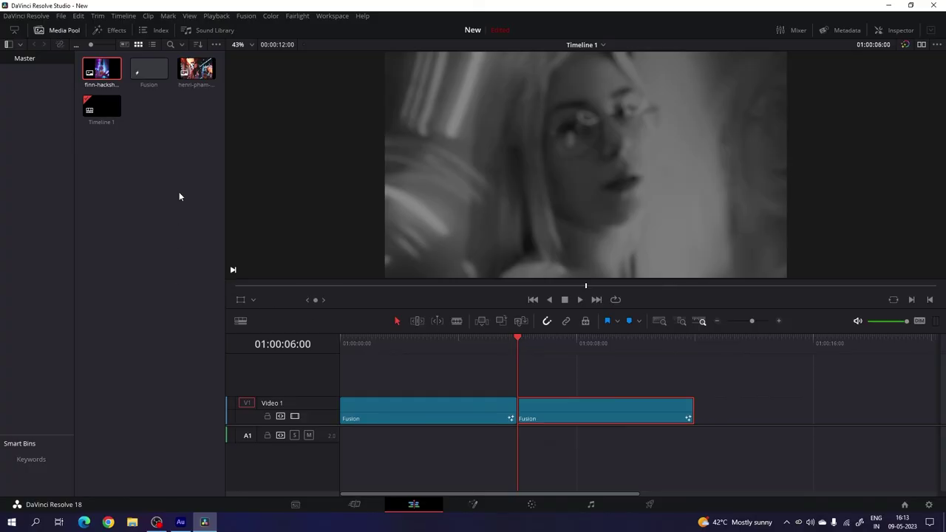
- Import the B_19 video from the Assets folder into the media pool
{"action": "right_click", "coordinate": [141, 167]}
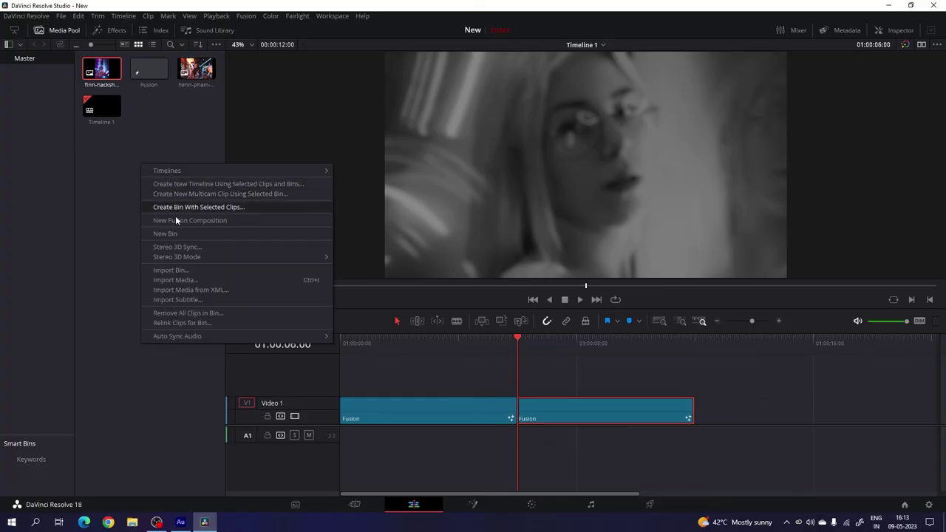
{"action": "left_click", "coordinate": [173, 280]}
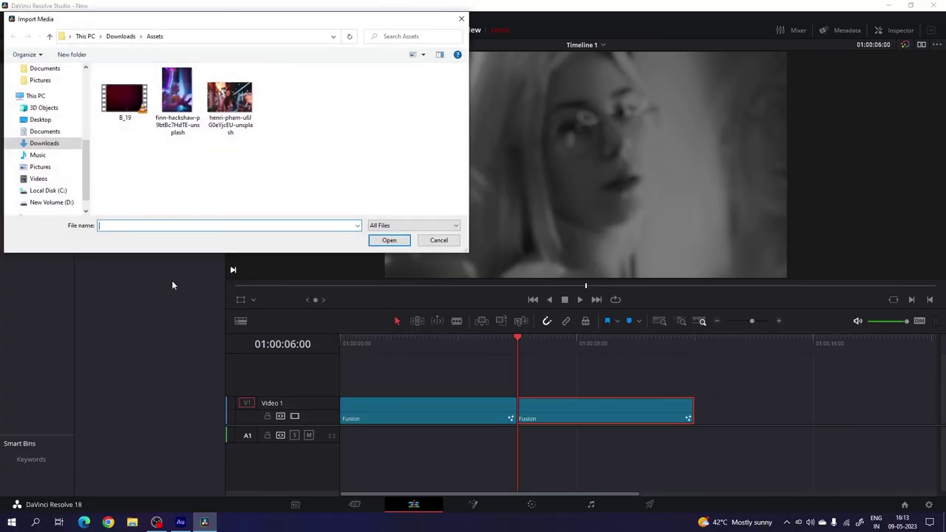
{"action": "left_click", "coordinate": [124, 109]}
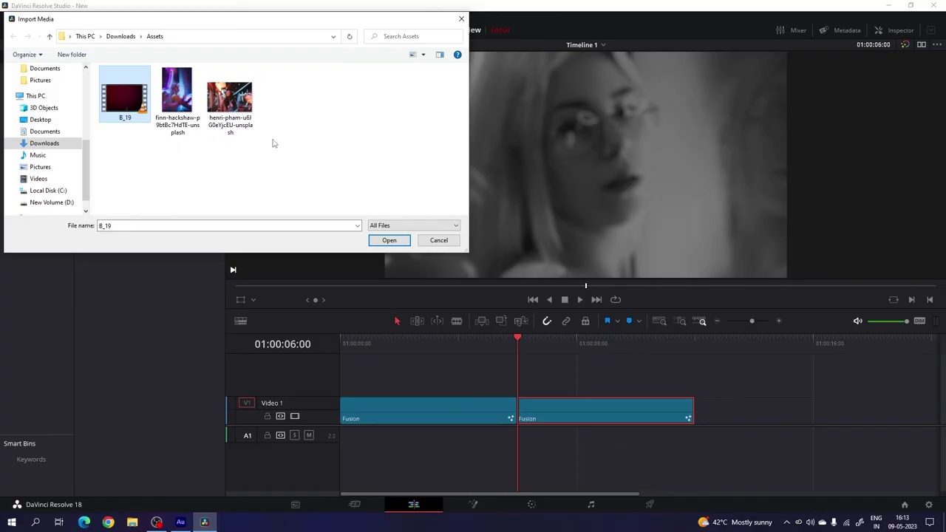
{"action": "left_click", "coordinate": [389, 240]}
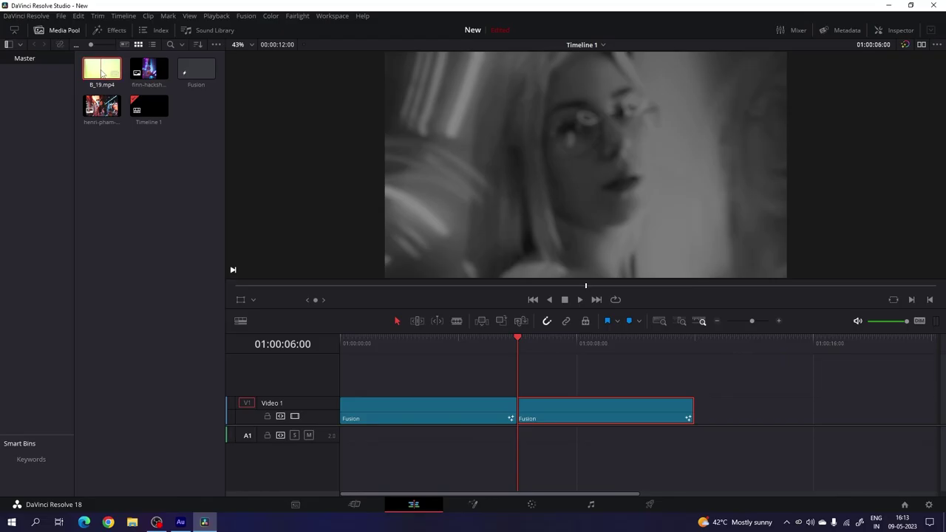
- Place B_19.mp4 on a new video track above the slides, centred over the cut between them
{"action": "left_click_drag", "start_coordinate": [101, 70], "coordinate": [516, 373]}
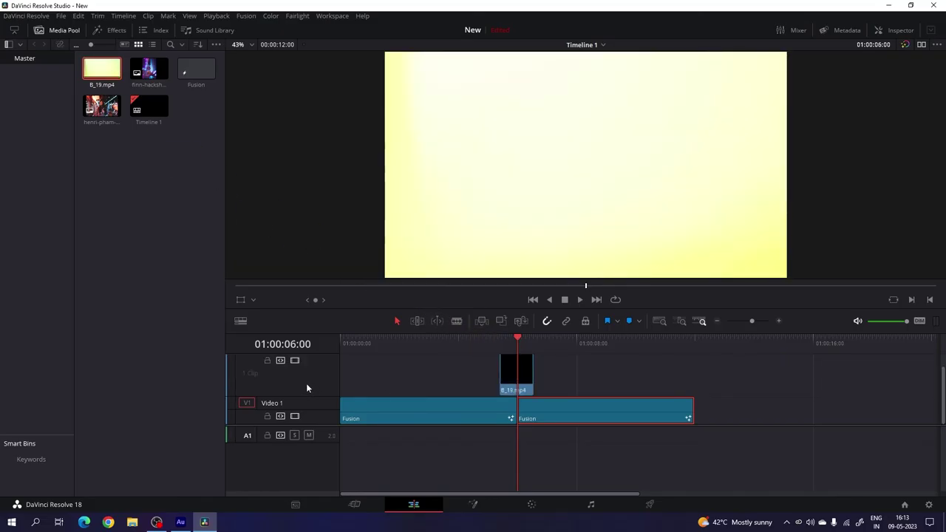
{"action": "left_click_drag", "start_coordinate": [488, 345], "coordinate": [518, 353]}
{"action": "scroll", "coordinate": [514, 396], "scroll_direction": "up", "scroll_amount": 1}
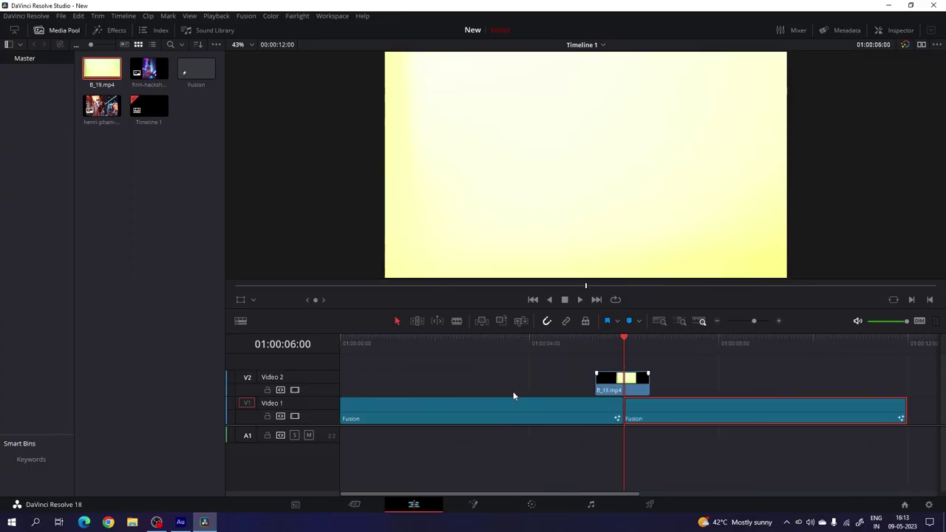
{"action": "scroll", "coordinate": [576, 393], "scroll_direction": "up", "scroll_amount": 1}
- Set the B_19.mp4 overlay clip's composite mode to Screen
{"action": "left_click", "coordinate": [612, 388]}
{"action": "left_click_drag", "start_coordinate": [626, 344], "coordinate": [658, 352]}
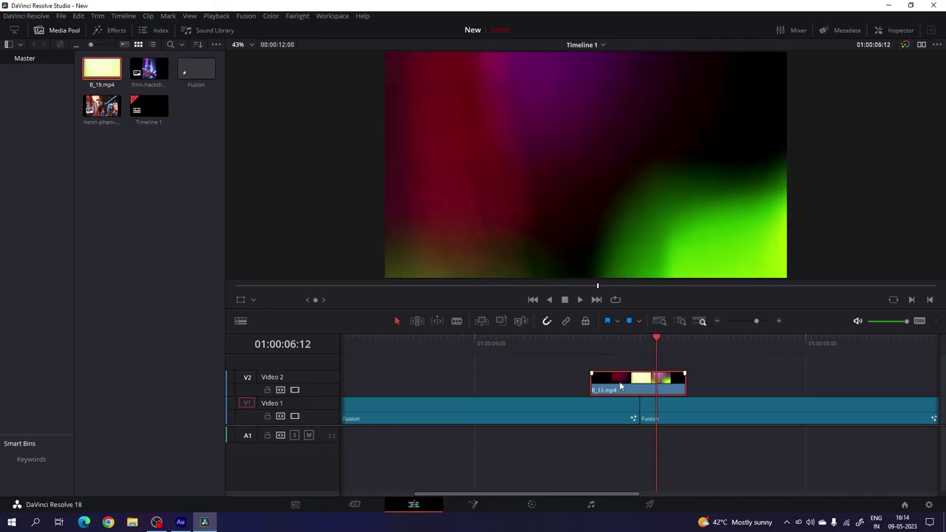
{"action": "left_click", "coordinate": [894, 30]}
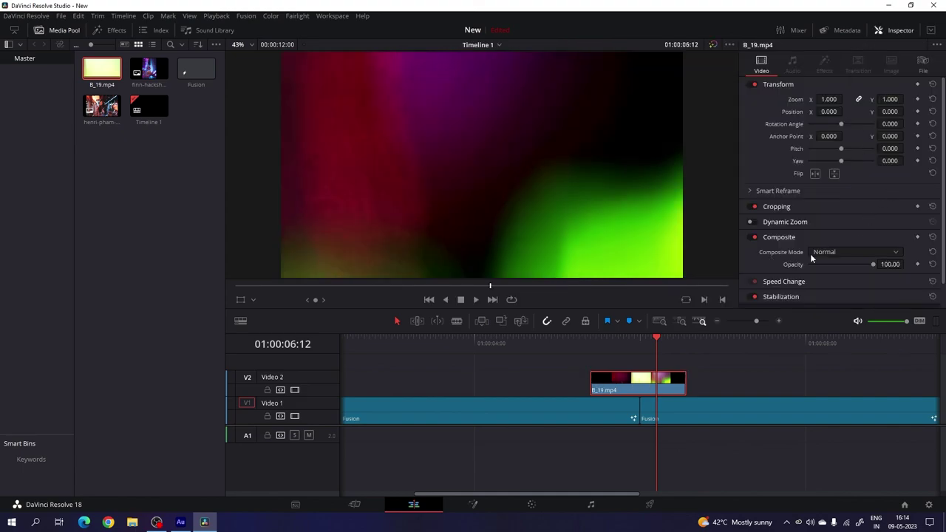
{"action": "left_click", "coordinate": [840, 253]}
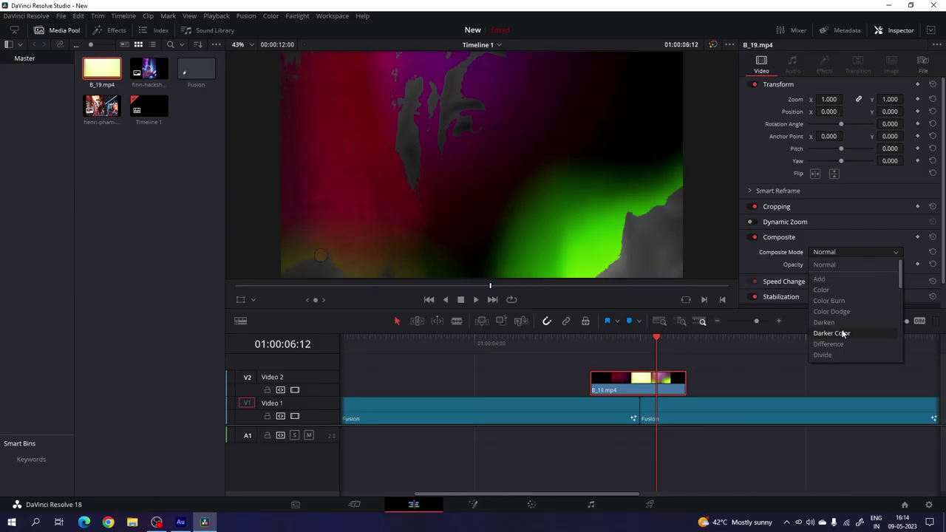
{"action": "scroll", "coordinate": [841, 328], "scroll_direction": "down", "scroll_amount": 1}
{"action": "scroll", "coordinate": [842, 333], "scroll_direction": "down", "scroll_amount": 4}
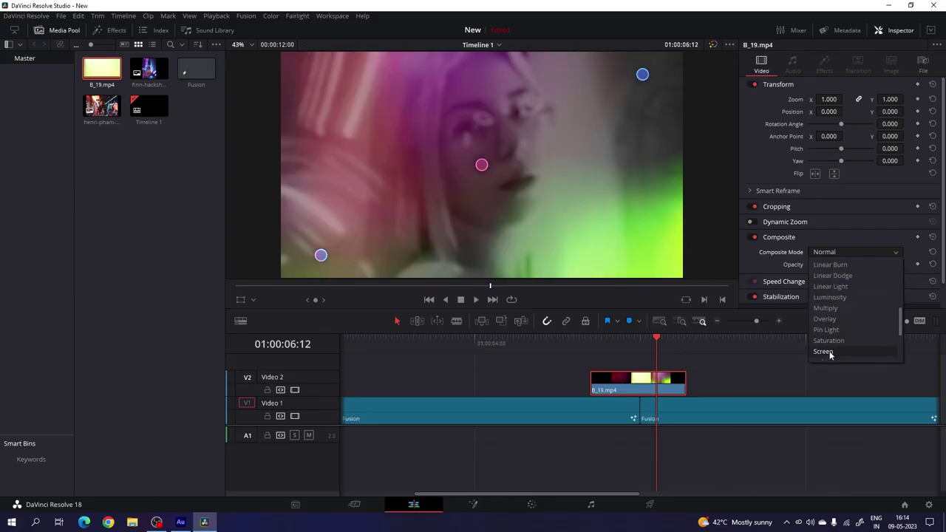
{"action": "left_click", "coordinate": [823, 352]}
- Check the overlay transition across the cut and play the whole slideshow full screen from the start
{"action": "left_click_drag", "start_coordinate": [606, 341], "coordinate": [730, 358]}
{"action": "scroll", "coordinate": [658, 382], "scroll_direction": "down", "scroll_amount": 2}
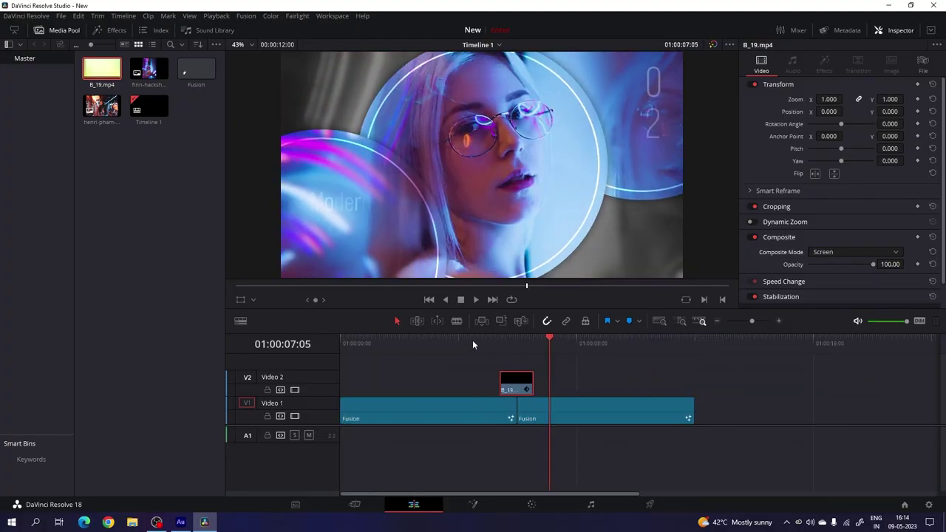
{"action": "left_click_drag", "start_coordinate": [473, 344], "coordinate": [331, 337]}
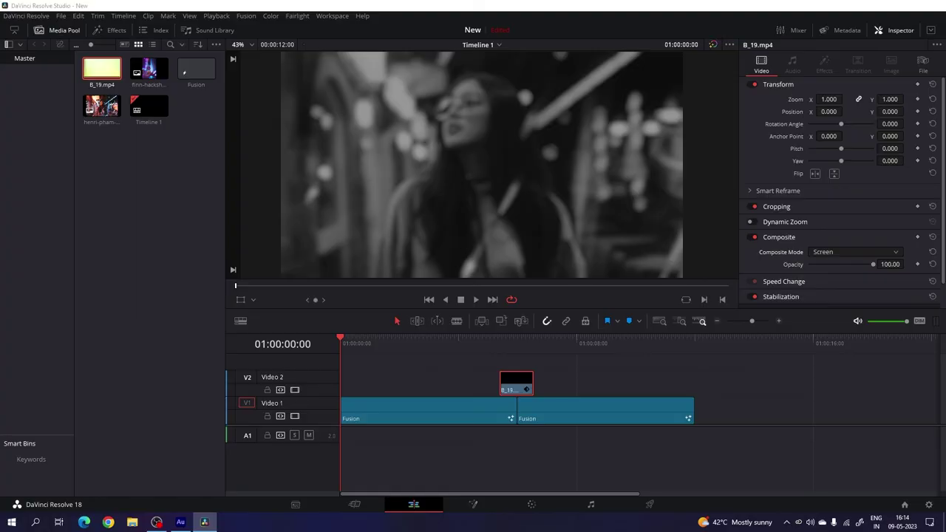
{"action": "key", "text": "p"}
{"action": "left_click", "coordinate": [471, 486]}
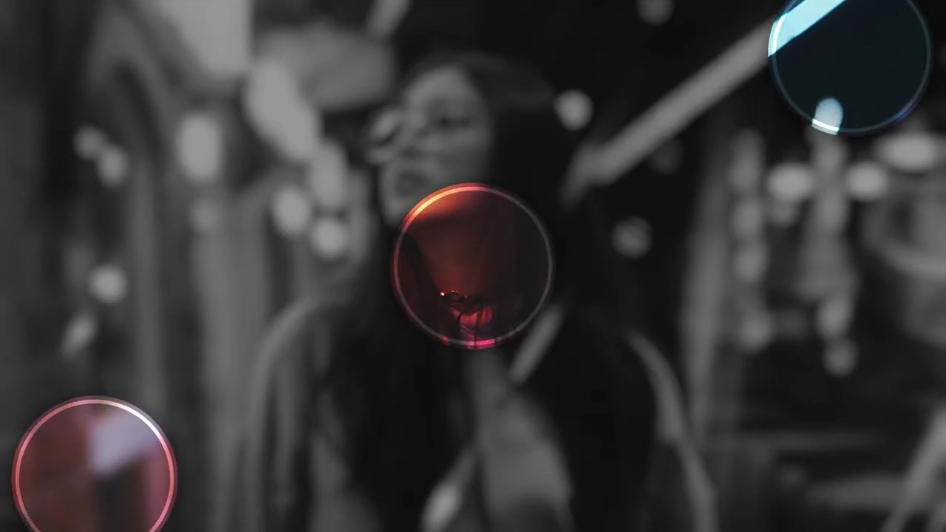